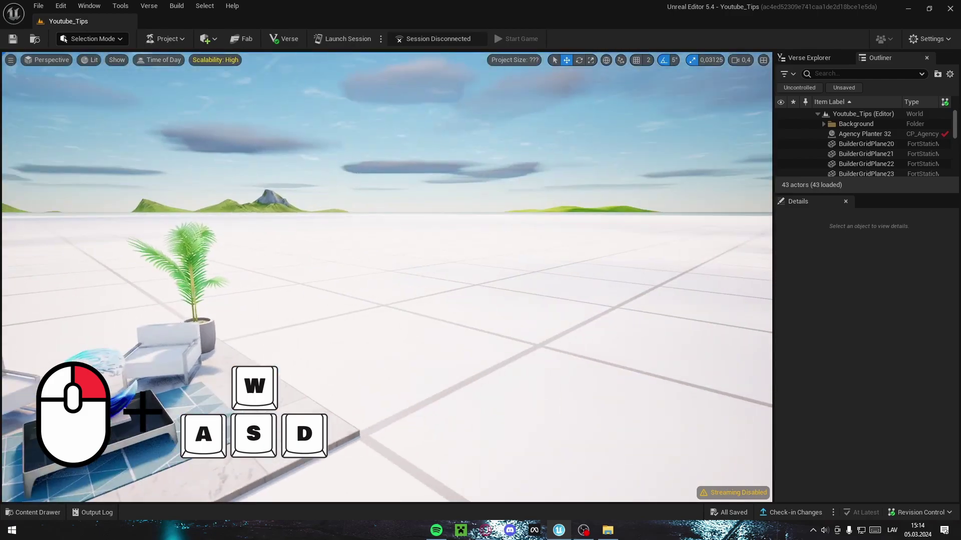
# Step: Fly around the furniture set in the viewport to view it from different distances, angles and heights
pyautogui.press('w')
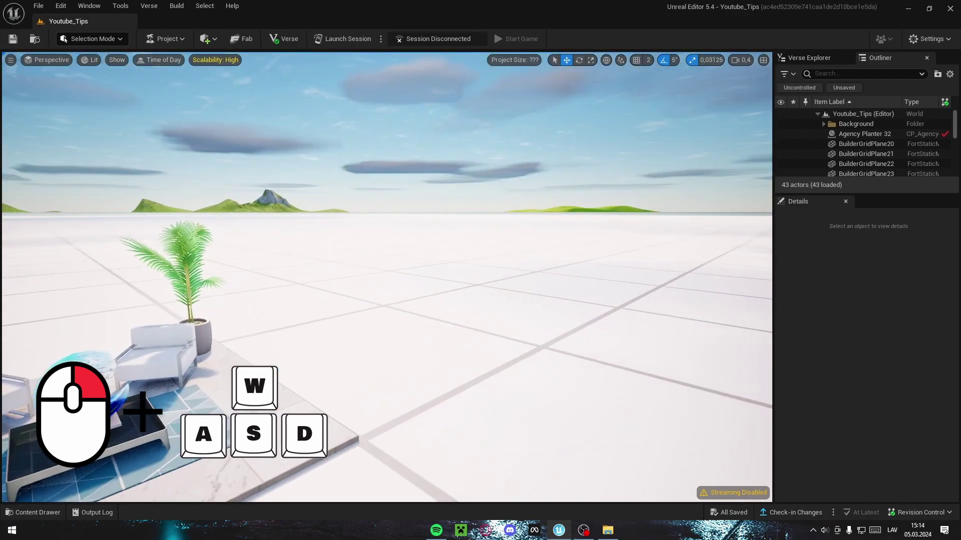
pyautogui.press('a')
pyautogui.press('s')
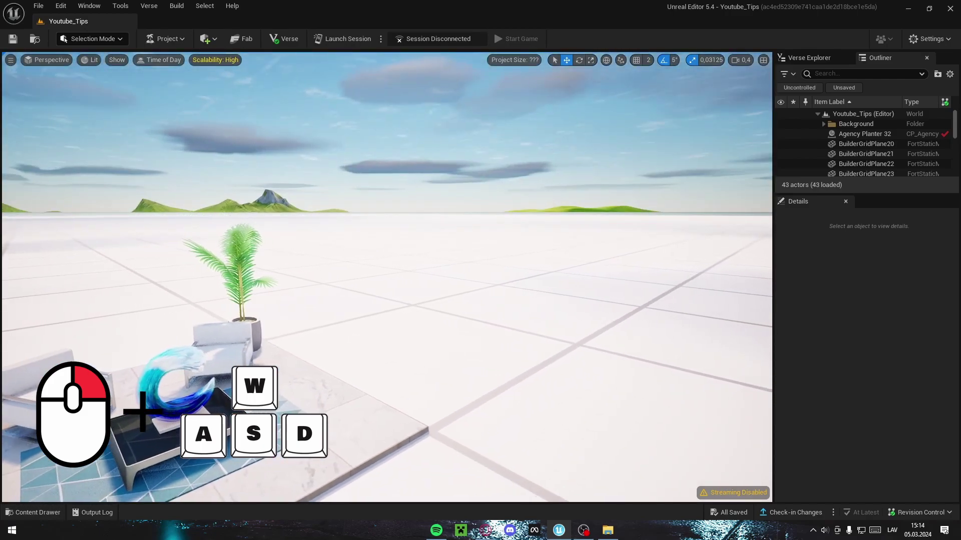
pyautogui.press('d')
pyautogui.moveTo(387, 277); pyautogui.dragTo(280, 294, button='right')
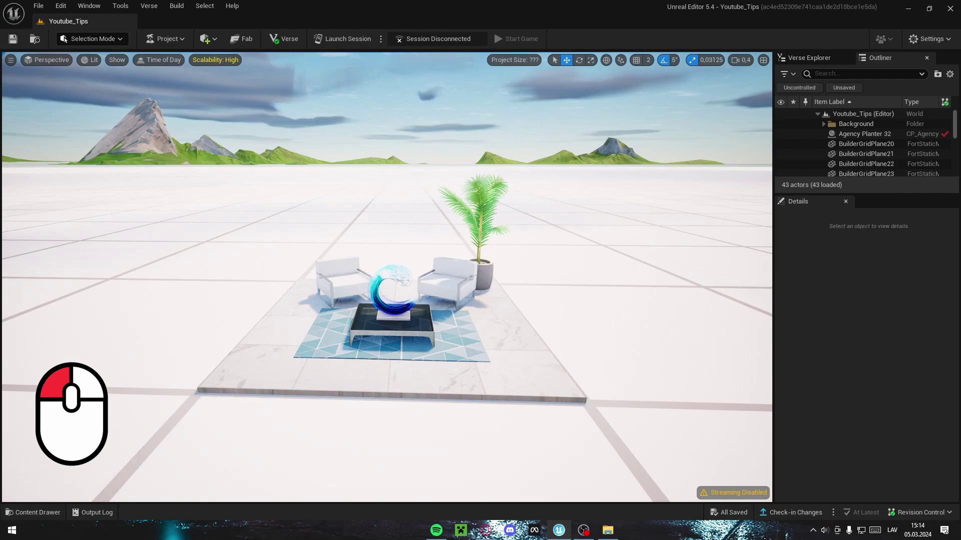
pyautogui.moveTo(387, 277); pyautogui.dragTo(382, 212)
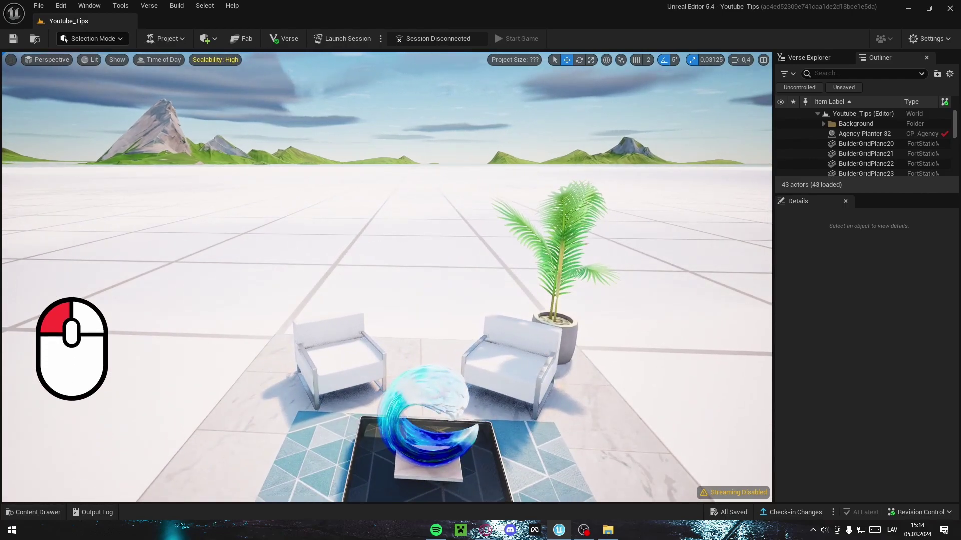
pyautogui.moveTo(387, 277); pyautogui.dragTo(425, 346)
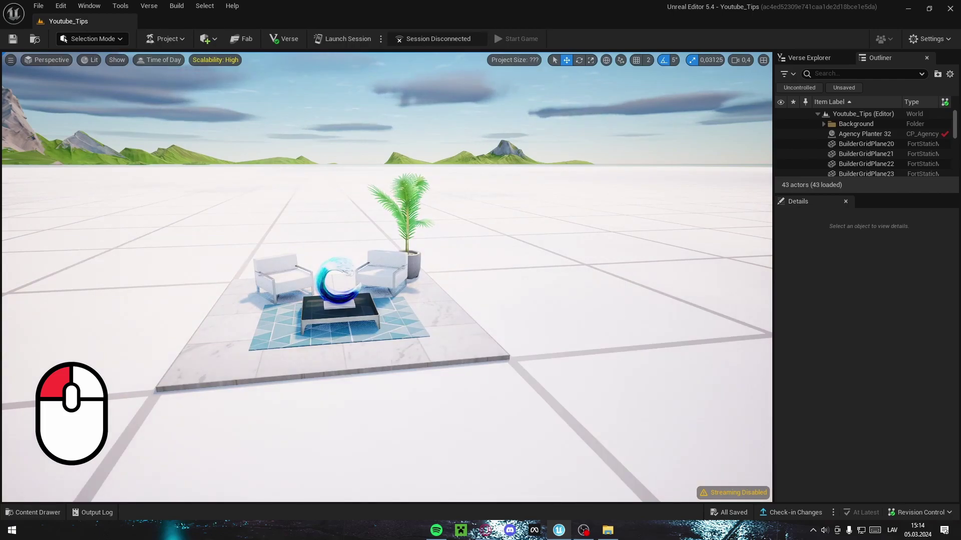
pyautogui.moveTo(386, 277); pyautogui.dragTo(363, 277)
pyautogui.moveTo(423, 258); pyautogui.dragTo(435, 258)
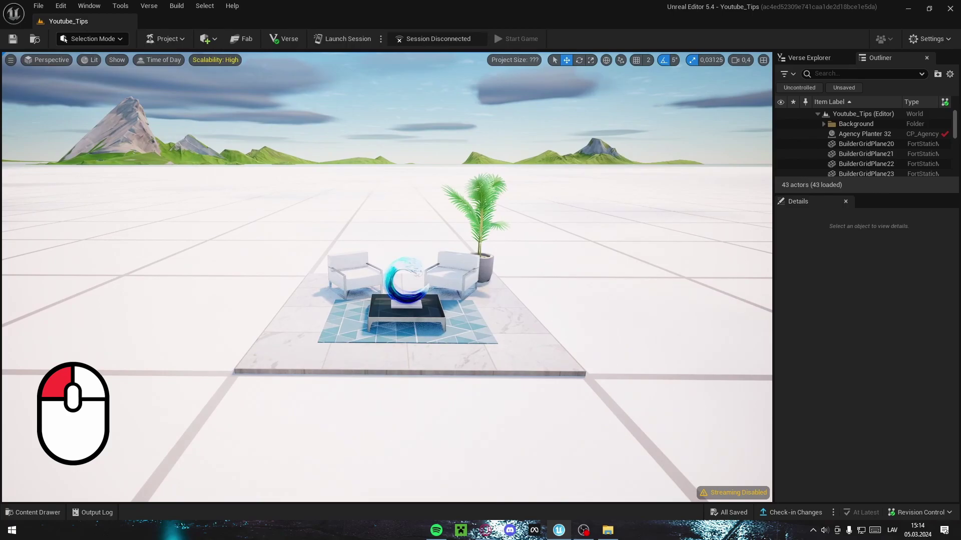
pyautogui.moveTo(387, 277); pyautogui.dragTo(404, 150)
pyautogui.moveTo(438, 221); pyautogui.dragTo(461, 235)
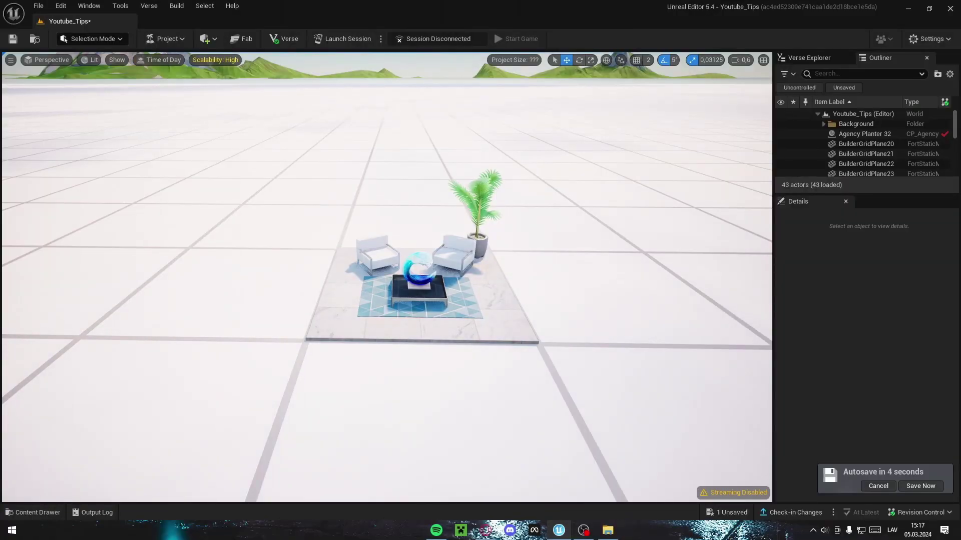
# Step: Save the level, store the current camera view as bookmark 1 and show the viewport's bookmark options
pyautogui.hotkey('ctrl', 's')
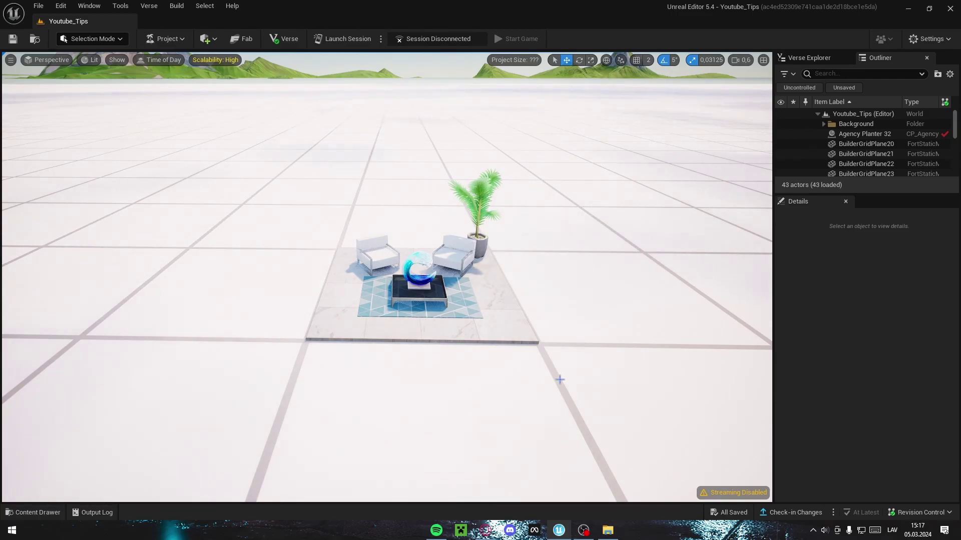
pyautogui.hotkey('ctrl', '1')
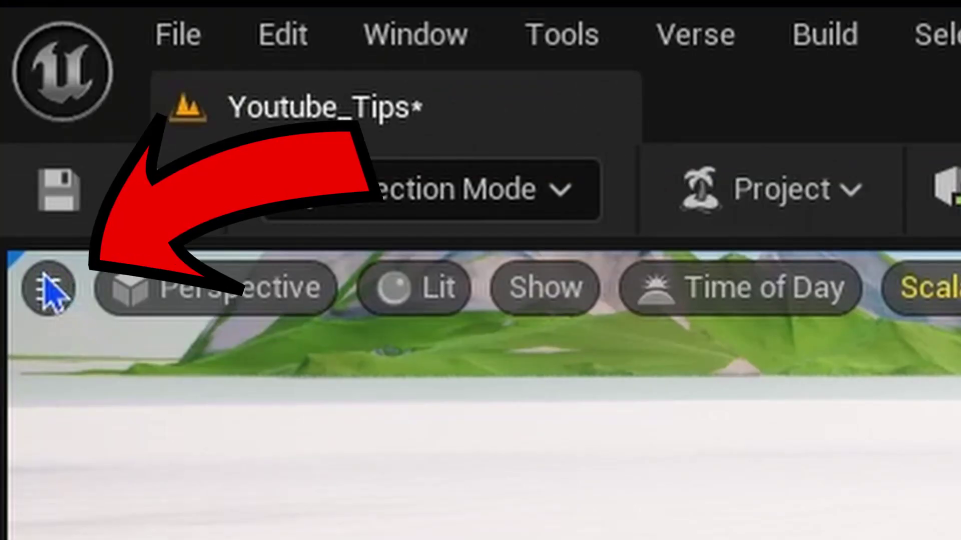
pyautogui.click(10, 59)
pyautogui.moveTo(136, 486)
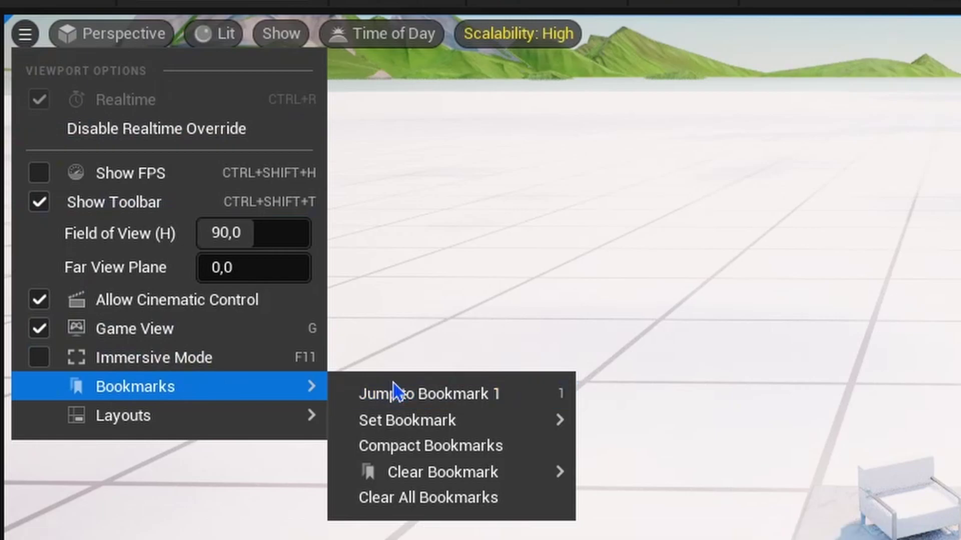
# Step: Fly the camera away to the far side of the furniture set and jump back to bookmark 1
pyautogui.moveTo(386, 277); pyautogui.dragTo(213, 253, button='right')
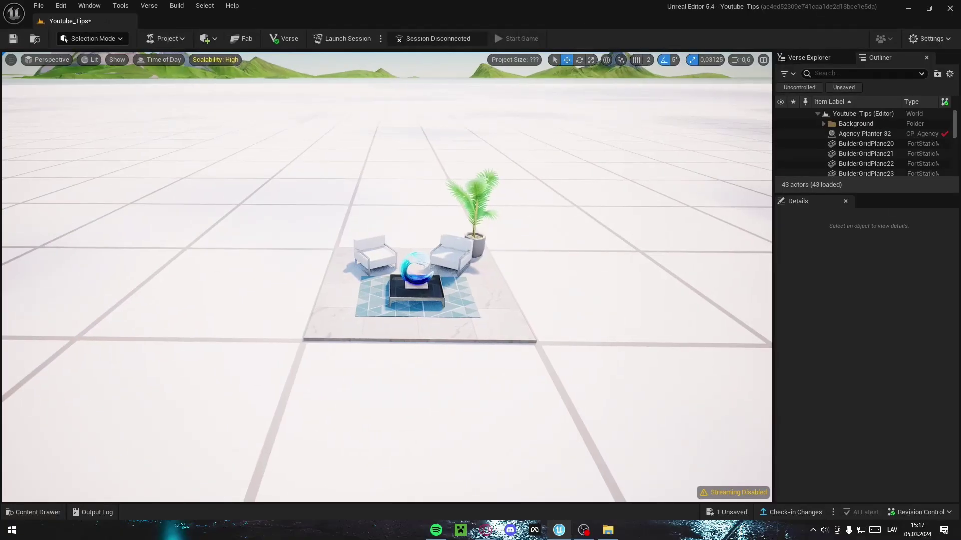
pyautogui.press('d')
pyautogui.press('s')
pyautogui.moveTo(566, 235); pyautogui.dragTo(543, 234, button='right')
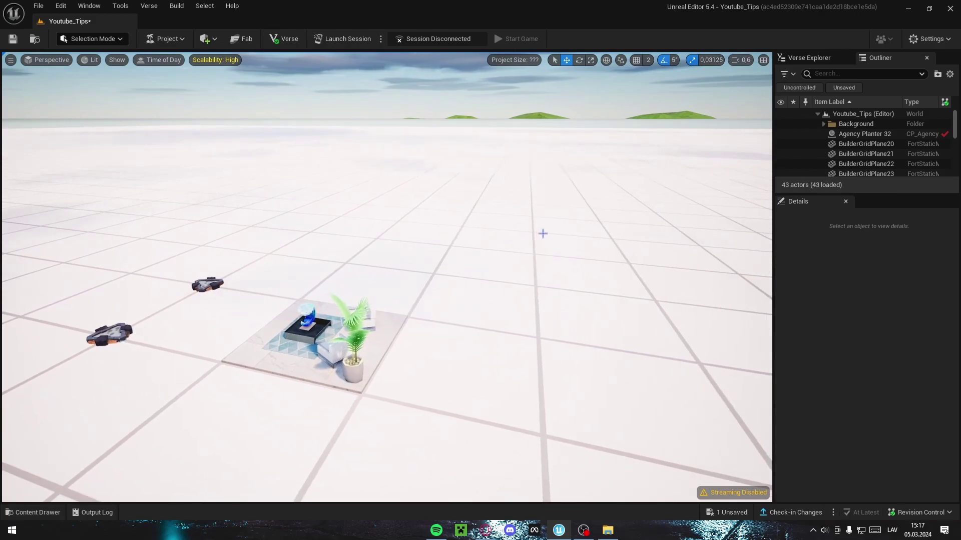
pyautogui.press('1')
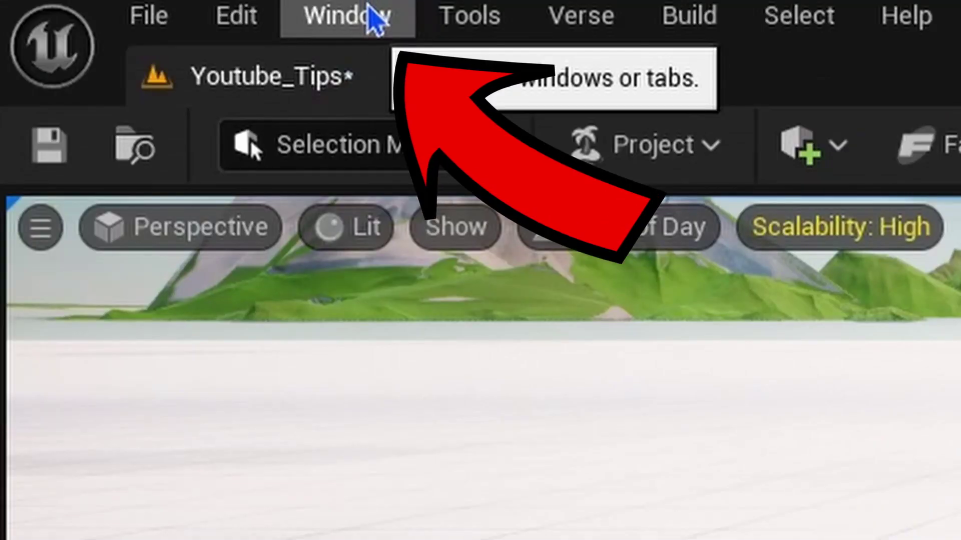
# Step: Open Viewport 2 and dock it side by side with the main viewport
pyautogui.click(372, 19)
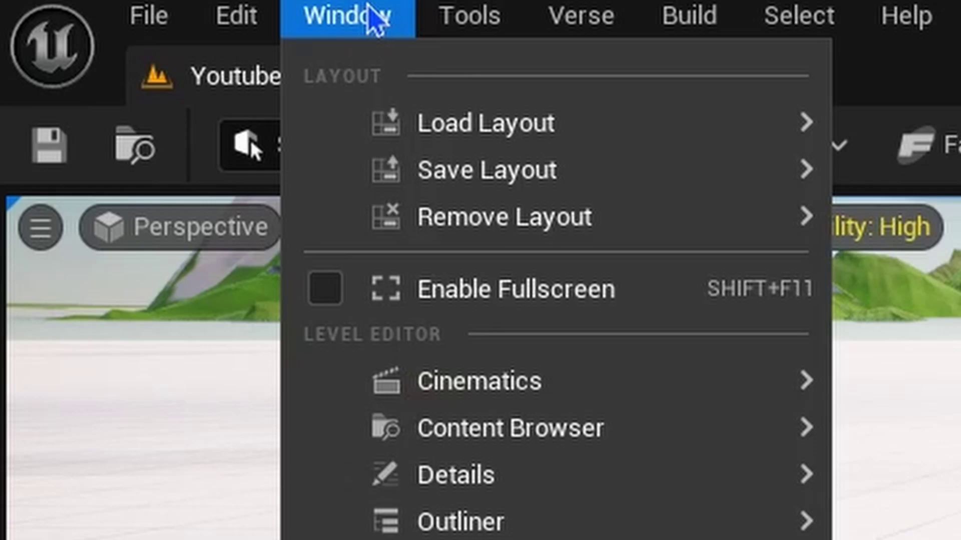
pyautogui.moveTo(284, 315)
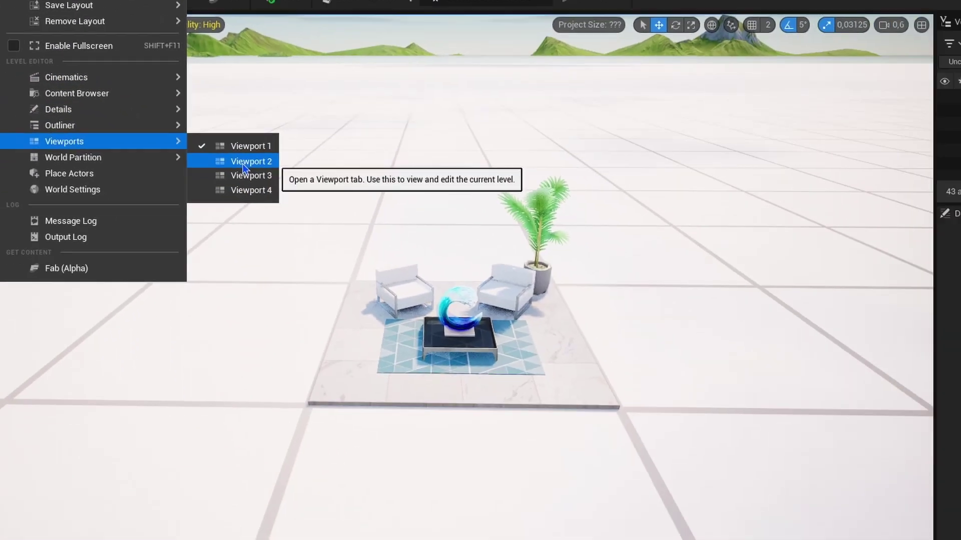
pyautogui.click(544, 346)
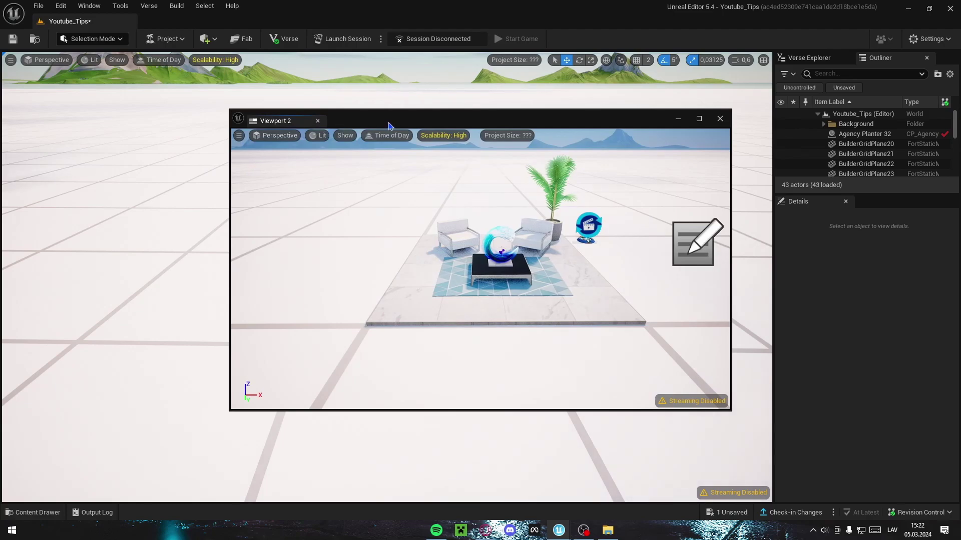
pyautogui.moveTo(388, 125); pyautogui.dragTo(432, 147)
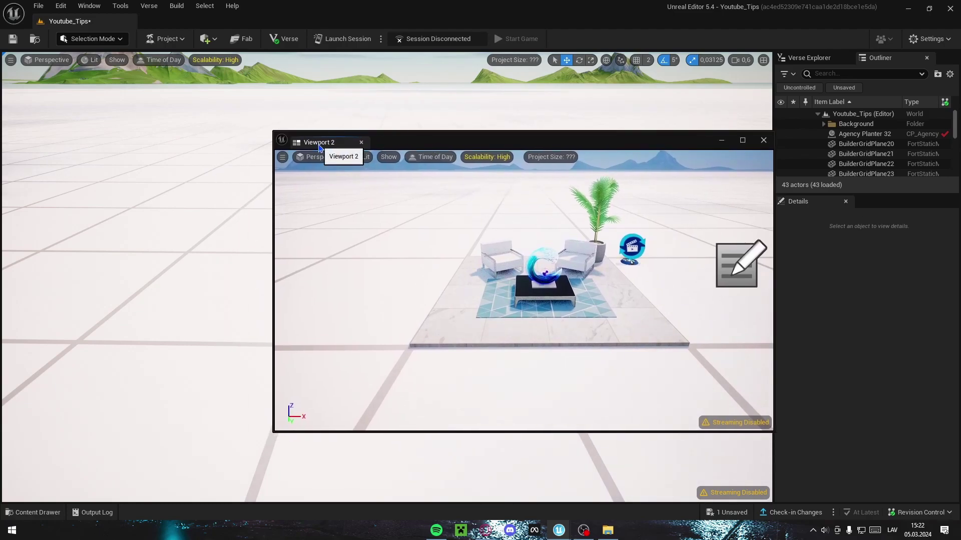
pyautogui.moveTo(319, 145); pyautogui.dragTo(723, 213)
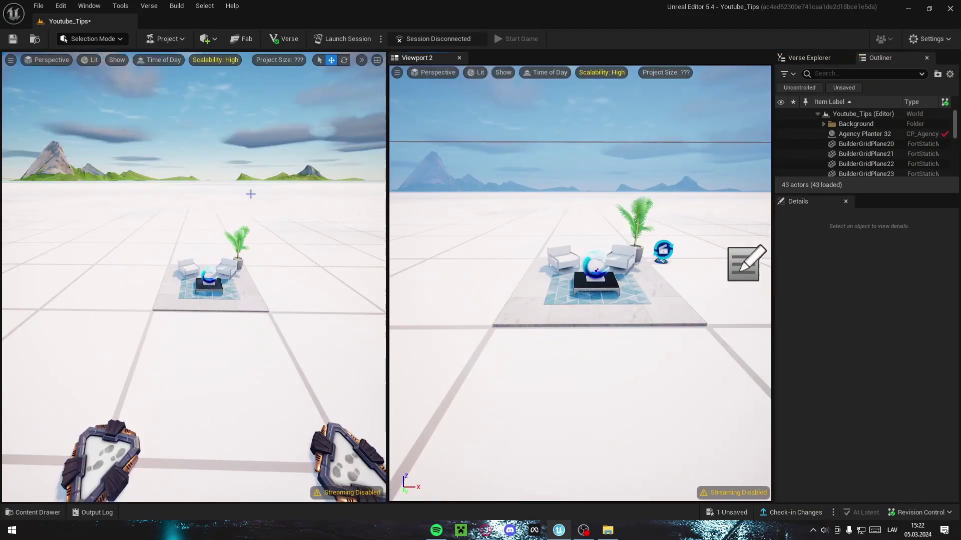
# Step: Set the view mode of Viewport 2 to Unlit
pyautogui.click(434, 73)
pyautogui.click(476, 73)
pyautogui.click(477, 73)
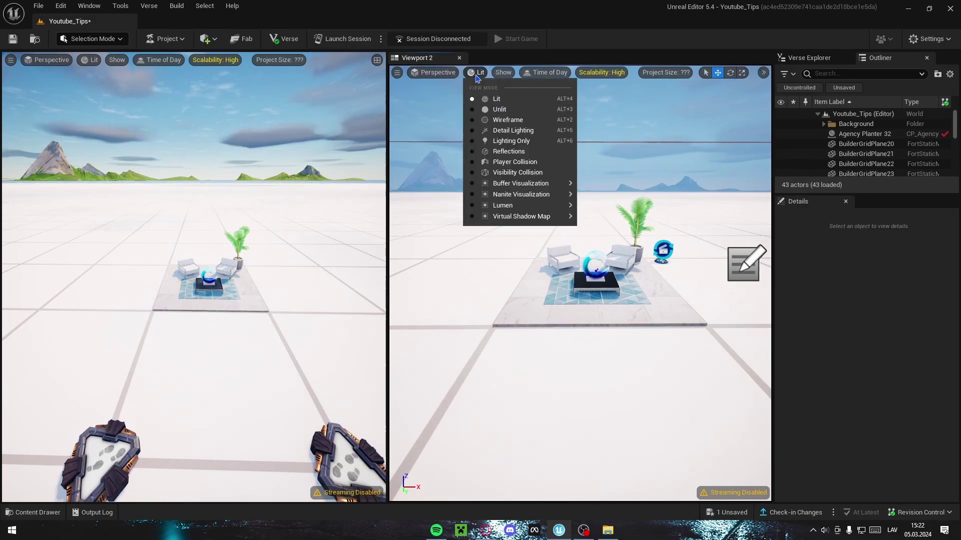
pyautogui.click(499, 110)
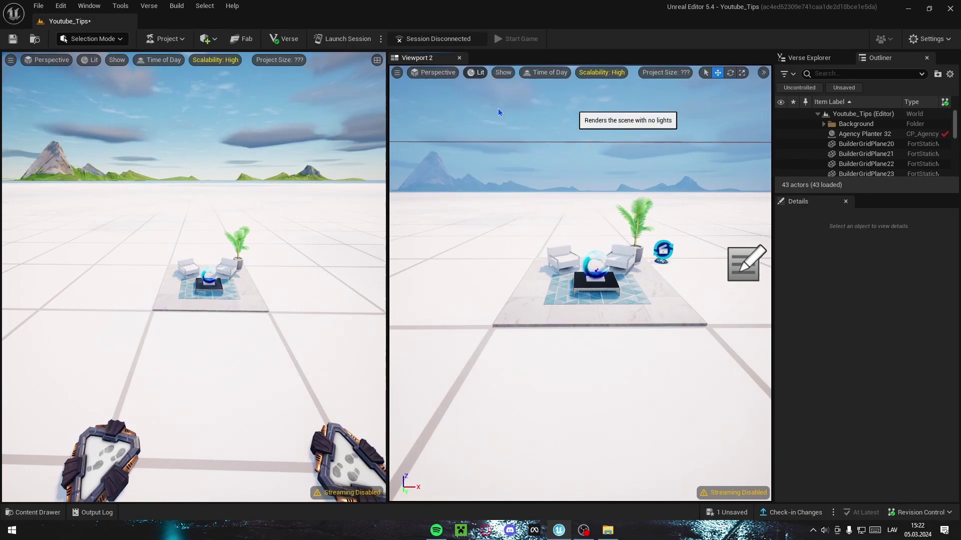
# Step: Set the view mode of Viewport 2 to Wireframe
pyautogui.click(440, 71)
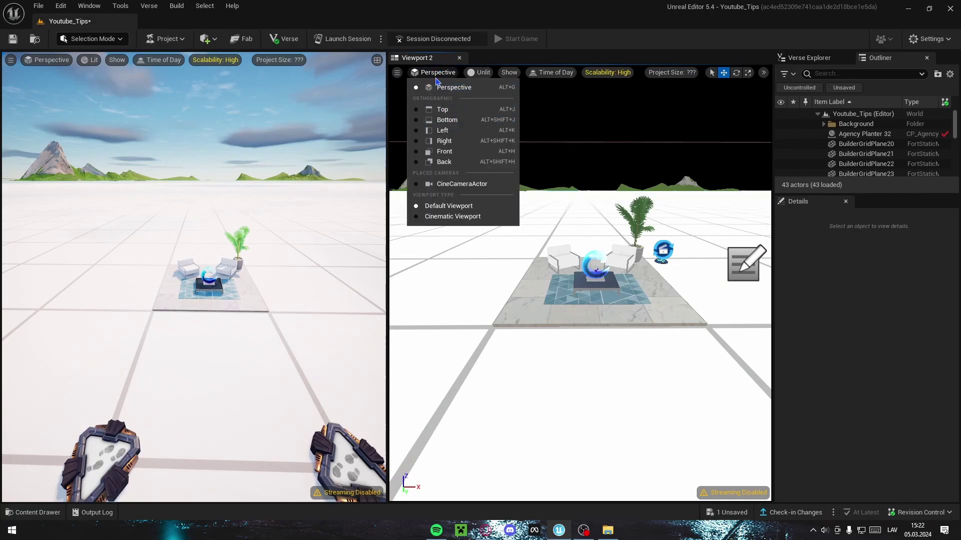
pyautogui.click(476, 74)
pyautogui.click(503, 121)
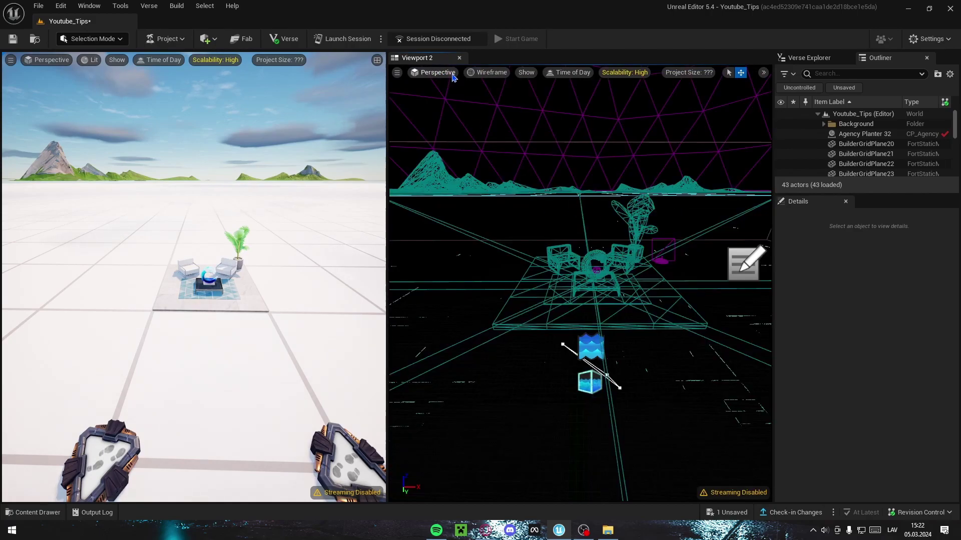
pyautogui.click(483, 74)
pyautogui.click(510, 78)
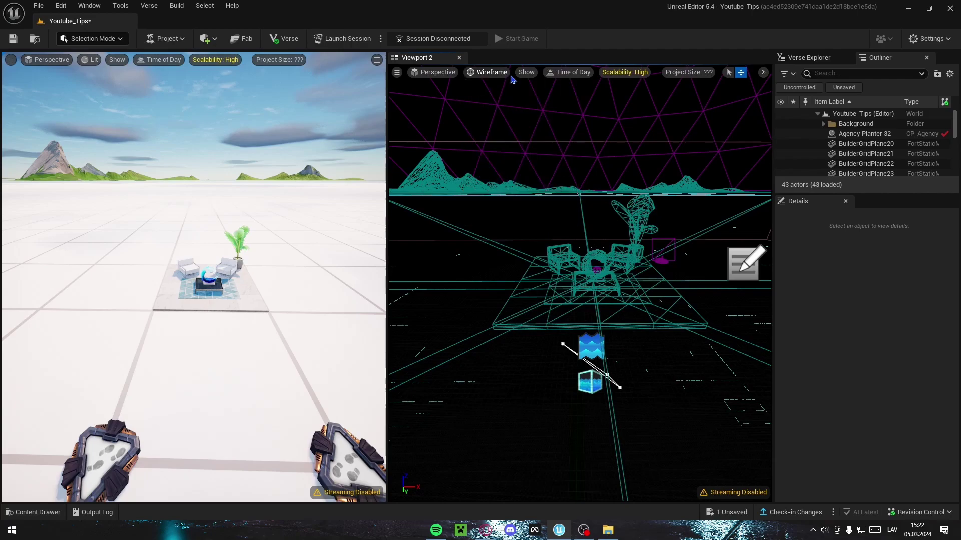
# Step: Move the main viewport's camera closer to the coffee table and close Viewport 2
pyautogui.moveTo(580, 284); pyautogui.dragTo(598, 284, button='right')
pyautogui.press('w')
pyautogui.moveTo(225, 251); pyautogui.dragTo(270, 245, button='right')
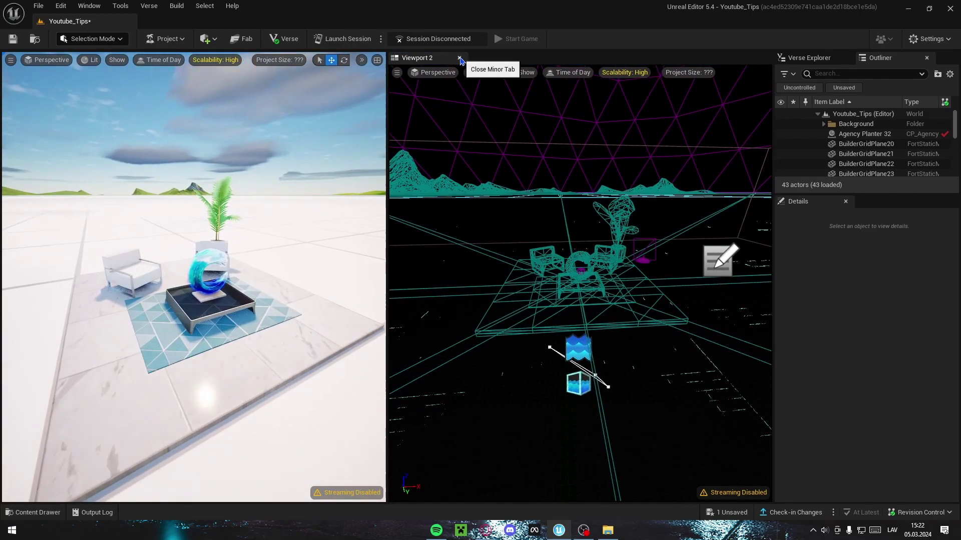
pyautogui.click(459, 57)
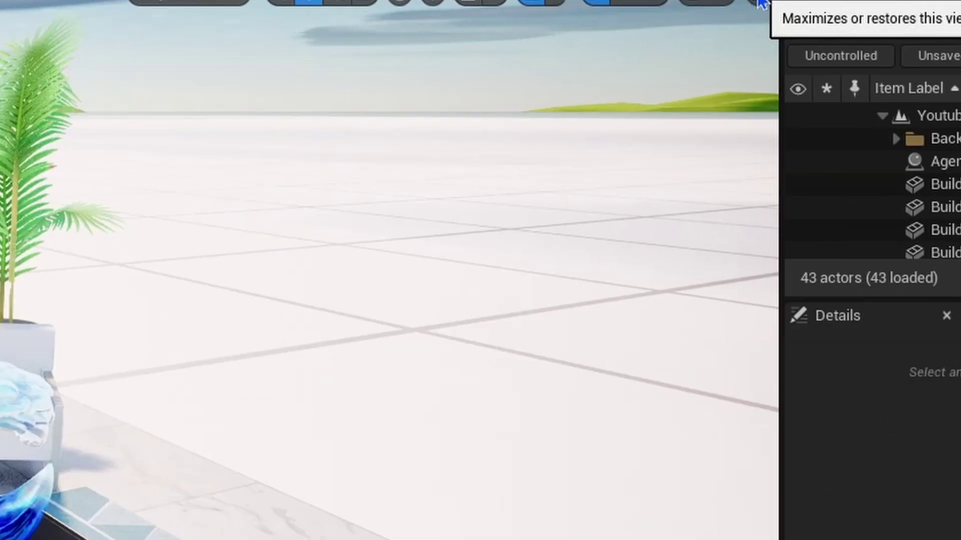
# Step: Show the four-viewport layout and set the close-up Lit viewport to the Unlit view mode
pyautogui.click(762, 3)
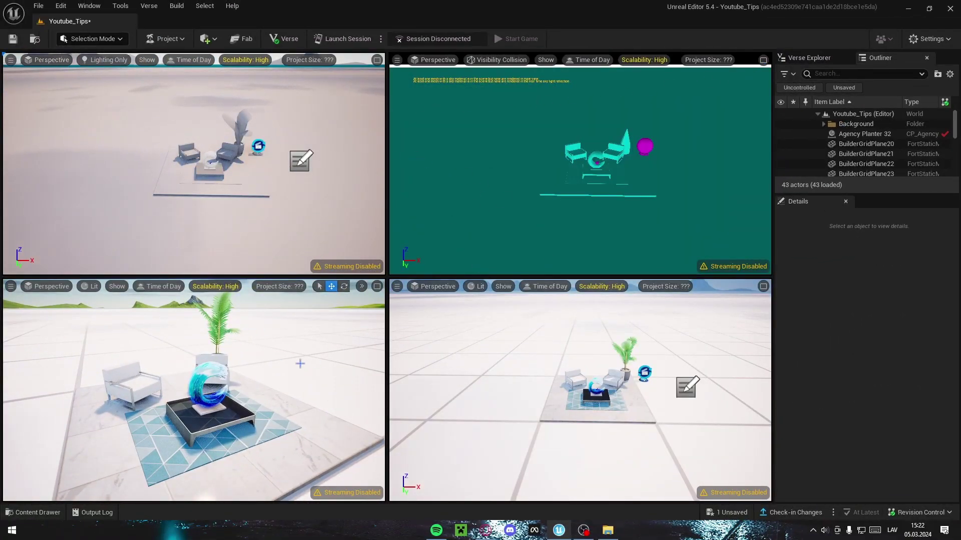
pyautogui.click(90, 287)
pyautogui.click(108, 323)
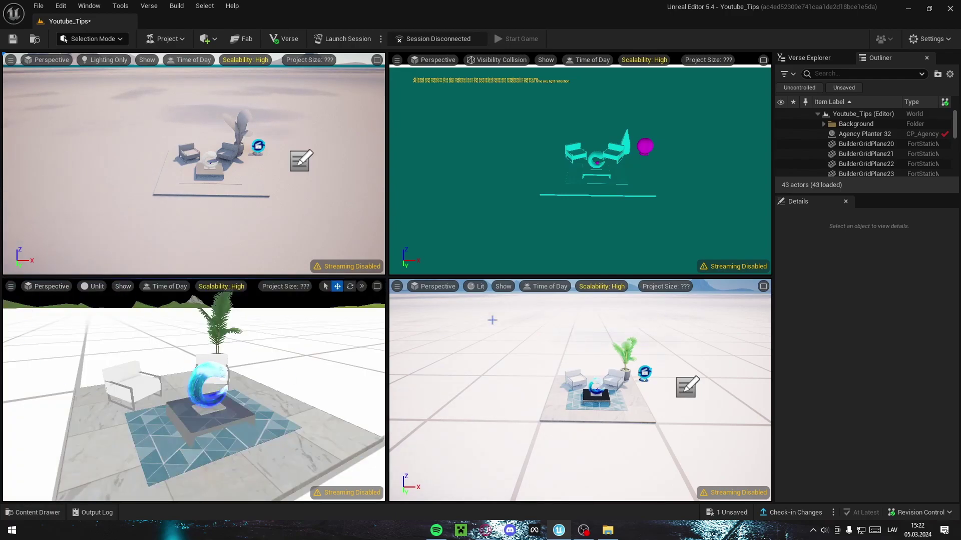
# Step: Move closer to the furniture in the Lighting Only viewport and zoom in on it in the Visibility Collision viewport
pyautogui.moveTo(173, 123); pyautogui.dragTo(151, 116, button='right')
pyautogui.press('w')
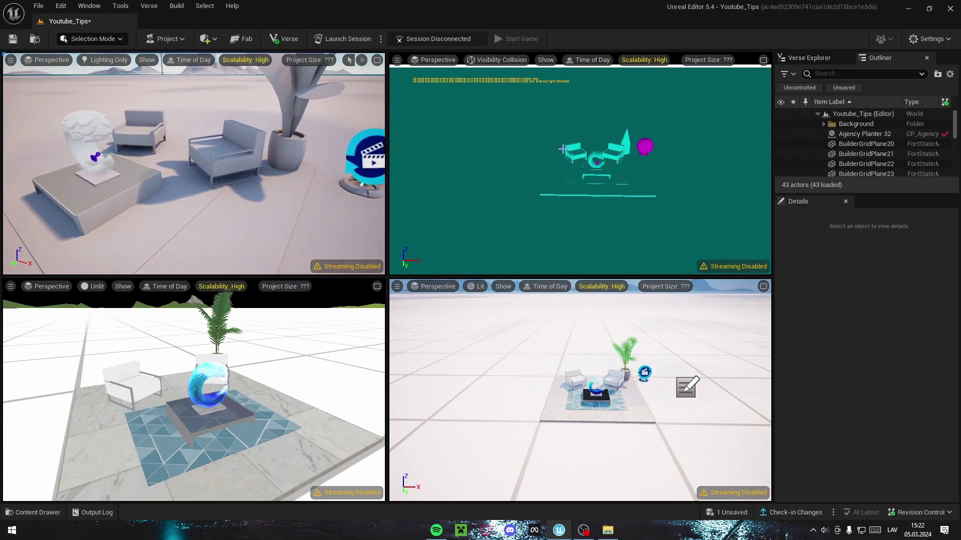
pyautogui.scroll(10, 563, 149)
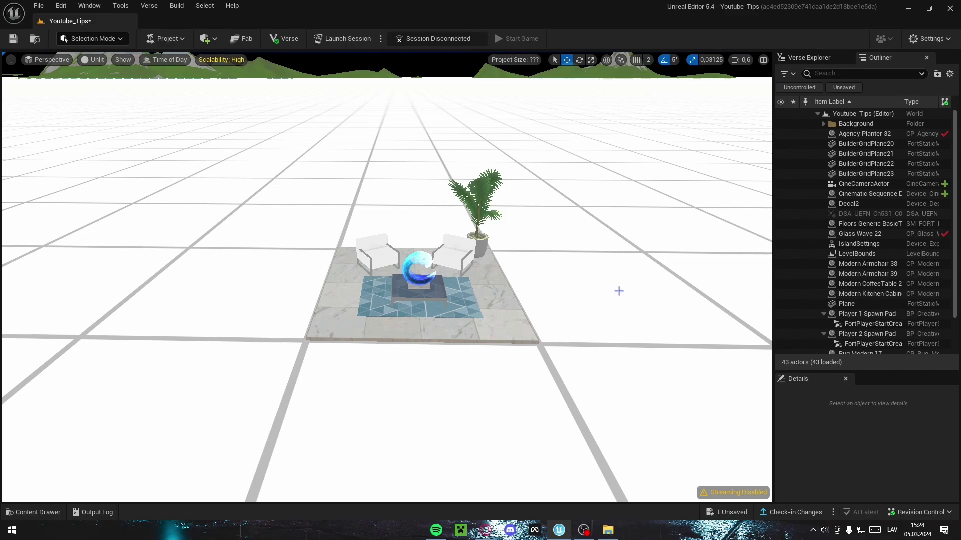
# Step: Look through the level's actor list and examine the contents of the Background folder, leaving it collapsed
pyautogui.scroll(-3, 893, 190)
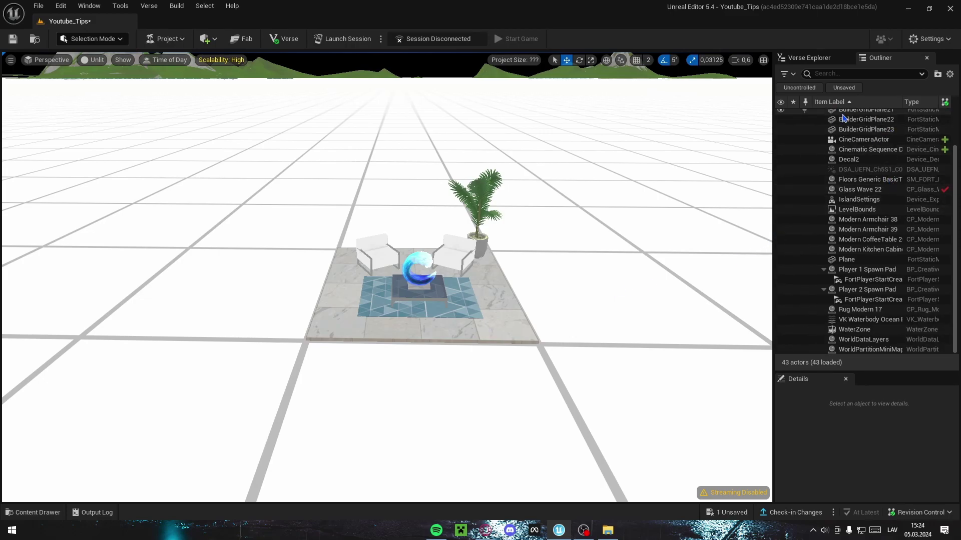
pyautogui.scroll(3, 848, 269)
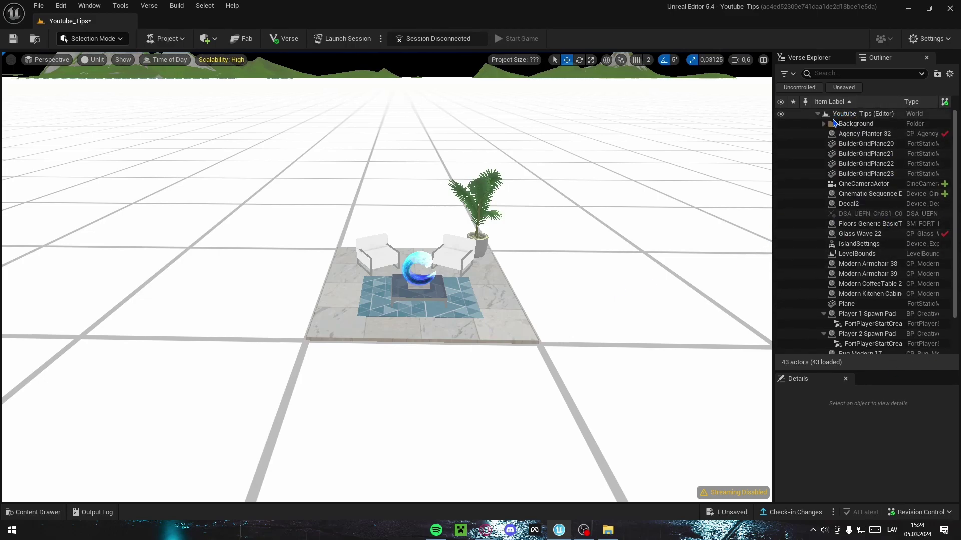
pyautogui.click(824, 125)
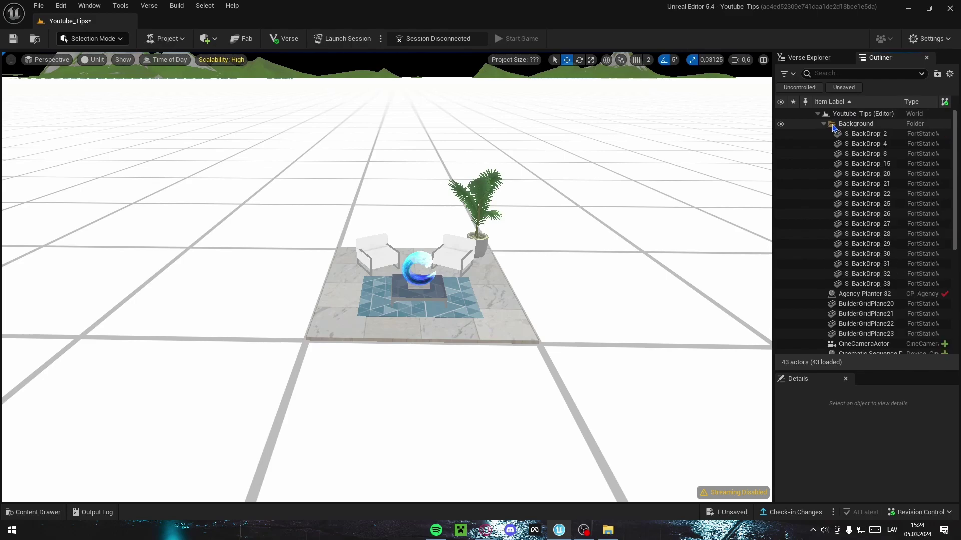
pyautogui.click(823, 125)
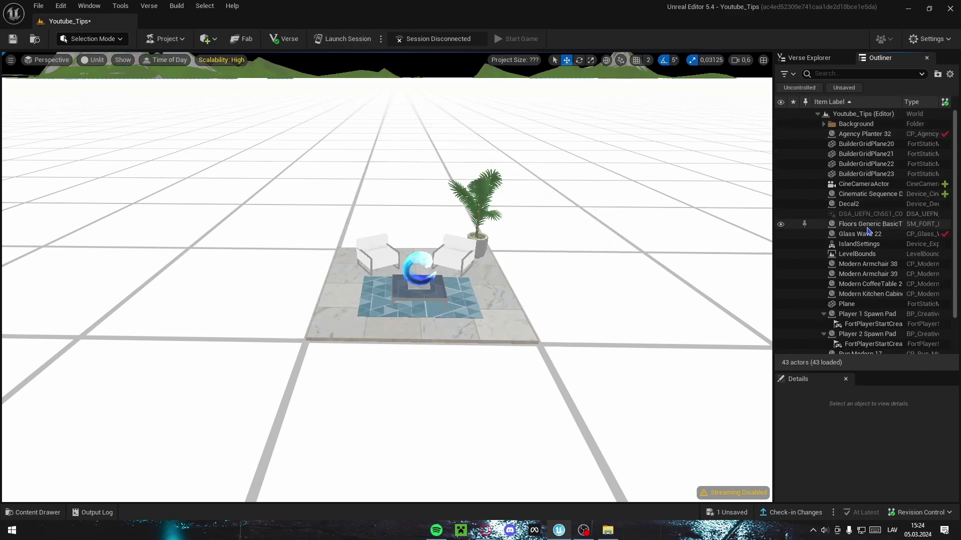
# Step: Select all actors from Agency Planter 32 through WorldPartitionMiniMap in the Outliner and move them into a new folder
pyautogui.scroll(-3, 871, 236)
pyautogui.click(866, 349)
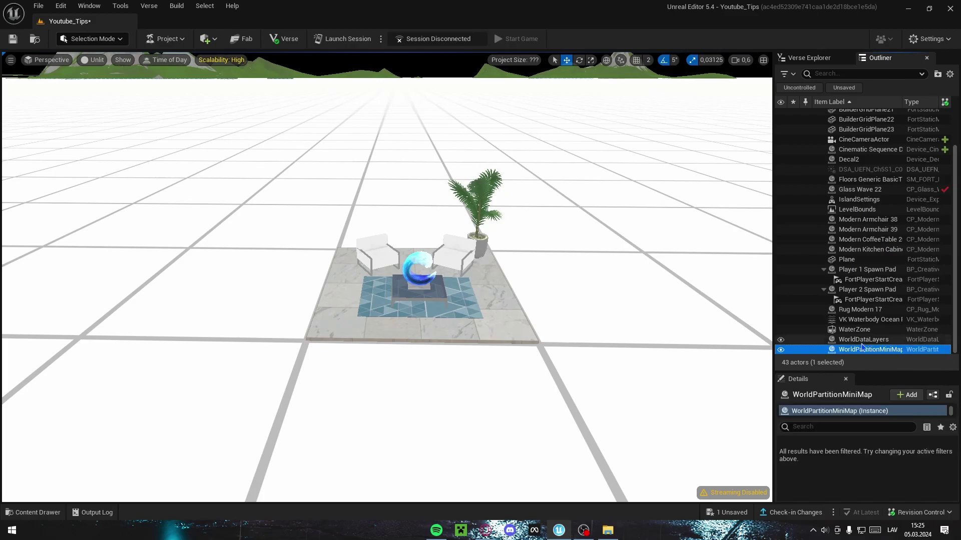
pyautogui.scroll(3, 866, 345)
pyautogui.keyDown('shift'); pyautogui.click(863, 134); pyautogui.keyUp('shift')
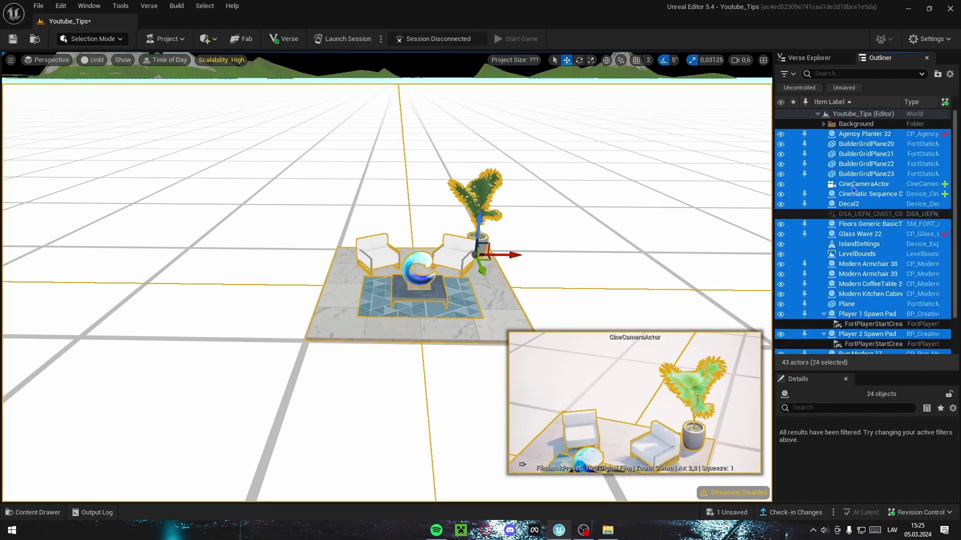
pyautogui.rightClick(854, 189)
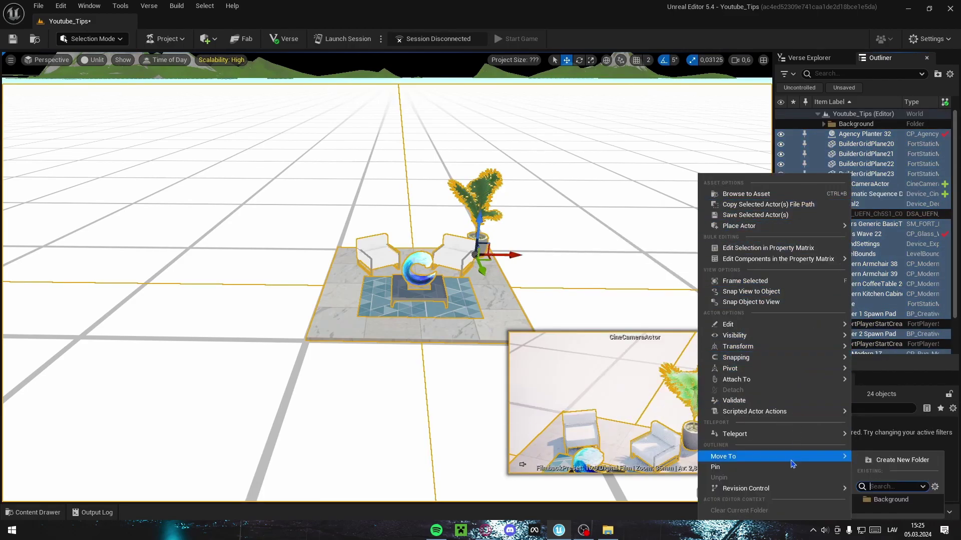
pyautogui.moveTo(781, 458)
pyautogui.click(898, 460)
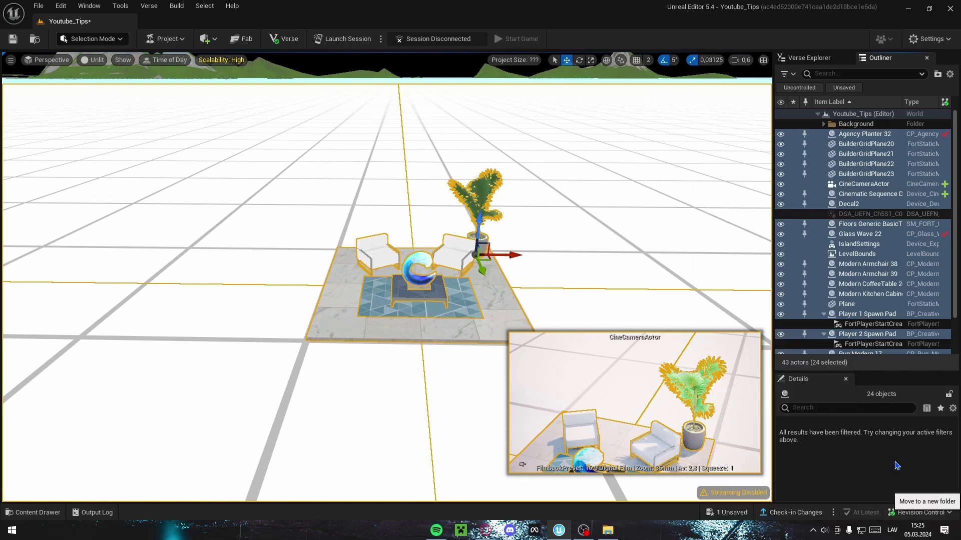
# Step: Look over the actors moved into NewFolder1, collapse the folder and clear the selection
pyautogui.scroll(-3, 871, 293)
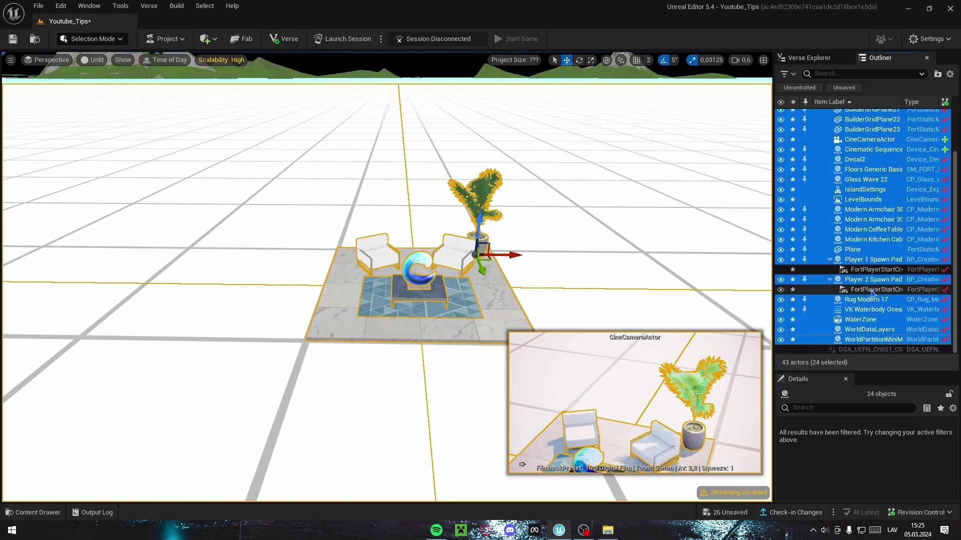
pyautogui.scroll(5, 871, 290)
pyautogui.click(823, 134)
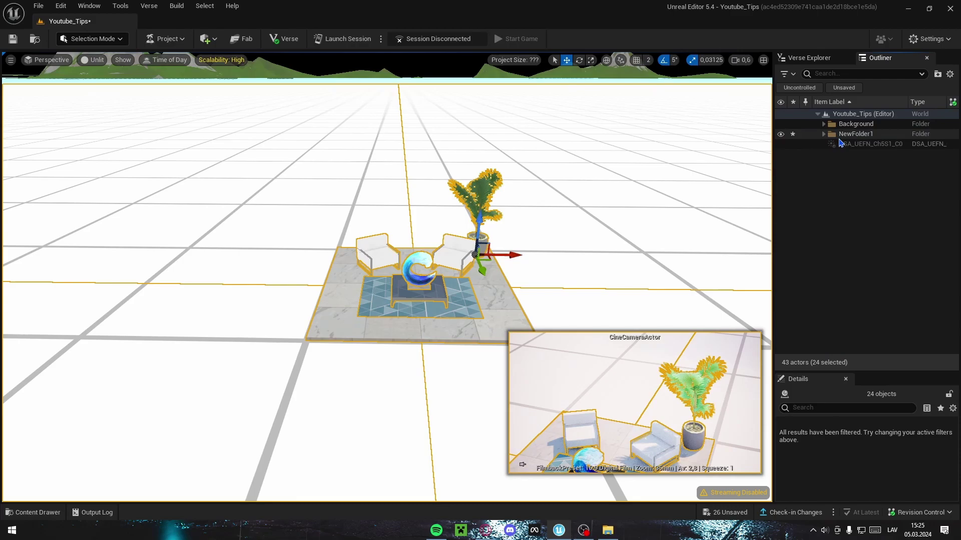
pyautogui.click(863, 171)
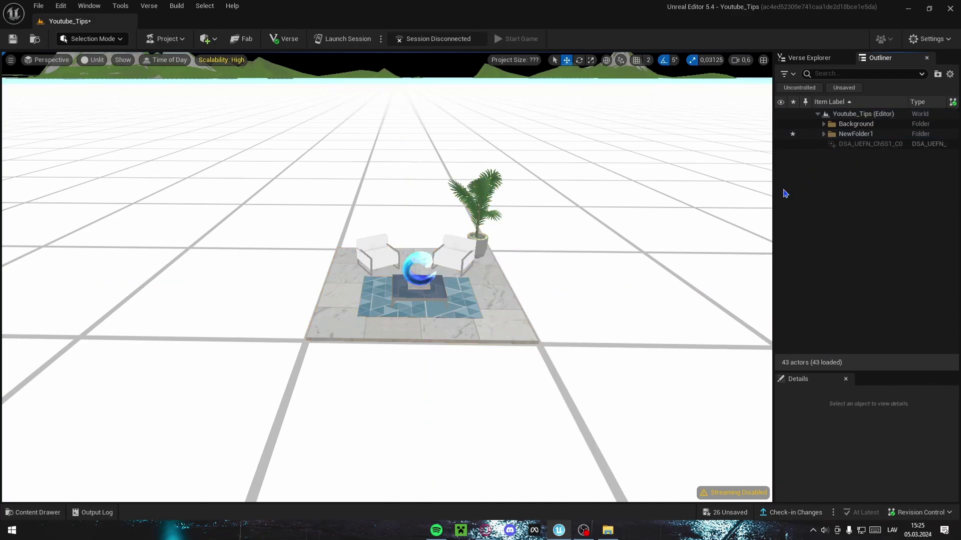
# Step: Create an empty Outliner folder named gasdg and make it the current folder
pyautogui.rightClick(860, 189)
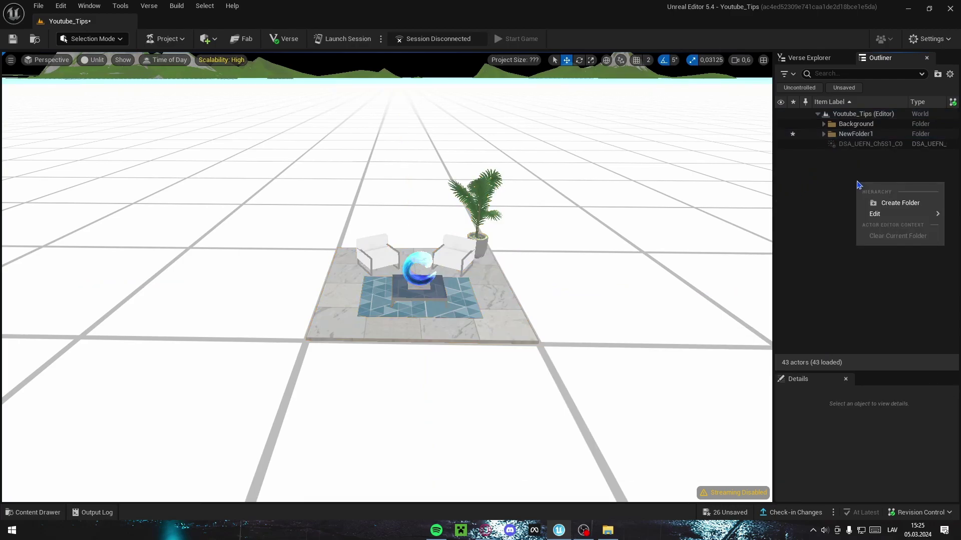
pyautogui.click(881, 200)
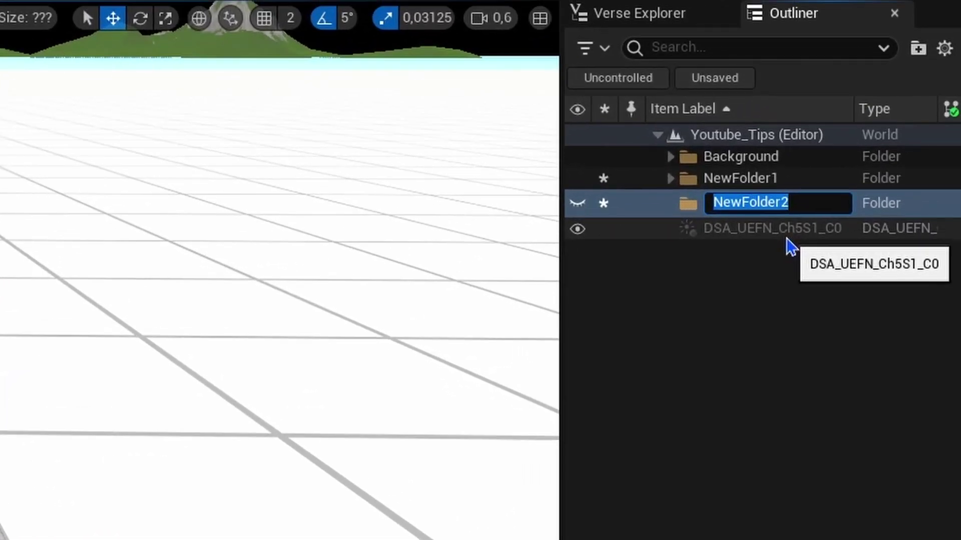
pyautogui.write('gasdg')
pyautogui.click(802, 332)
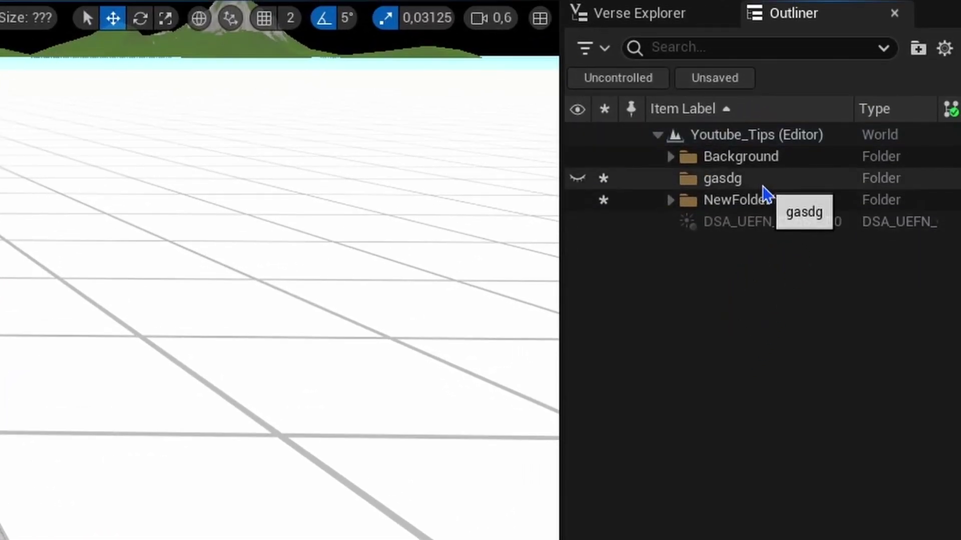
pyautogui.rightClick(737, 186)
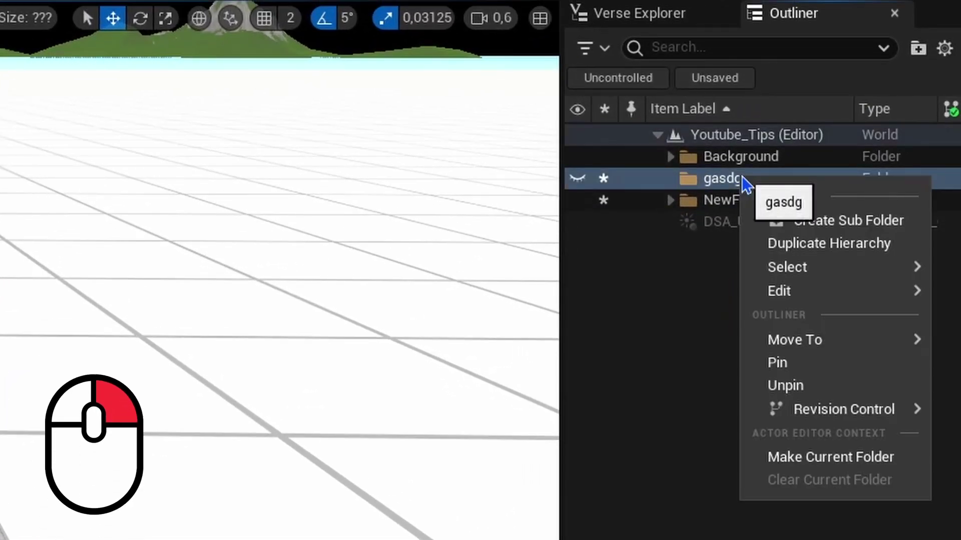
pyautogui.click(809, 458)
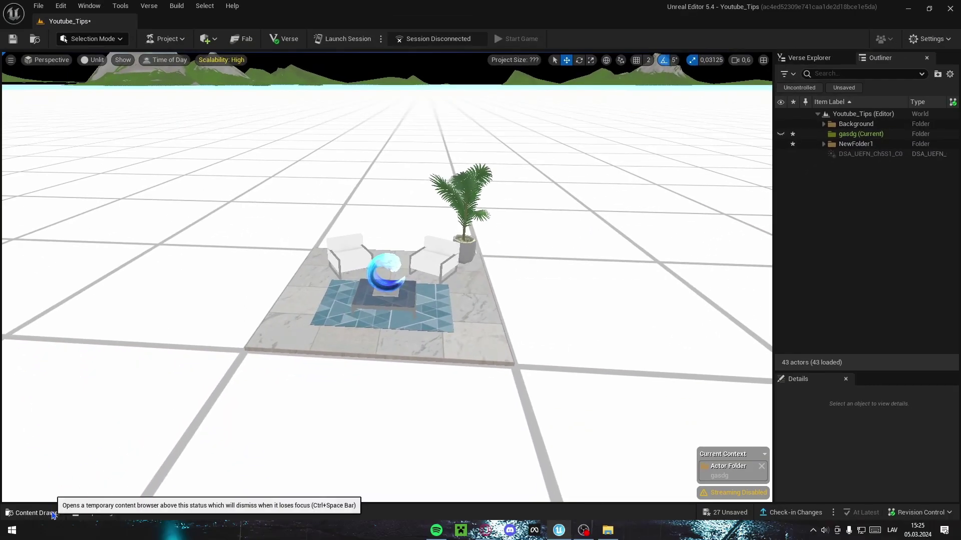
# Step: Place the Oak Large 01 mesh from Fortnite's Environment Foliage folder in the level and collapse the gasdg folder
pyautogui.click(32, 512)
pyautogui.click(74, 325)
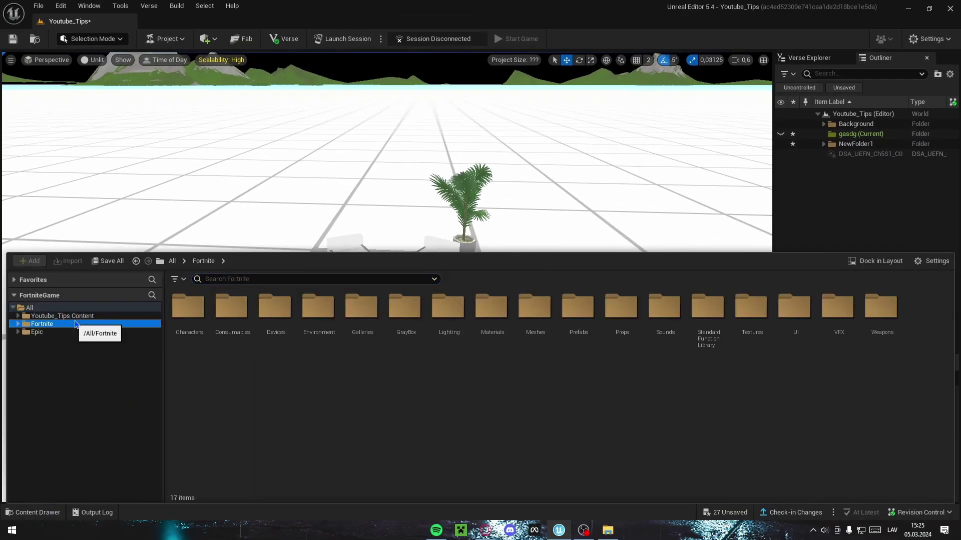
pyautogui.doubleClick(317, 305)
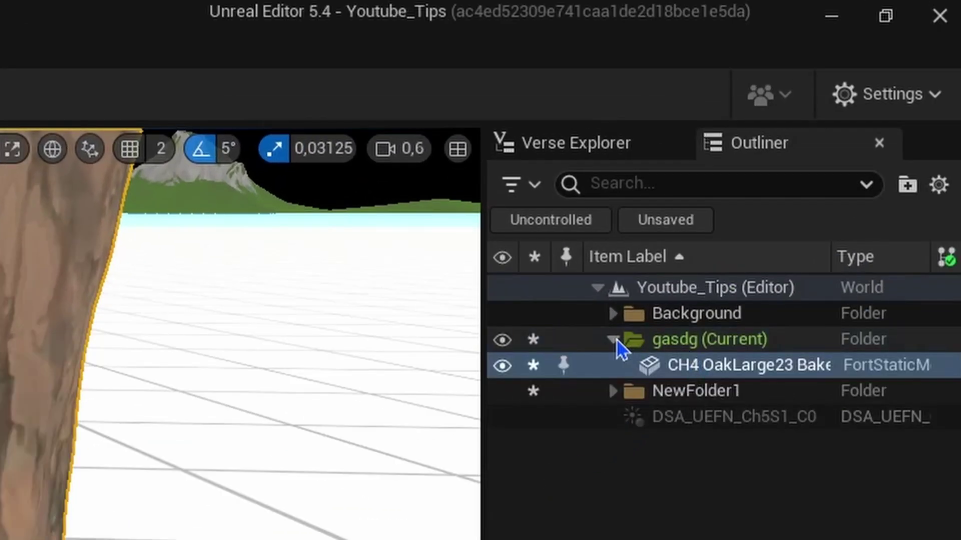
pyautogui.click(614, 340)
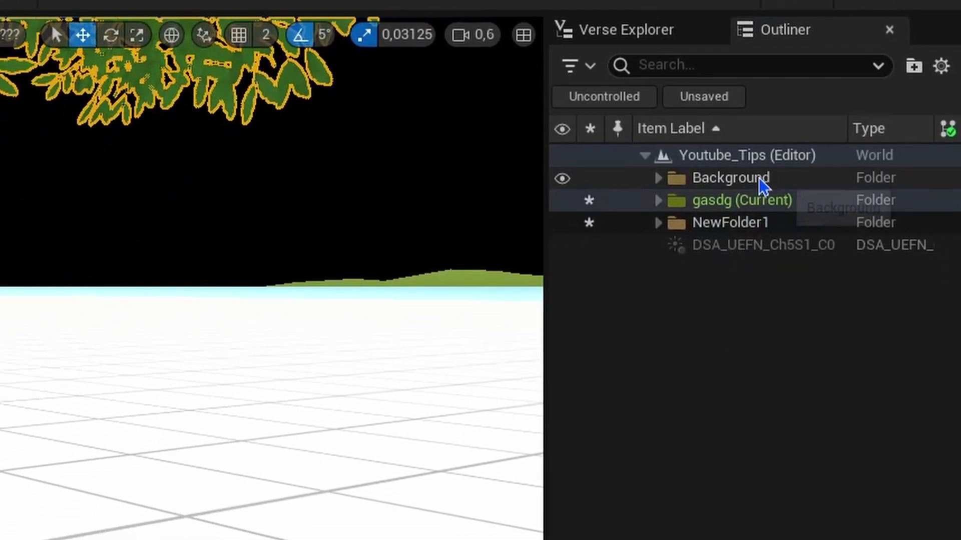
# Step: Make Background the current folder and place the Pine 01 foliage mesh beside the oak tree
pyautogui.rightClick(724, 310)
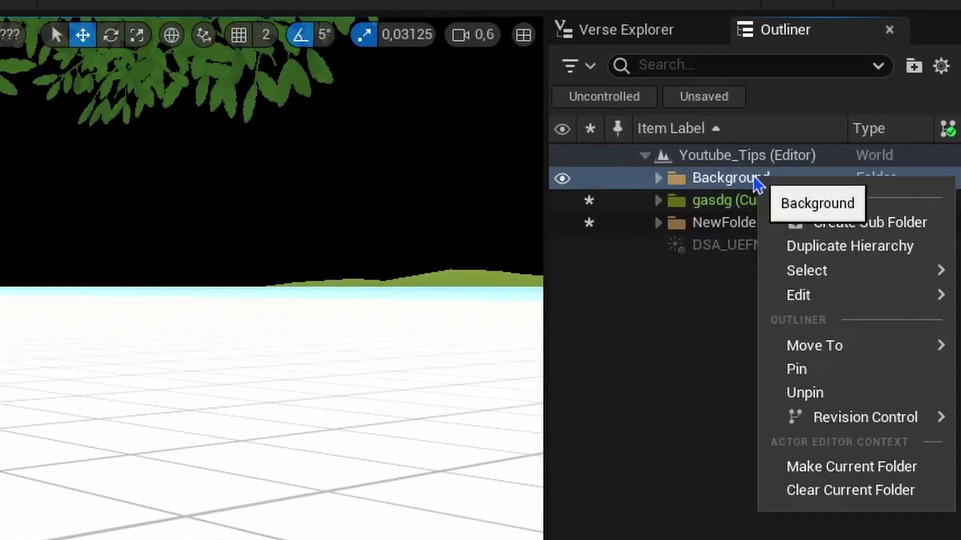
pyautogui.click(856, 467)
pyautogui.click(35, 512)
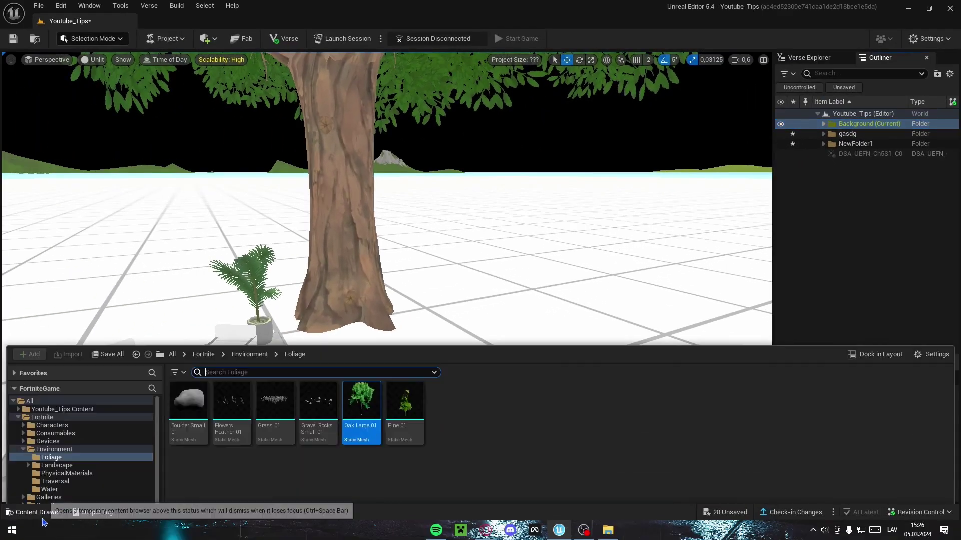
pyautogui.moveTo(405, 401); pyautogui.dragTo(530, 303)
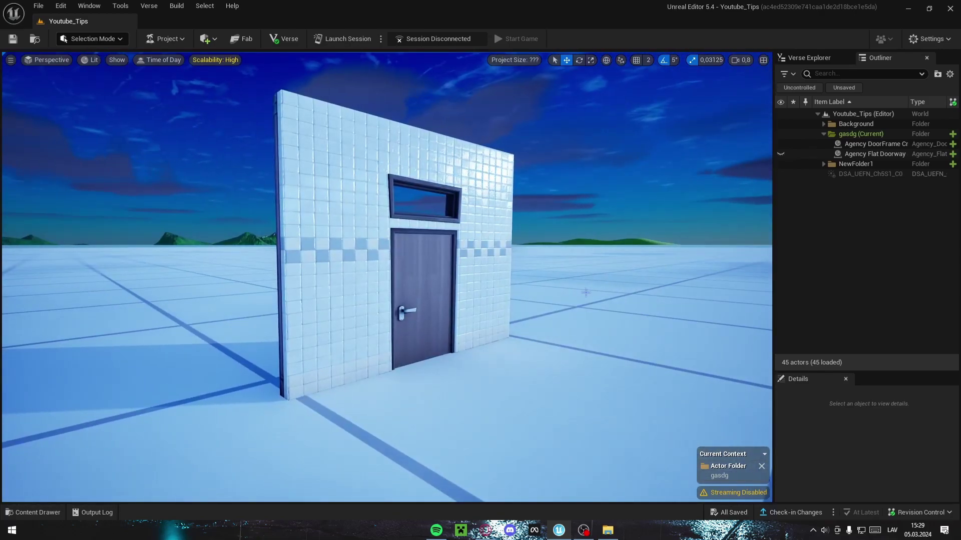
# Step: Inspect the tiled door wall from both sides and unhide the Agency Flat Doorway actor next to it
pyautogui.moveTo(586, 293); pyautogui.dragTo(580, 327, button='right')
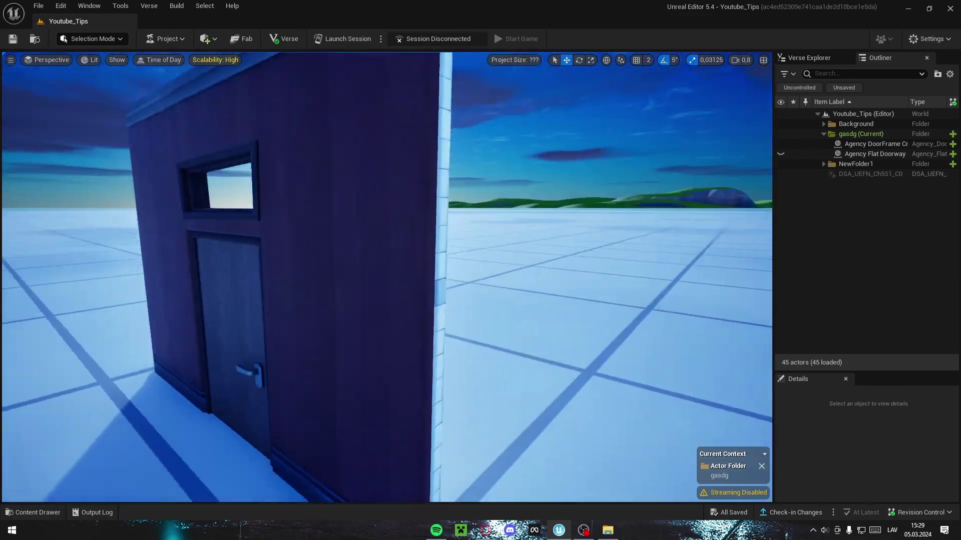
pyautogui.moveTo(581, 328); pyautogui.dragTo(340, 327, button='right')
pyautogui.press('d')
pyautogui.click(781, 154)
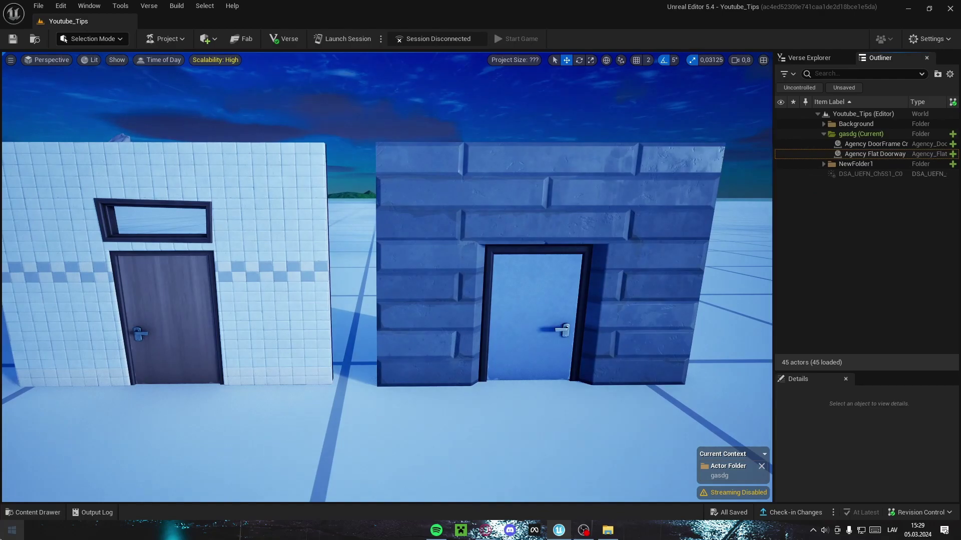
# Step: Browse the Fortnite wall assets in the content browser and return to the two door walls
pyautogui.click(33, 513)
pyautogui.scroll(-3, 554, 388)
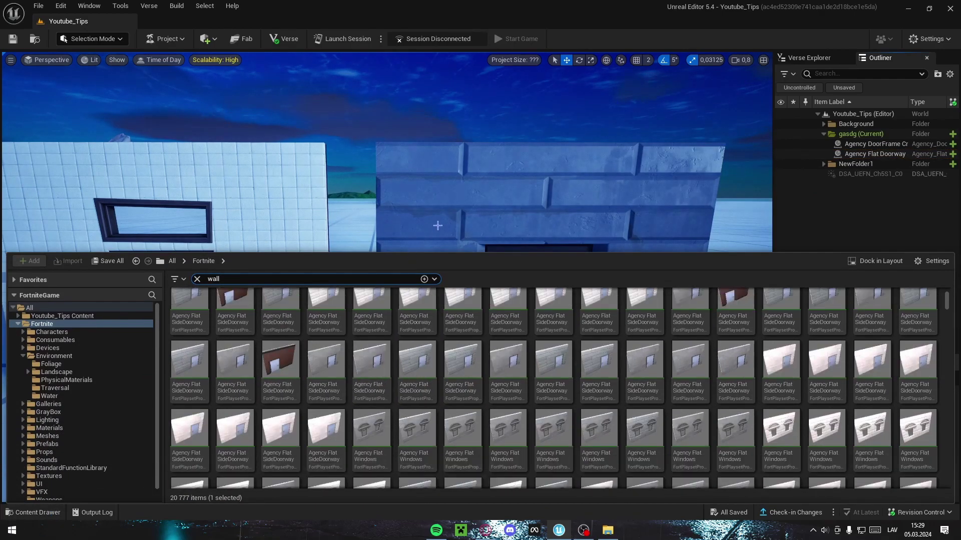
pyautogui.moveTo(446, 222); pyautogui.dragTo(501, 275, button='right')
pyautogui.press('d')
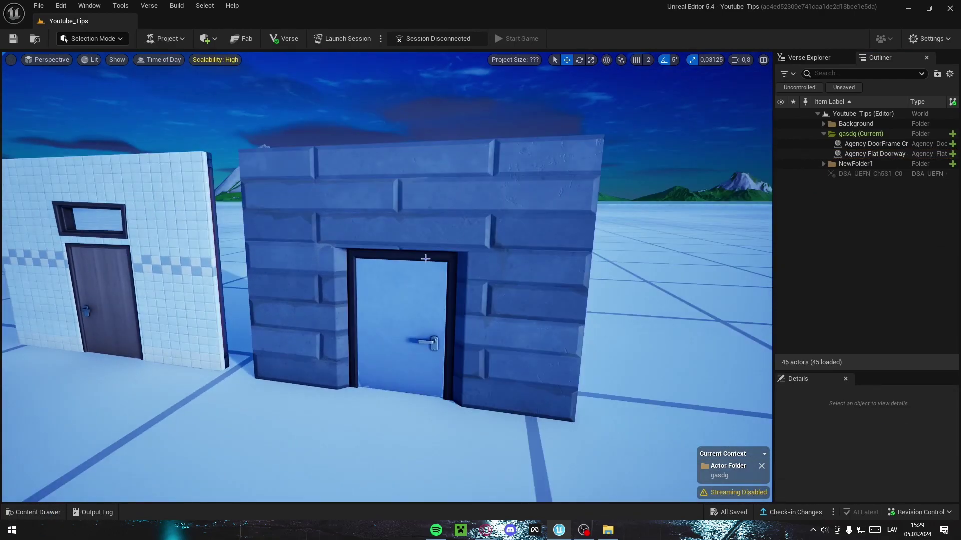
# Step: Select the Agency Flat Doorway wall, enlarge its Details area and copy the Primary texture data asset
pyautogui.click(465, 228)
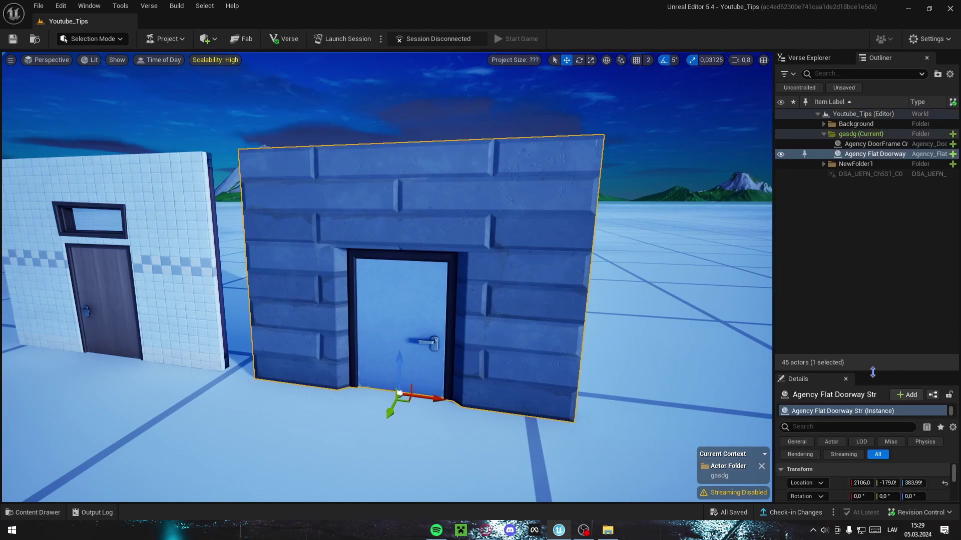
pyautogui.moveTo(872, 372); pyautogui.dragTo(845, 227)
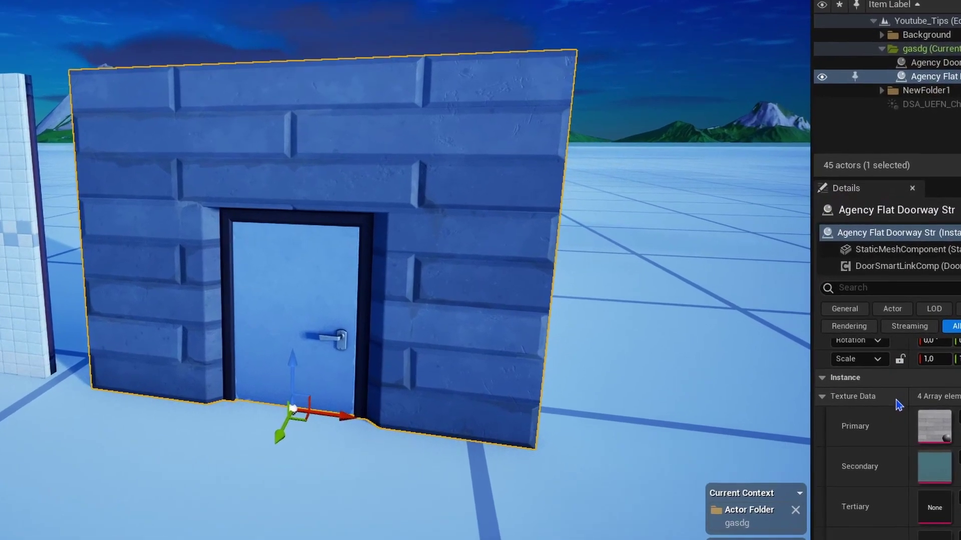
pyautogui.scroll(-2, 831, 388)
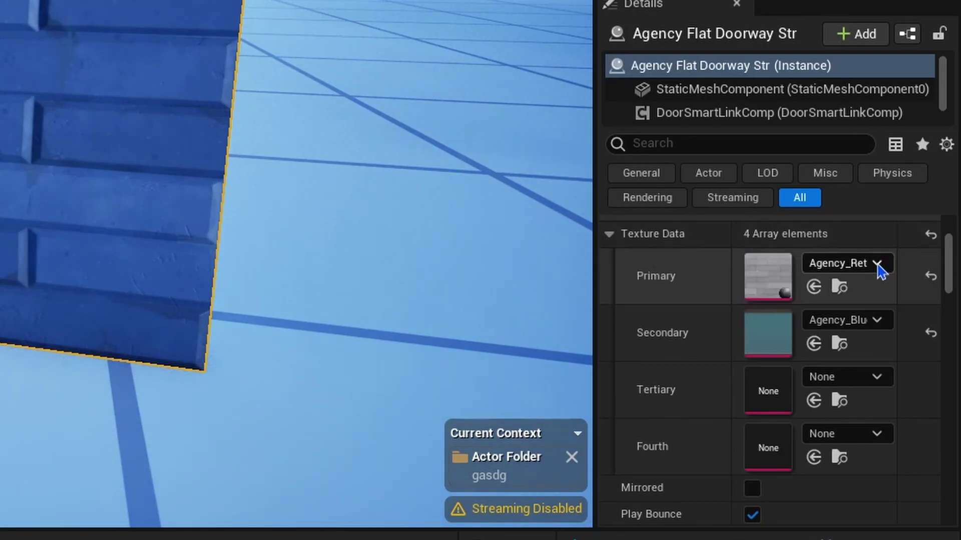
pyautogui.click(877, 264)
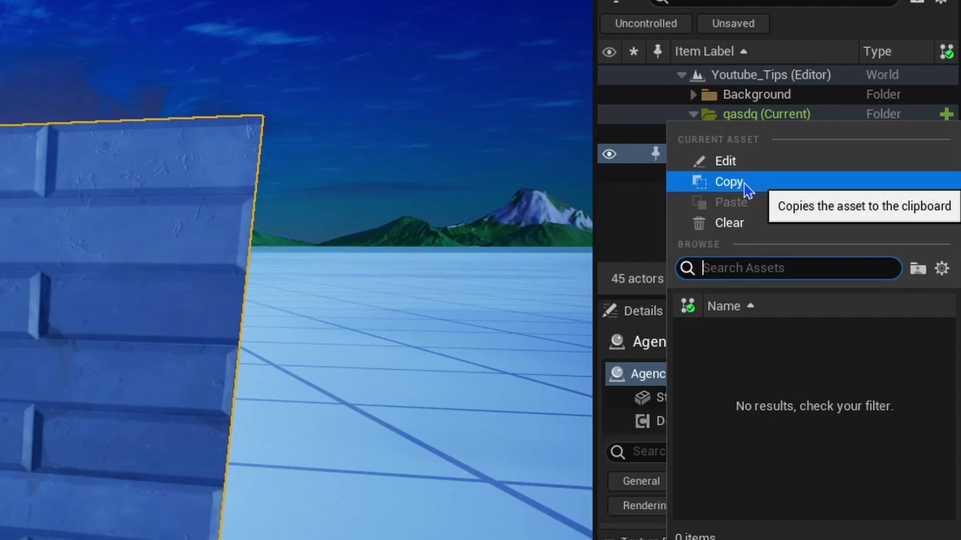
pyautogui.click(742, 0)
# Step: Select the tiled Agency DoorFrame wall and paste the copied asset into its Primary texture data slot
pyautogui.moveTo(487, 261)
pyautogui.mouseDown(button='right')
pyautogui.moveTo(466, 264)
pyautogui.moveTo(487, 261)
pyautogui.mouseUp(button='right')
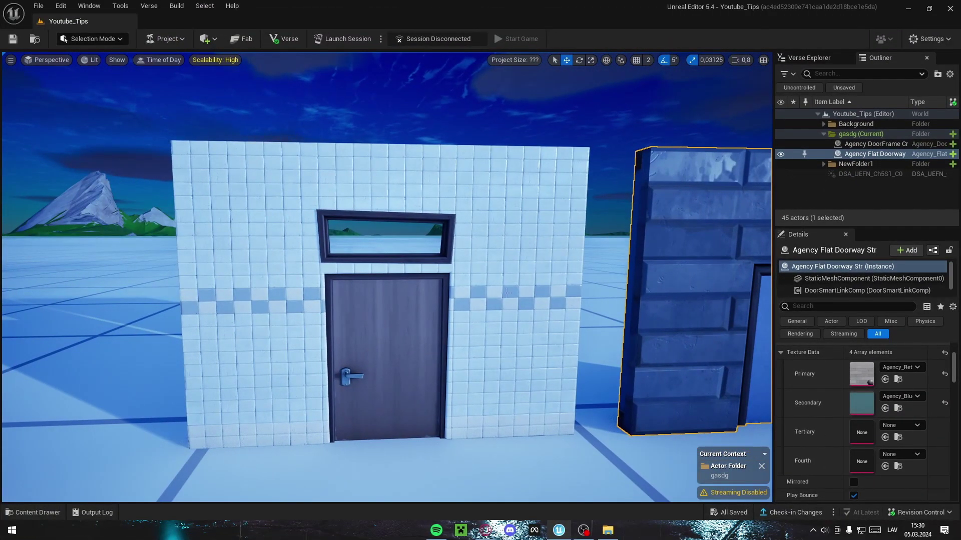
pyautogui.click(507, 293)
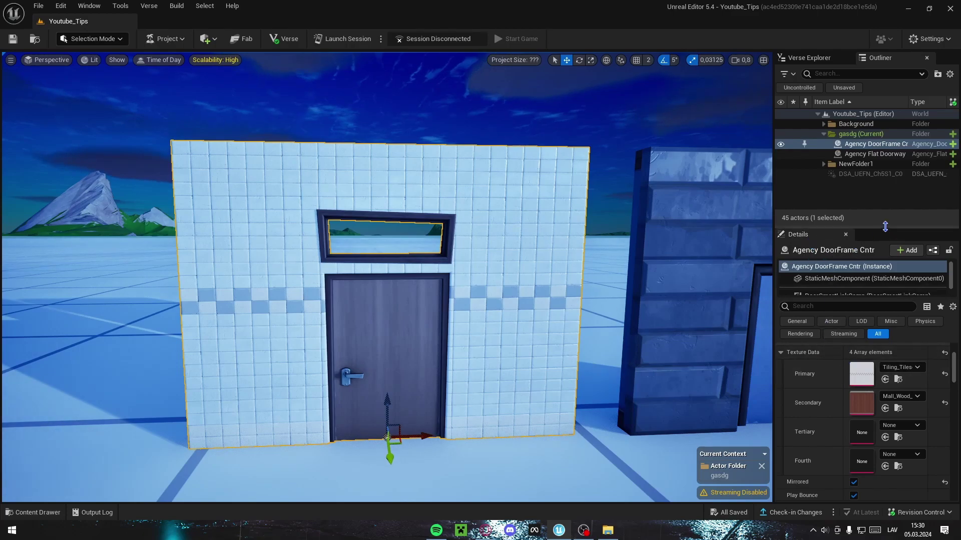
pyautogui.moveTo(885, 227); pyautogui.dragTo(857, 204)
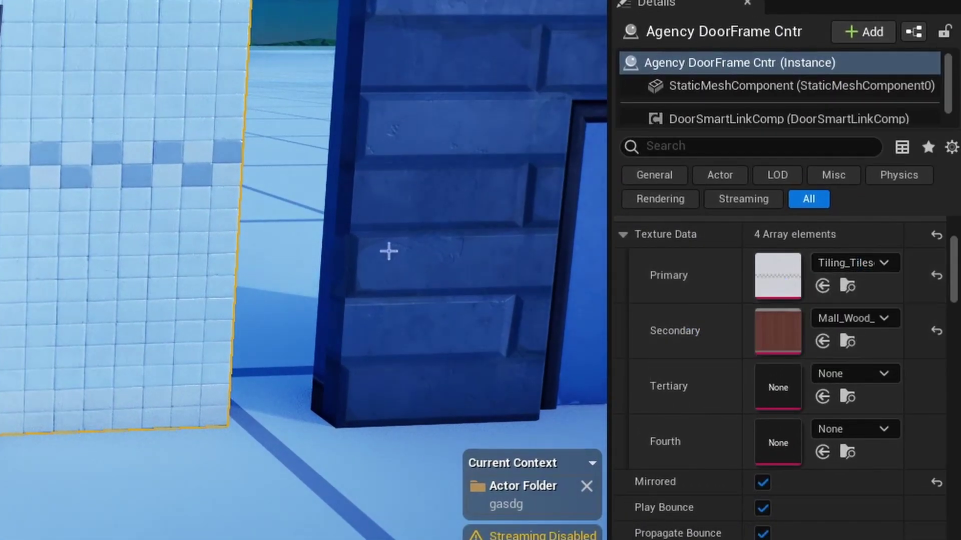
pyautogui.moveTo(389, 251); pyautogui.dragTo(373, 230, button='right')
pyautogui.moveTo(403, 316); pyautogui.dragTo(430, 250, button='right')
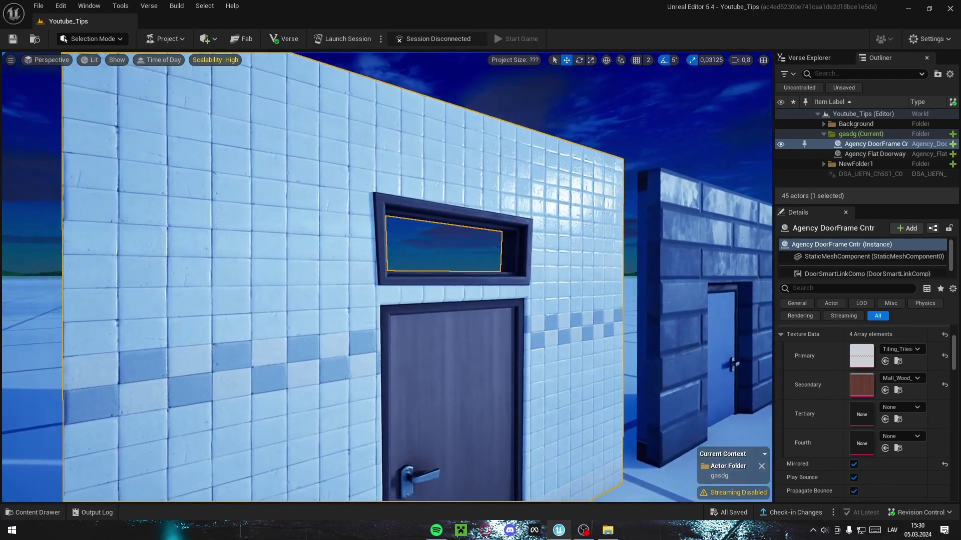
pyautogui.moveTo(498, 263); pyautogui.dragTo(451, 263, button='right')
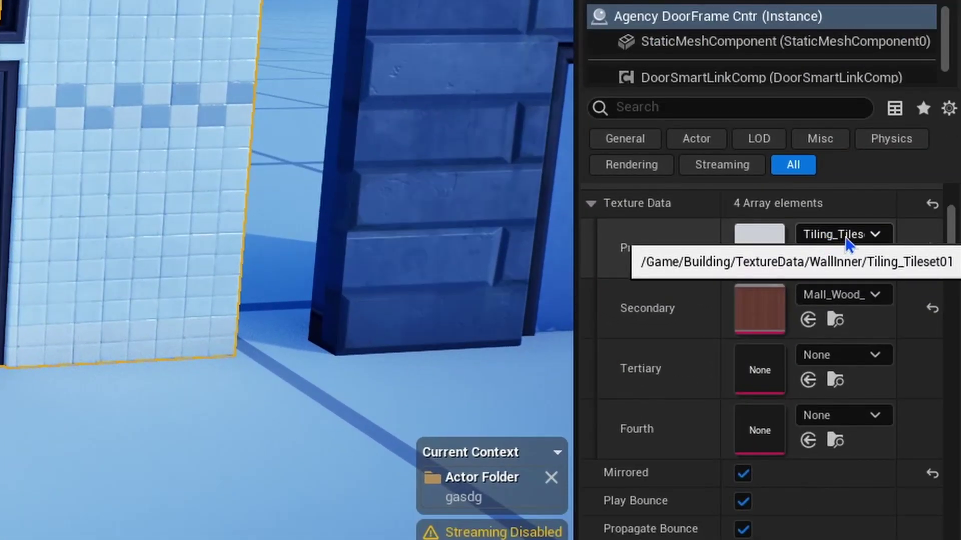
pyautogui.click(914, 353)
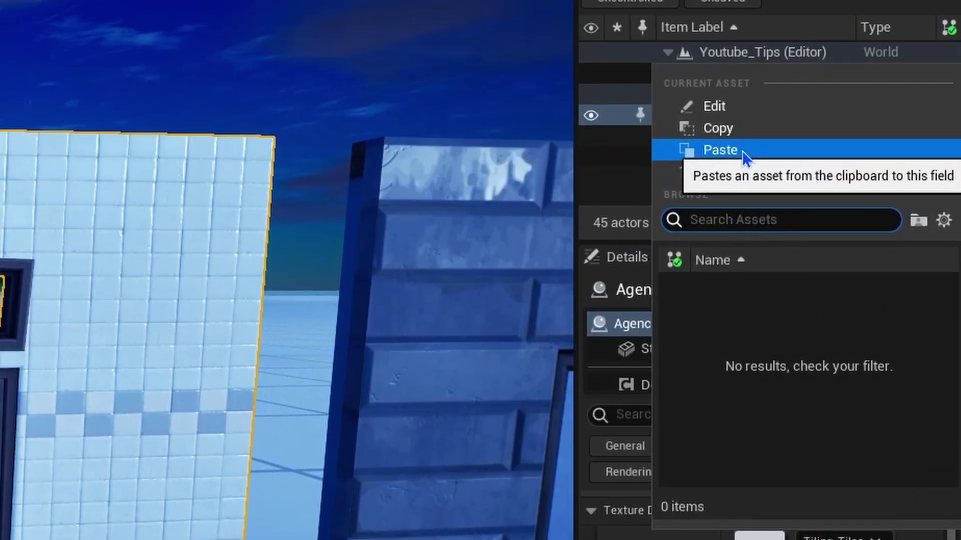
pyautogui.click(743, 153)
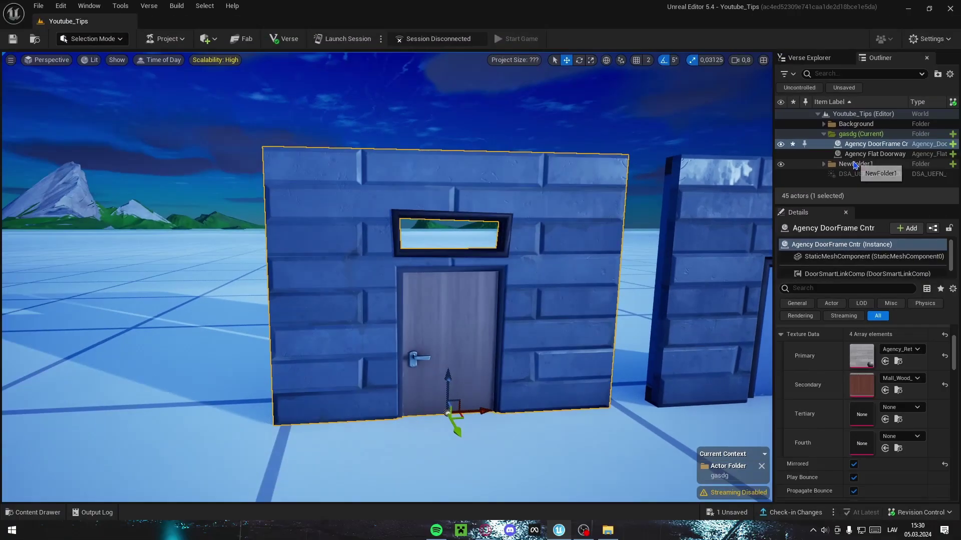
# Step: Compare the retextured door frame wall with the neighbouring doorway wall in the viewport
pyautogui.press('d')
pyautogui.moveTo(550, 300); pyautogui.dragTo(491, 298, button='right')
pyautogui.press('s')
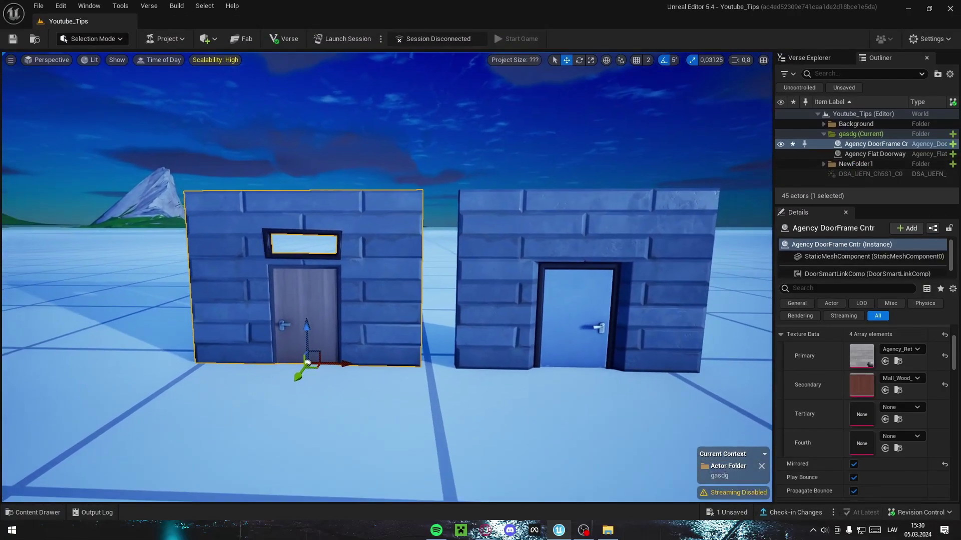
pyautogui.moveTo(387, 214); pyautogui.dragTo(370, 220, button='right')
pyautogui.click(600, 301)
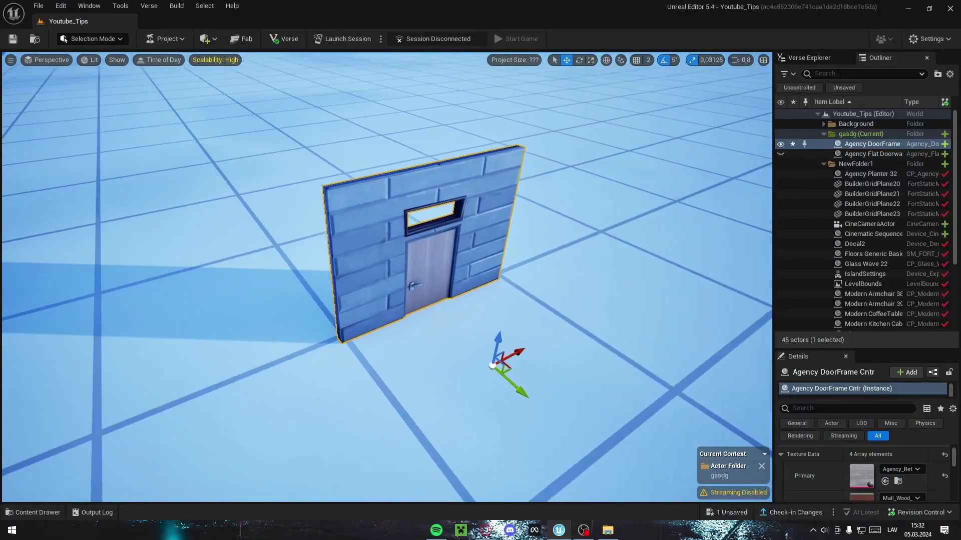
# Step: Try moving the Agency DoorFrame wall along its highlighted horizontal axis and undo the move
pyautogui.moveTo(387, 278); pyautogui.dragTo(417, 296, button='right')
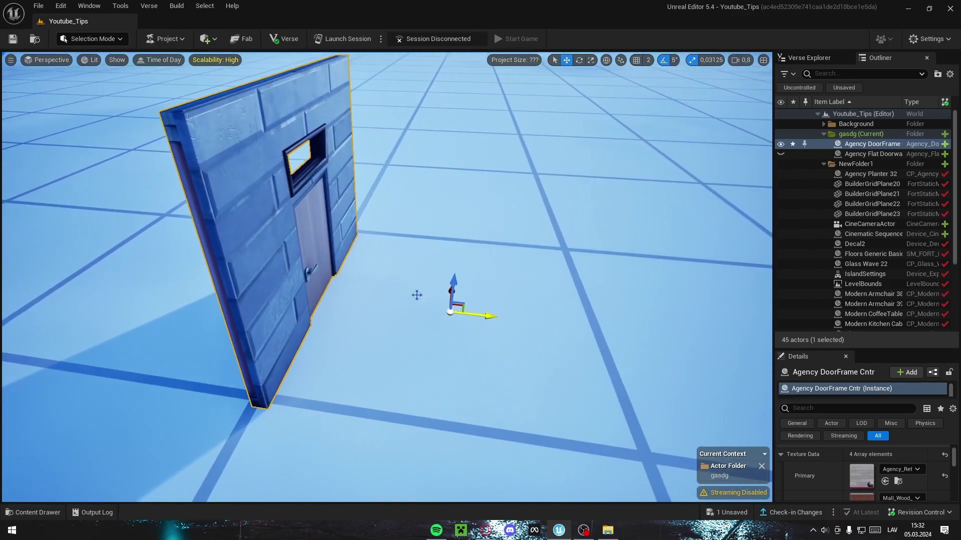
pyautogui.moveTo(221, 214); pyautogui.dragTo(459, 265, button='right')
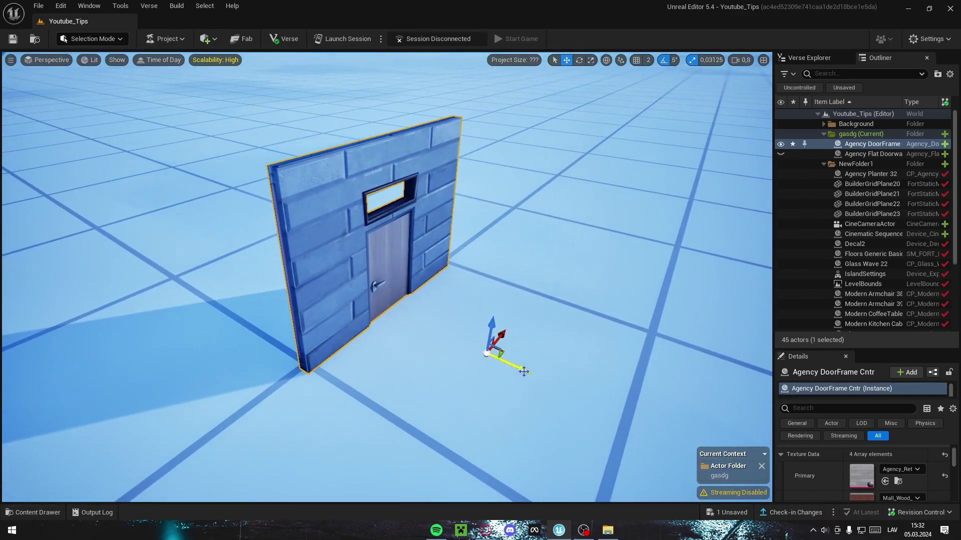
pyautogui.moveTo(523, 368)
pyautogui.mouseDown()
pyautogui.moveTo(382, 331)
pyautogui.moveTo(541, 375)
pyautogui.mouseUp()
pyautogui.moveTo(540, 374); pyautogui.dragTo(586, 370, button='right')
pyautogui.click(555, 367)
pyautogui.hotkey('ctrl', 'z')
pyautogui.moveTo(505, 291); pyautogui.dragTo(538, 293, button='right')
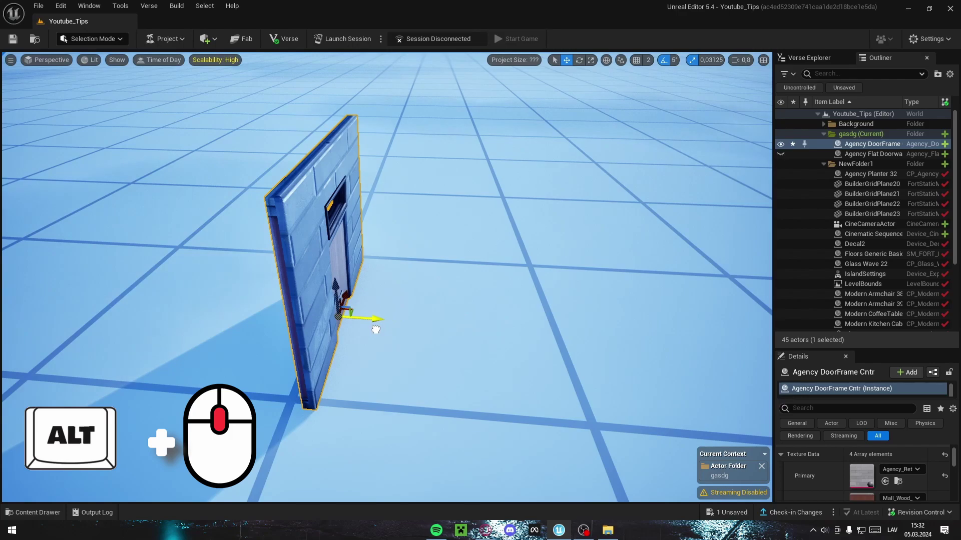
# Step: Try relocating the door frame wall's pivot to the base of its doorway and use the pivot offset options
pyautogui.moveTo(430, 310)
pyautogui.keyDown('alt'); pyautogui.mouseDown()
pyautogui.moveTo(500, 311)
pyautogui.moveTo(460, 311)
pyautogui.moveTo(485, 311)
pyautogui.moveTo(442, 298)
pyautogui.mouseUp(); pyautogui.keyUp('alt')
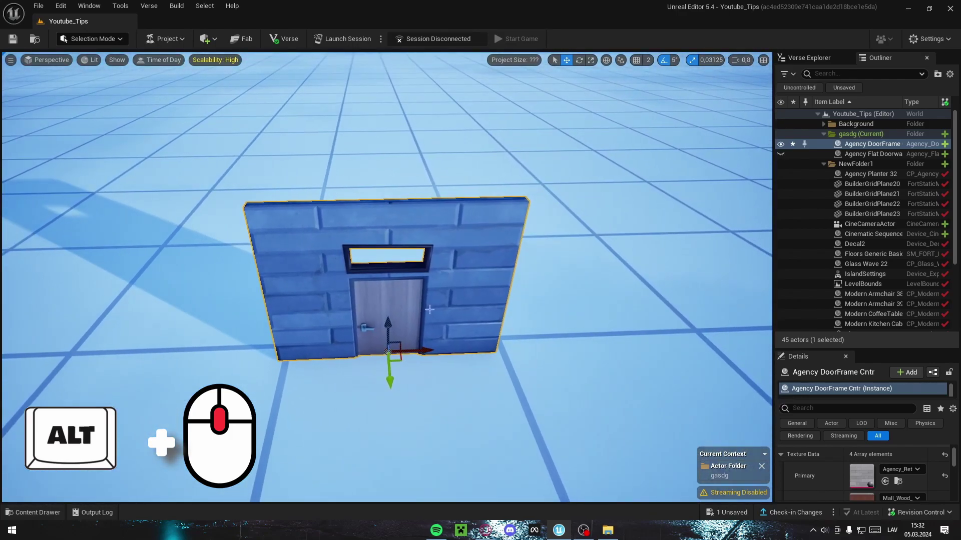
pyautogui.rightClick(441, 297)
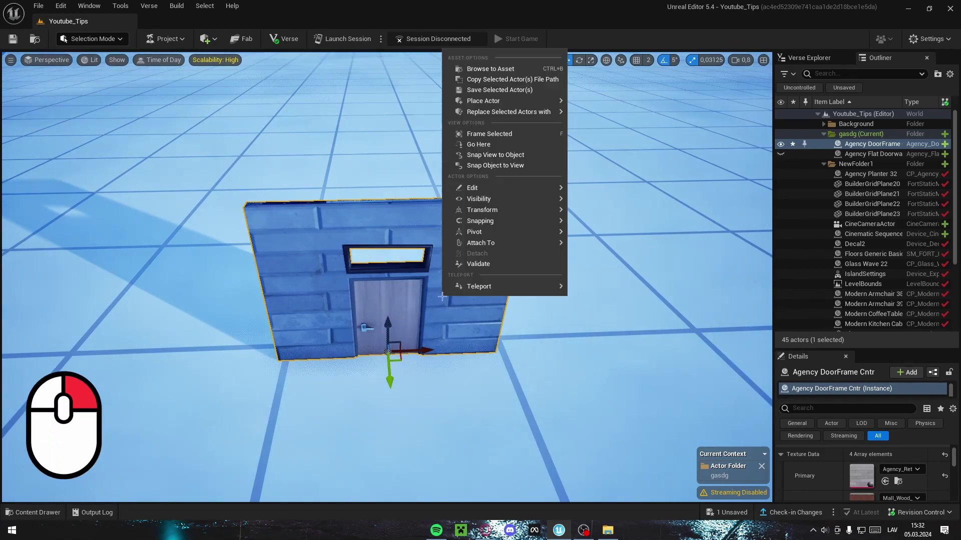
pyautogui.moveTo(494, 235)
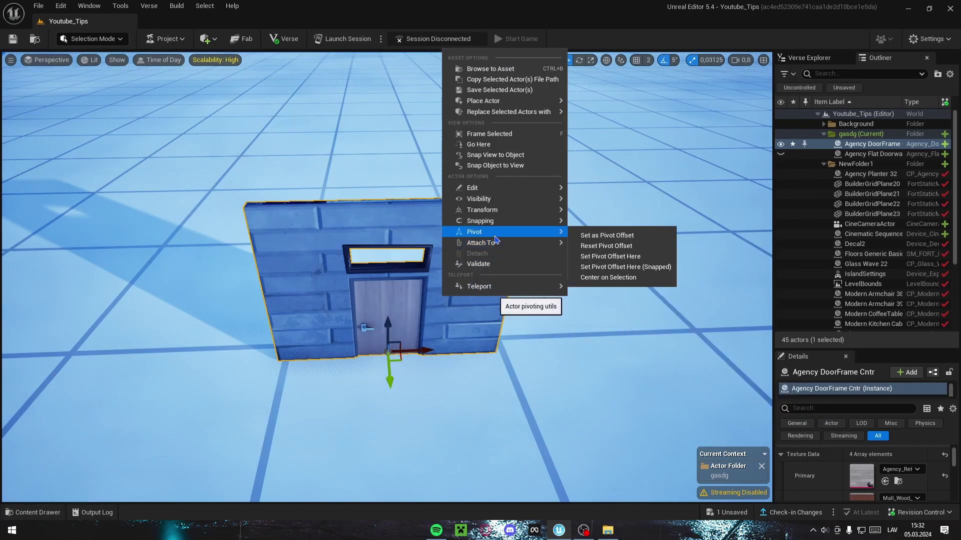
pyautogui.click(605, 241)
pyautogui.keyDown('alt'); pyautogui.moveTo(605, 242); pyautogui.dragTo(576, 243); pyautogui.keyUp('alt')
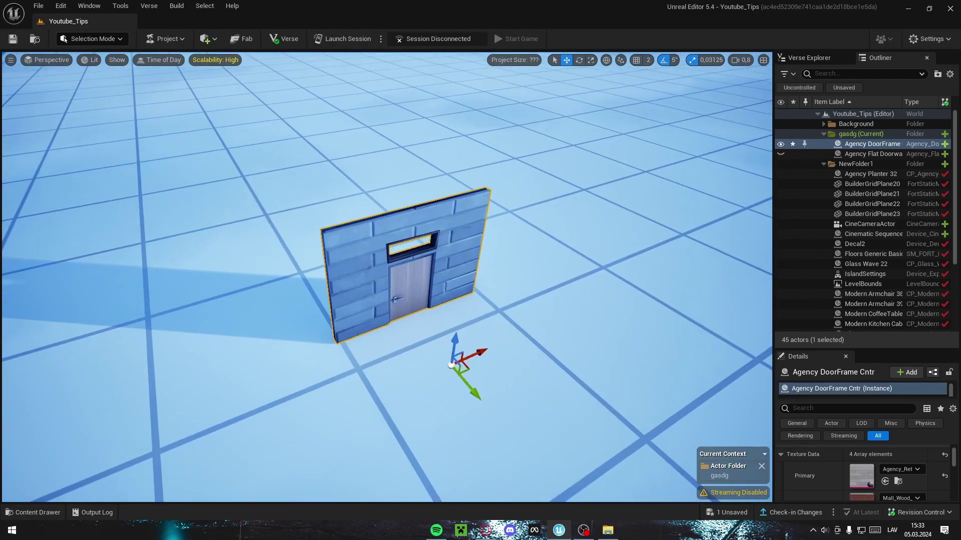
# Step: Open the pivot options for the Agency DoorFrame wall
pyautogui.moveTo(416, 247)
pyautogui.mouseDown(button='right')
pyautogui.moveTo(465, 248)
pyautogui.moveTo(401, 240)
pyautogui.moveTo(416, 248)
pyautogui.mouseUp(button='right')
pyautogui.rightClick(416, 247)
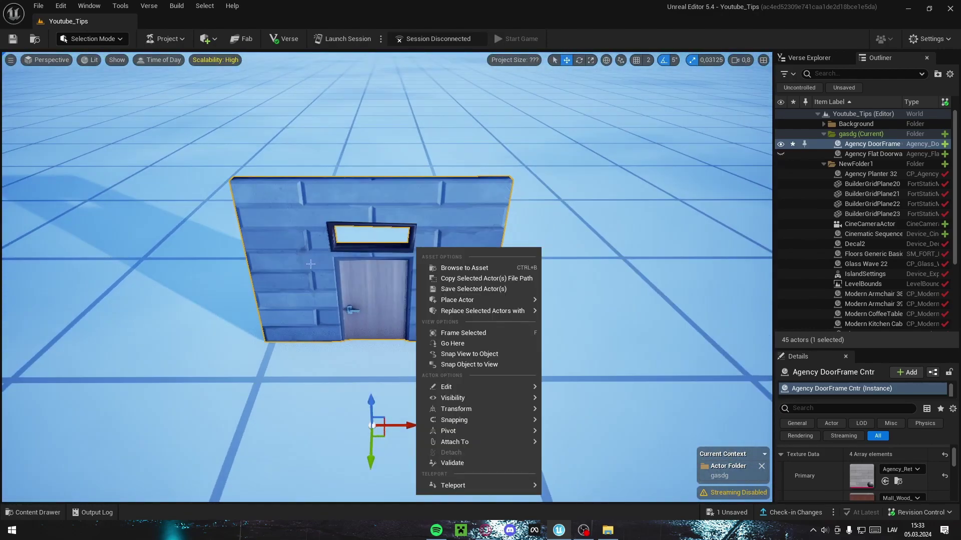
pyautogui.rightClick(311, 264)
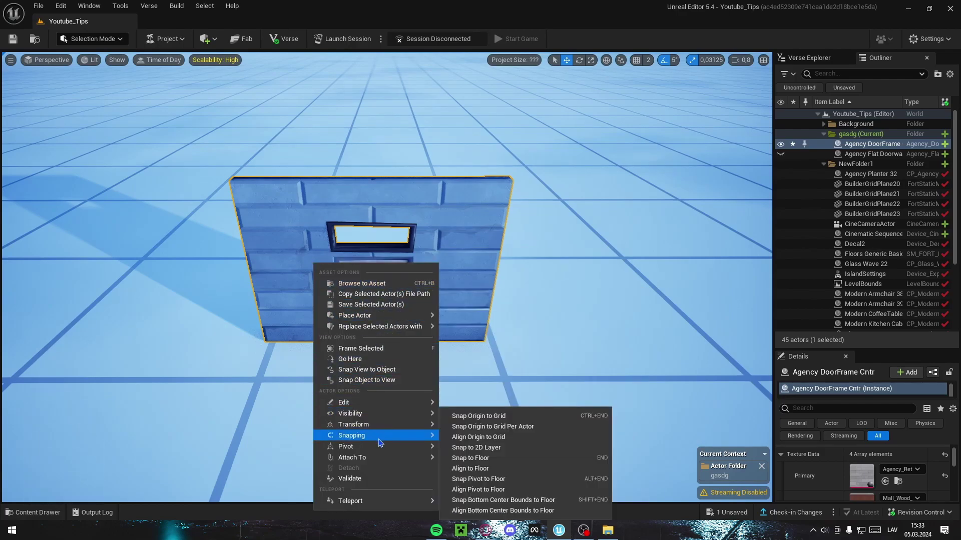
pyautogui.moveTo(379, 448)
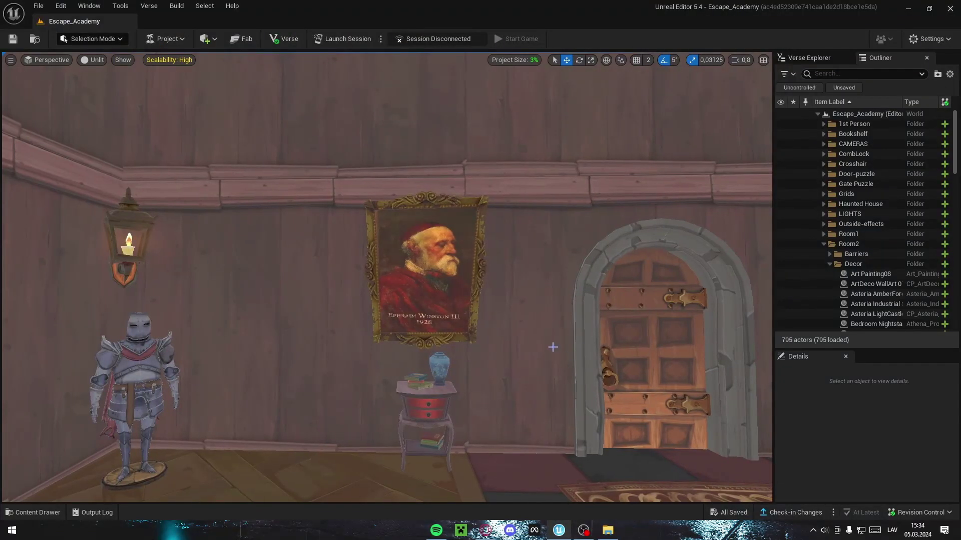
# Step: Examine the framed portrait and the True Love Order poster on the walls of the Escape_Academy level
pyautogui.press('w')
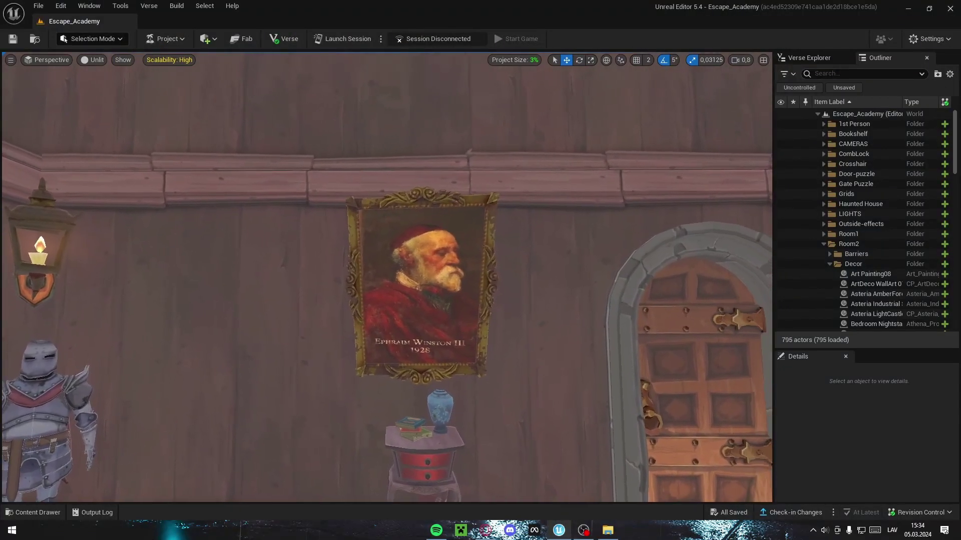
pyautogui.scroll(-2, 387, 277)
pyautogui.press('w')
pyautogui.scroll(-1, 387, 277)
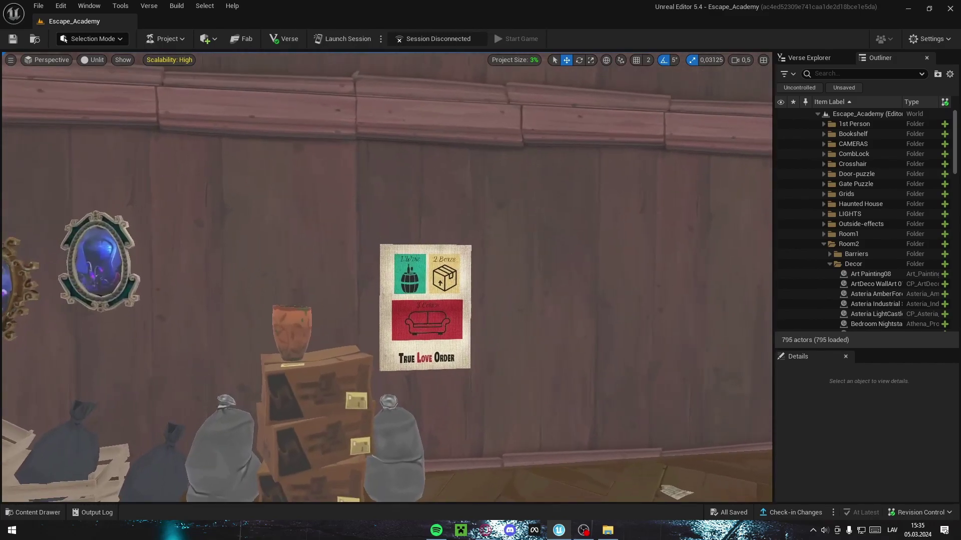
pyautogui.press('w')
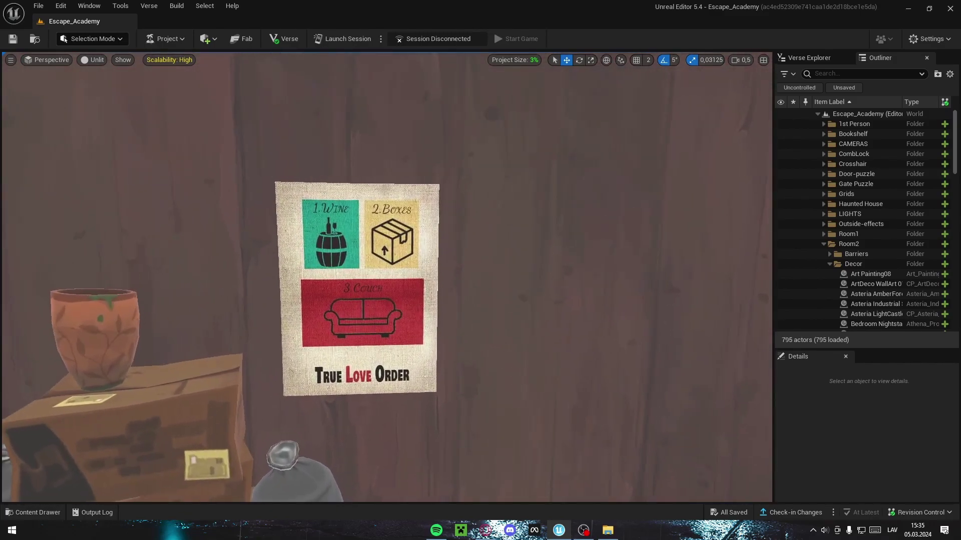
pyautogui.press('w')
pyautogui.moveTo(527, 238)
pyautogui.mouseDown(button='right')
pyautogui.moveTo(766, 238)
pyautogui.moveTo(526, 238)
pyautogui.mouseUp(button='right')
pyautogui.scroll(-2, 527, 238)
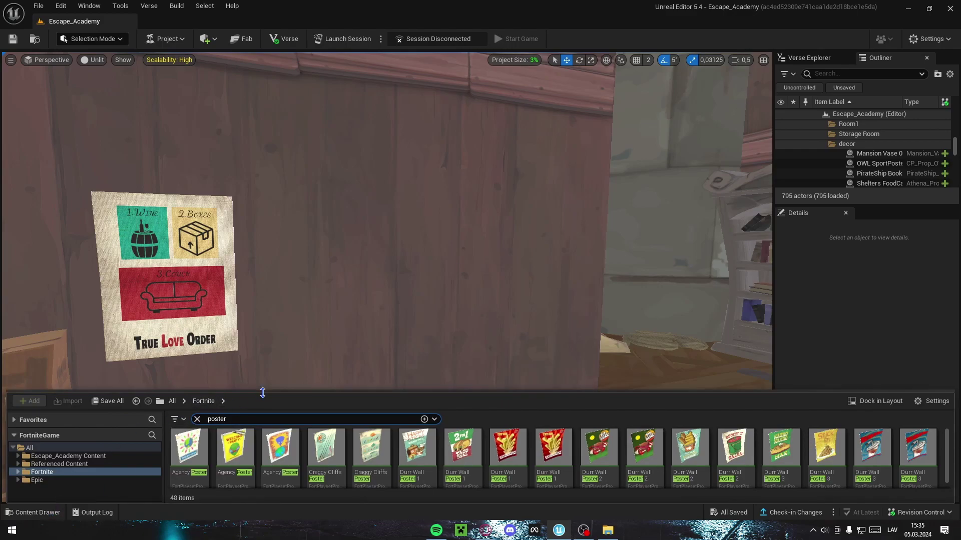
# Step: Place the yellow Welcome Party Agency Poster on the wall beside the True Love Order poster and rotate it 90°
pyautogui.moveTo(263, 393); pyautogui.dragTo(273, 281)
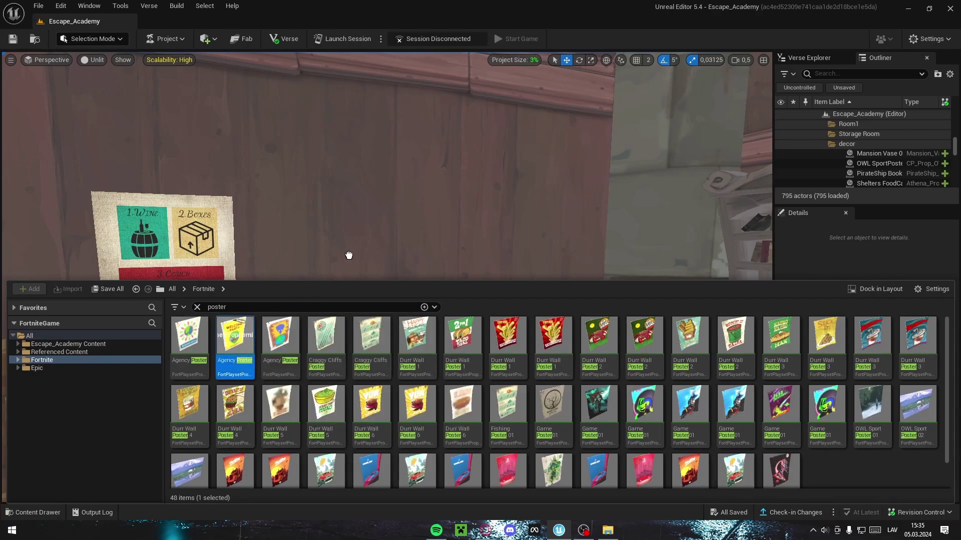
pyautogui.moveTo(348, 255); pyautogui.dragTo(431, 275)
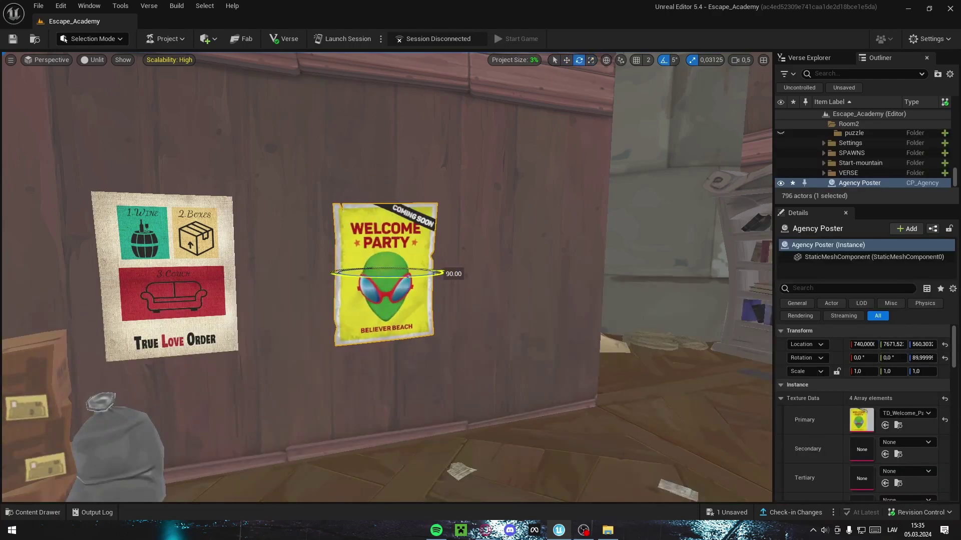
pyautogui.moveTo(594, 310); pyautogui.dragTo(566, 311, button='right')
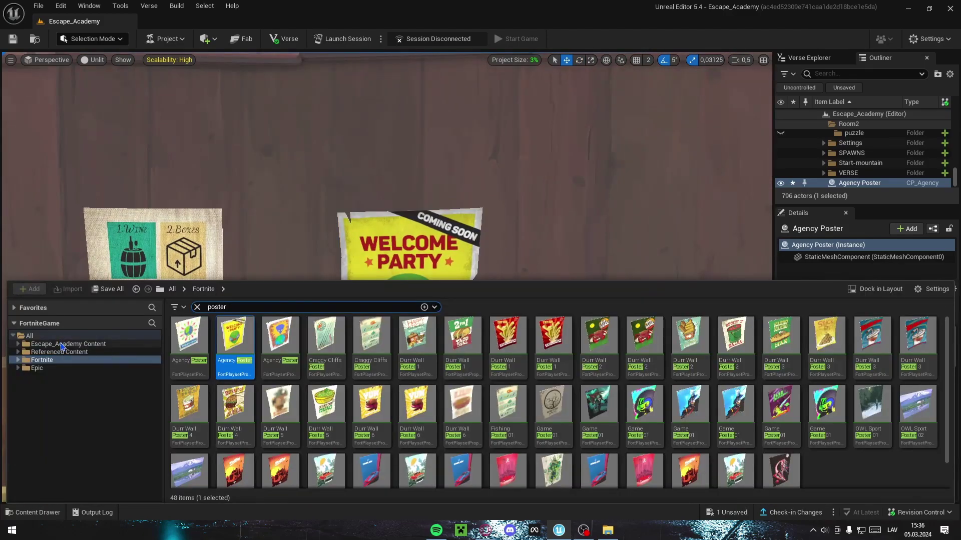
# Step: Clear the poster search and open the images folder of the Escape_Academy Content
pyautogui.click(60, 344)
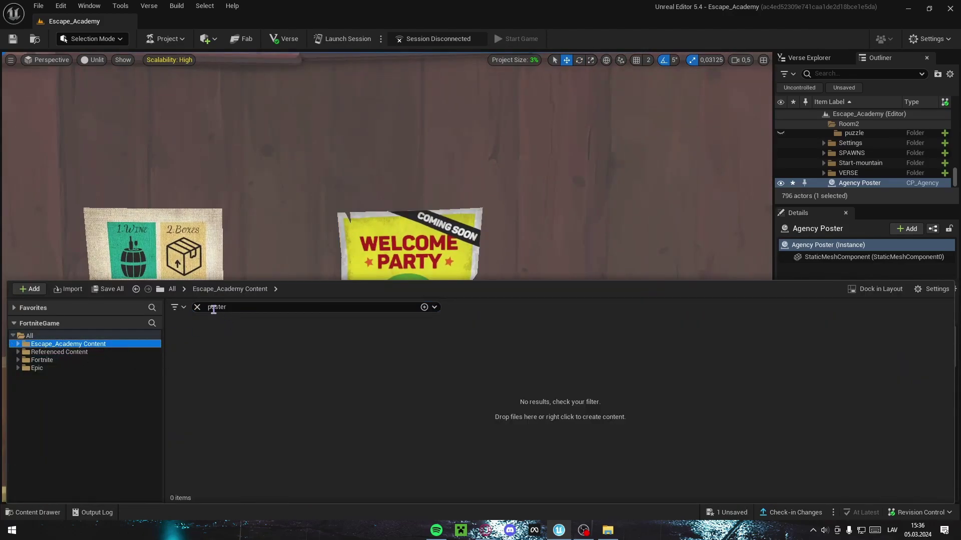
pyautogui.click(197, 307)
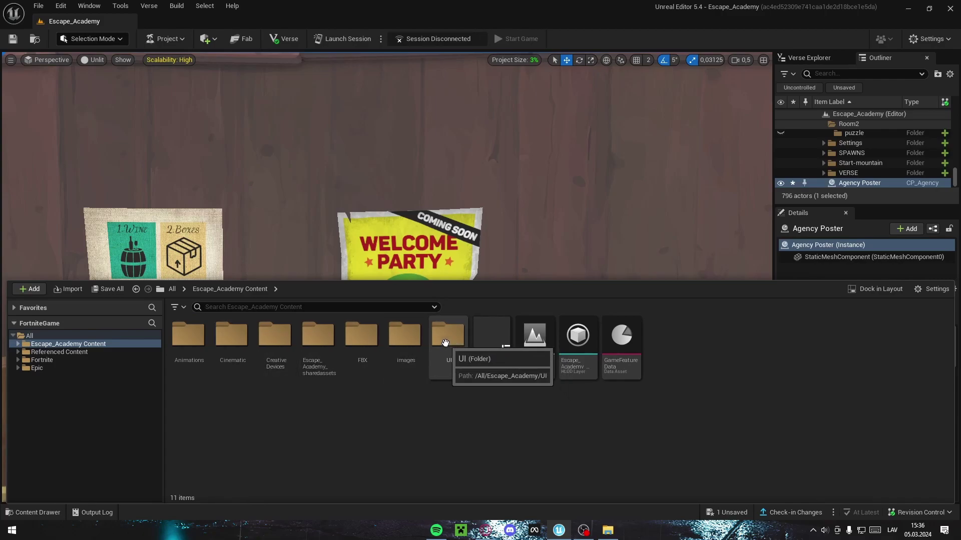
pyautogui.doubleClick(404, 335)
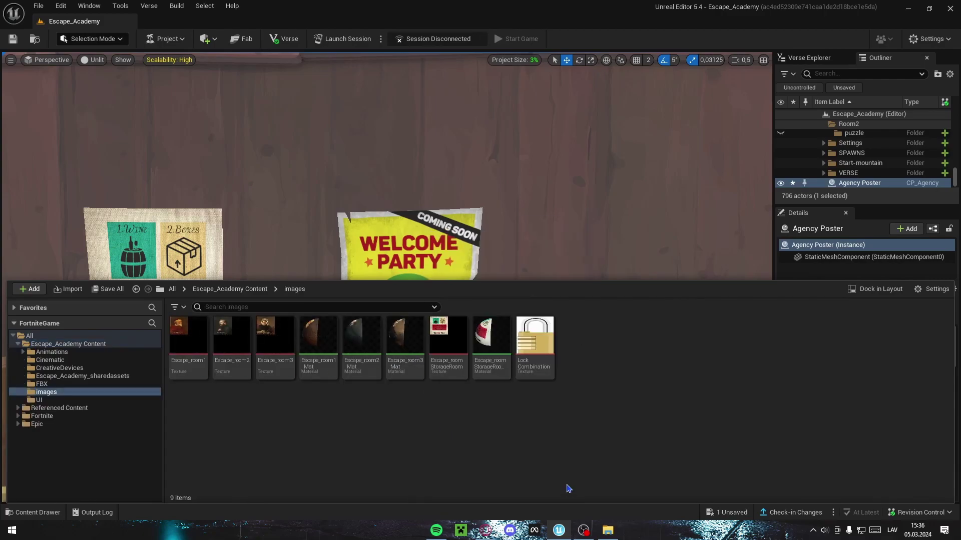
pyautogui.click(611, 532)
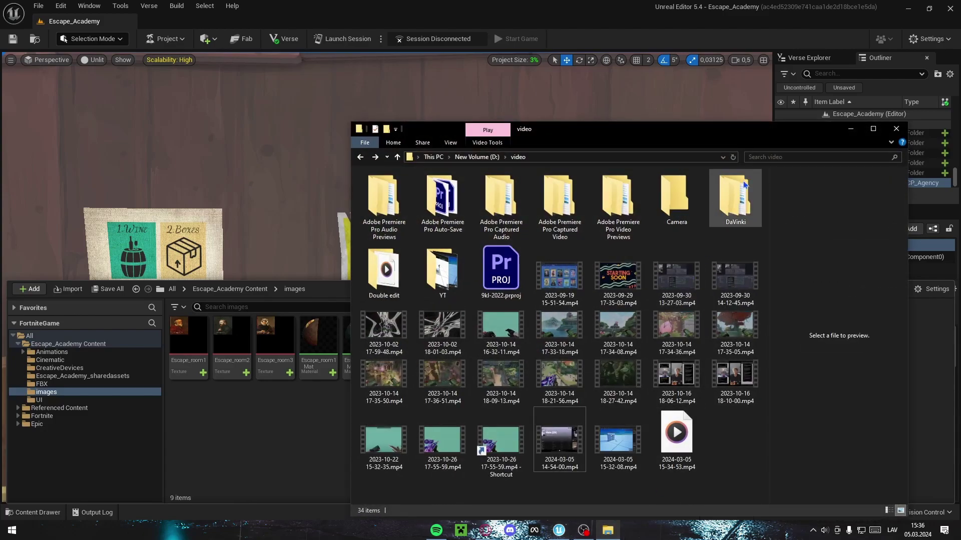
pyautogui.click(851, 129)
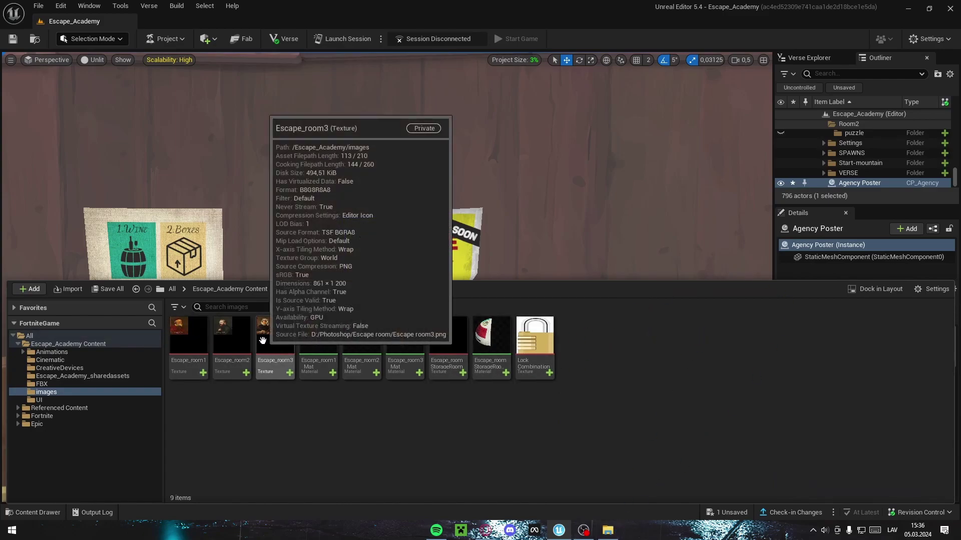
# Step: Apply the Escape_room1 texture to the Agency Poster and accept the custom material assignment
pyautogui.moveTo(448, 341)
pyautogui.mouseDown()
pyautogui.moveTo(464, 277)
pyautogui.moveTo(425, 234)
pyautogui.moveTo(446, 341)
pyautogui.mouseUp()
pyautogui.moveTo(188, 338); pyautogui.dragTo(413, 236)
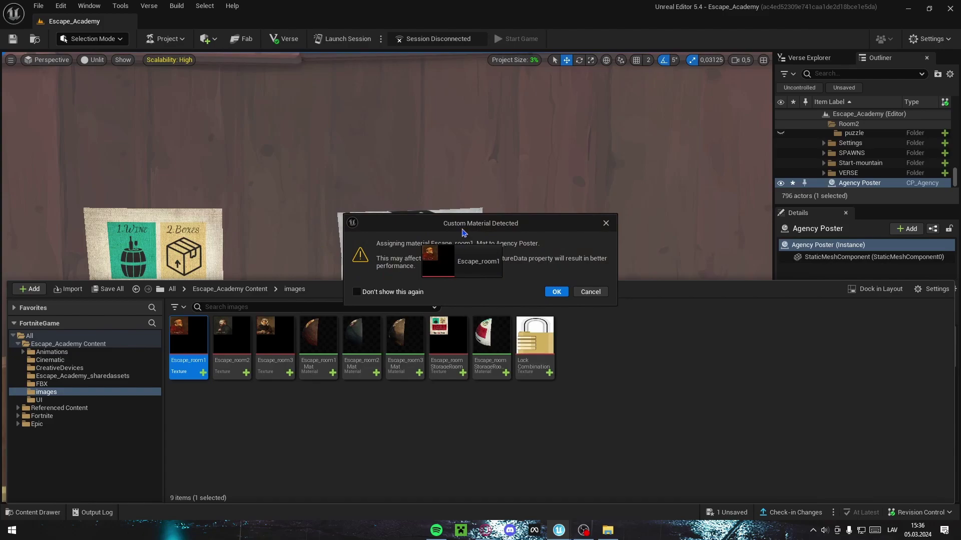
pyautogui.click(557, 291)
# Step: Scale the retextured portrait poster uniformly and reposition it on the wall
pyautogui.moveTo(486, 279); pyautogui.dragTo(402, 282, button='right')
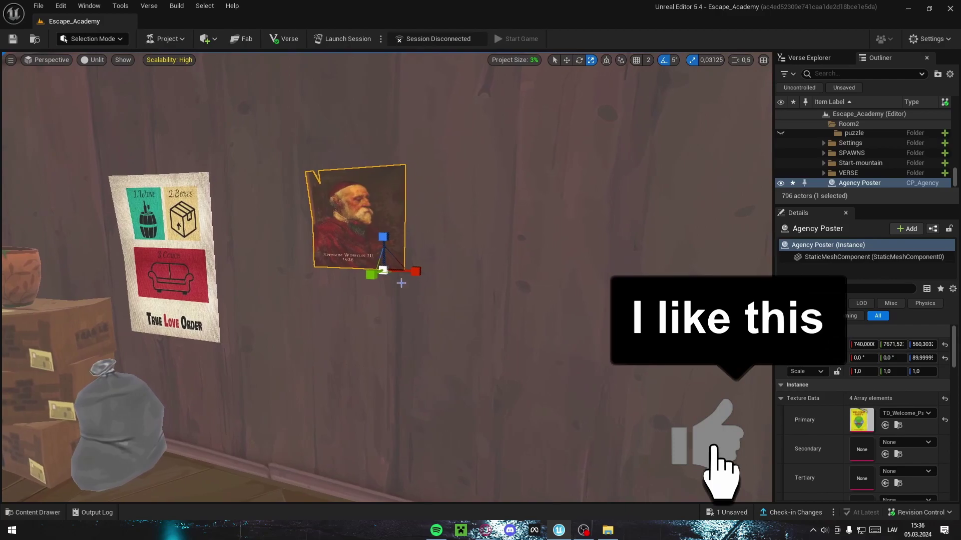
pyautogui.moveTo(382, 270); pyautogui.dragTo(454, 296)
pyautogui.moveTo(454, 296); pyautogui.dragTo(454, 296, button='right')
pyautogui.press('w')
pyautogui.moveTo(431, 318); pyautogui.dragTo(441, 416)
pyautogui.moveTo(441, 416); pyautogui.dragTo(441, 416, button='right')
pyautogui.press('f')
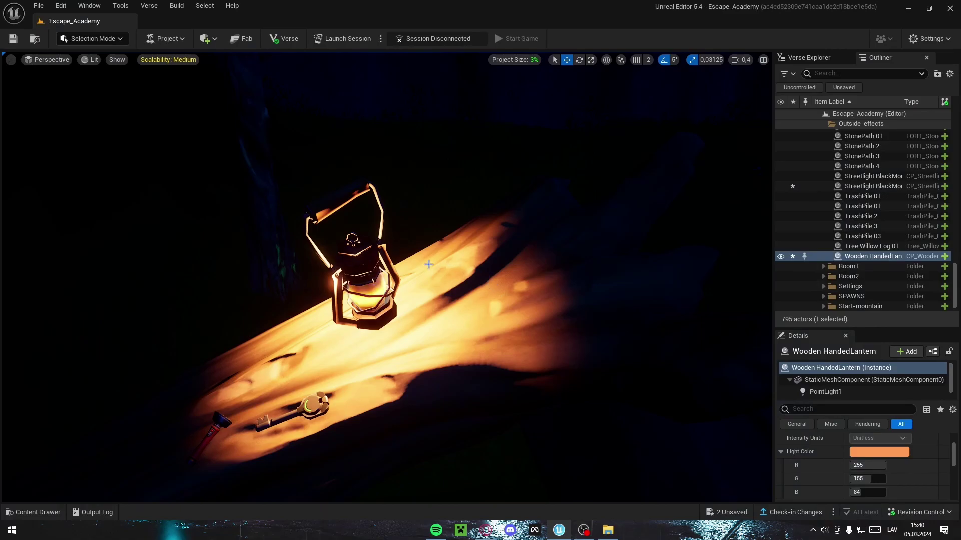
# Step: Select the wooden lantern's PointLight1 component and set all scalability groups to Low
pyautogui.moveTo(474, 306); pyautogui.dragTo(405, 287, button='right')
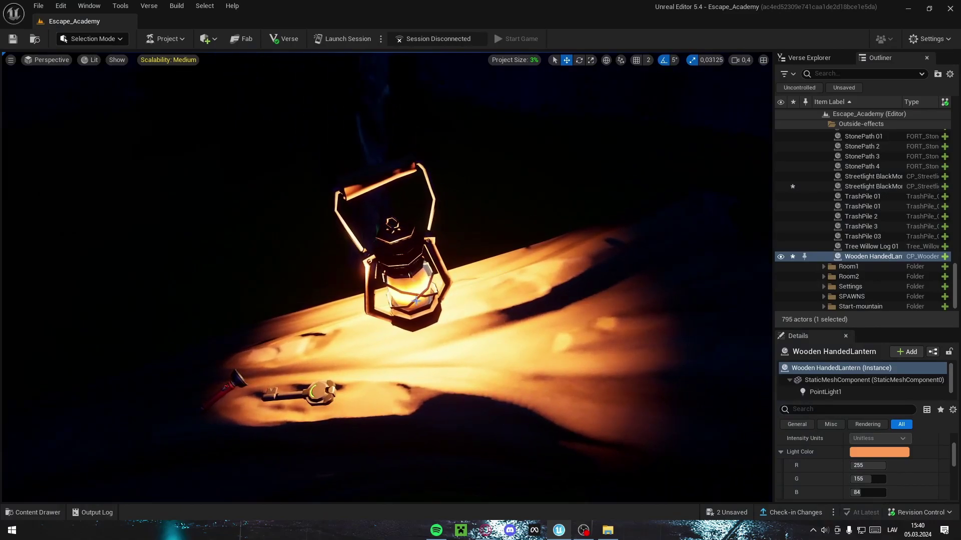
pyautogui.click(825, 391)
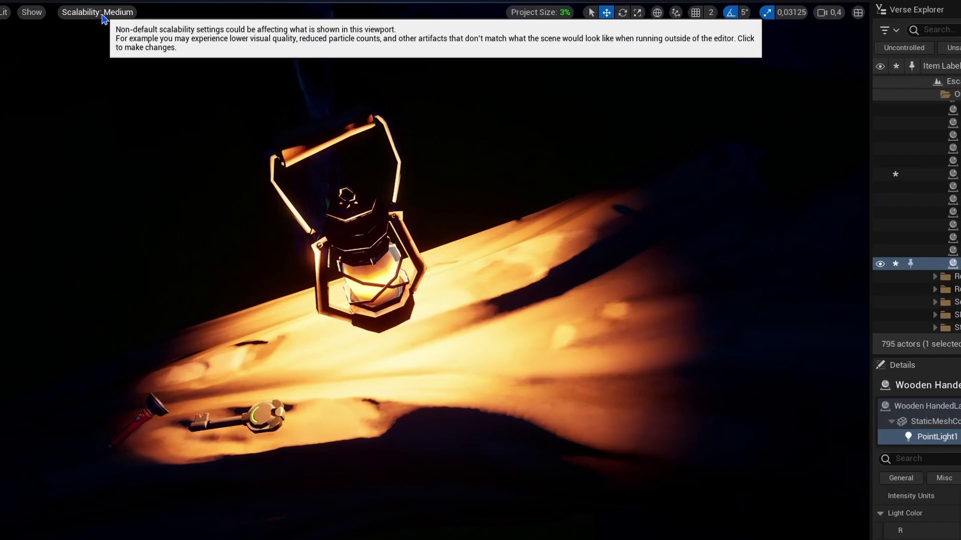
pyautogui.click(168, 60)
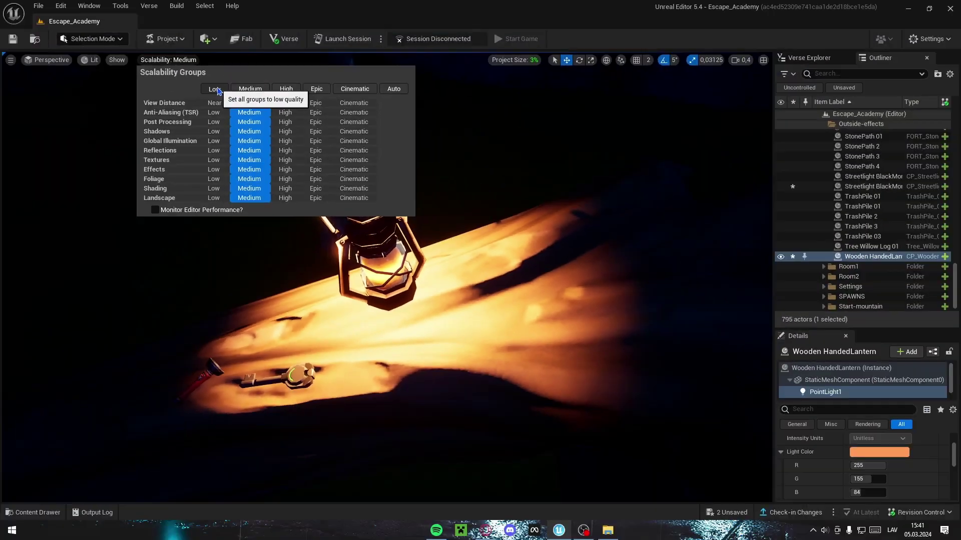
pyautogui.click(318, 157)
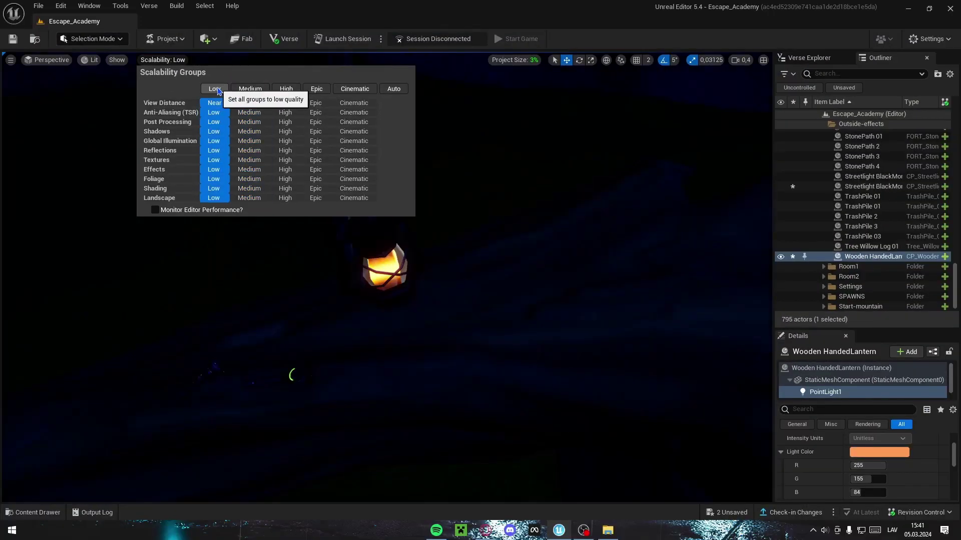
pyautogui.click(293, 374)
pyautogui.moveTo(368, 194)
pyautogui.mouseDown(button='right')
pyautogui.moveTo(469, 155)
pyautogui.moveTo(358, 189)
pyautogui.moveTo(369, 195)
pyautogui.mouseUp(button='right')
# Step: Review the available quality presets in the Scalability Groups settings
pyautogui.click(162, 60)
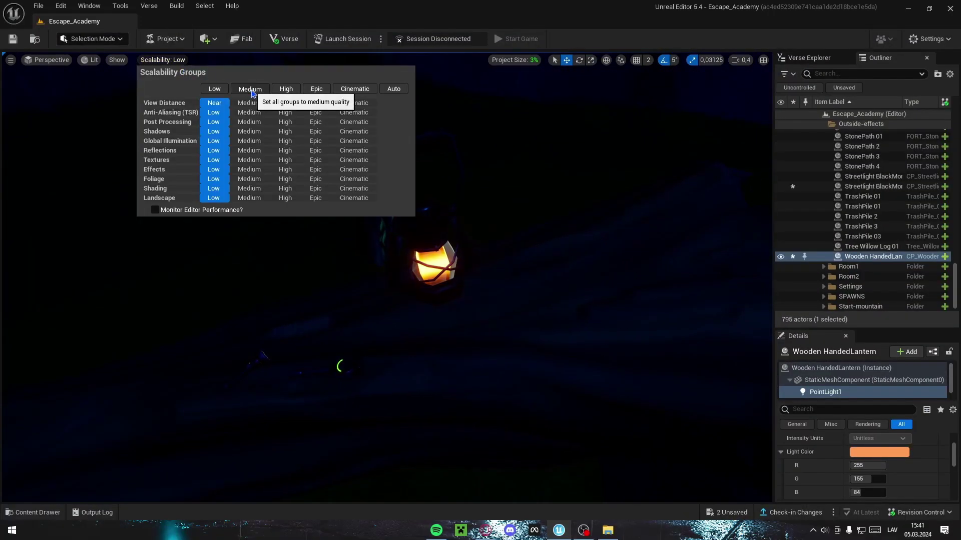
pyautogui.click(357, 167)
pyautogui.click(209, 40)
pyautogui.moveTo(230, 80)
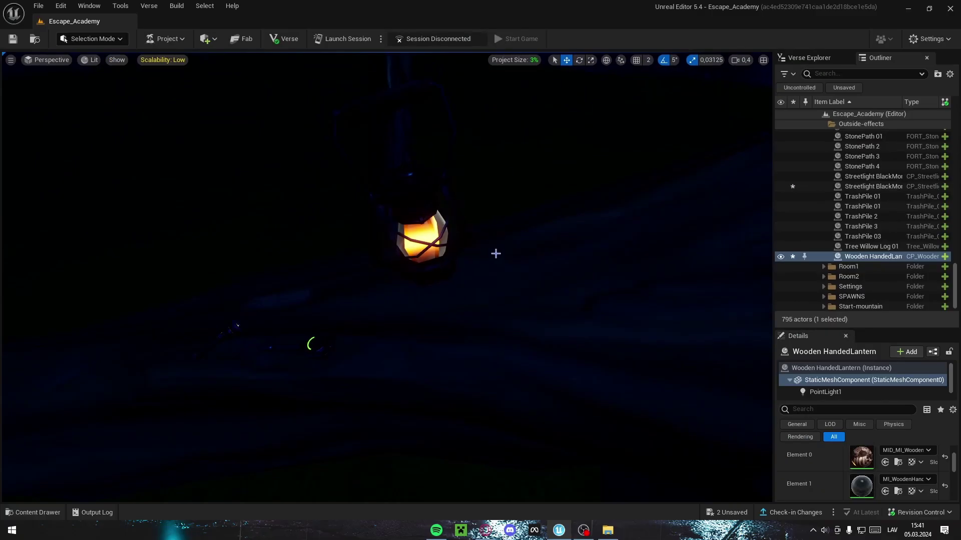
# Step: Toggle the visibility of PointLight in the LIGHTS folder and check the lantern's lighting
pyautogui.scroll(15, 827, 247)
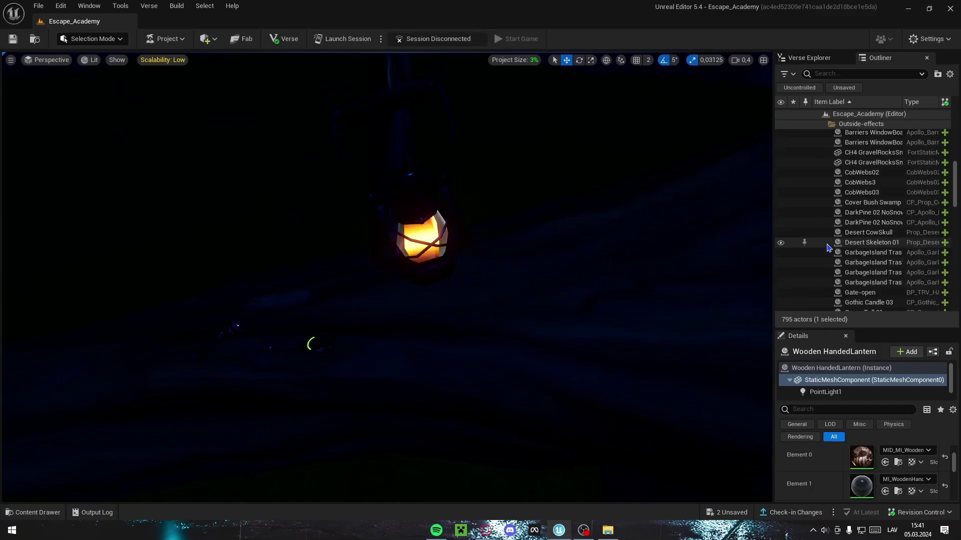
pyautogui.scroll(5, 827, 245)
pyautogui.click(780, 224)
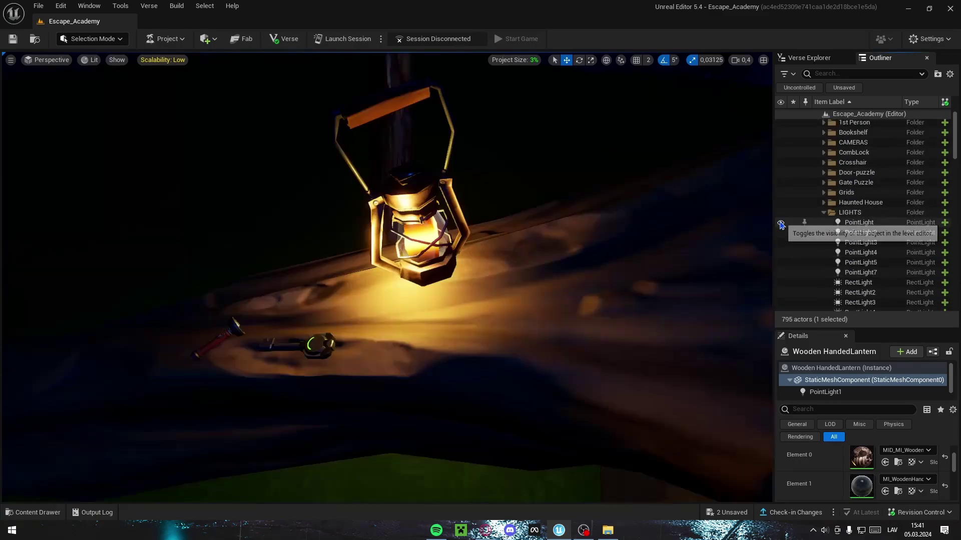
pyautogui.moveTo(504, 211); pyautogui.dragTo(443, 216, button='right')
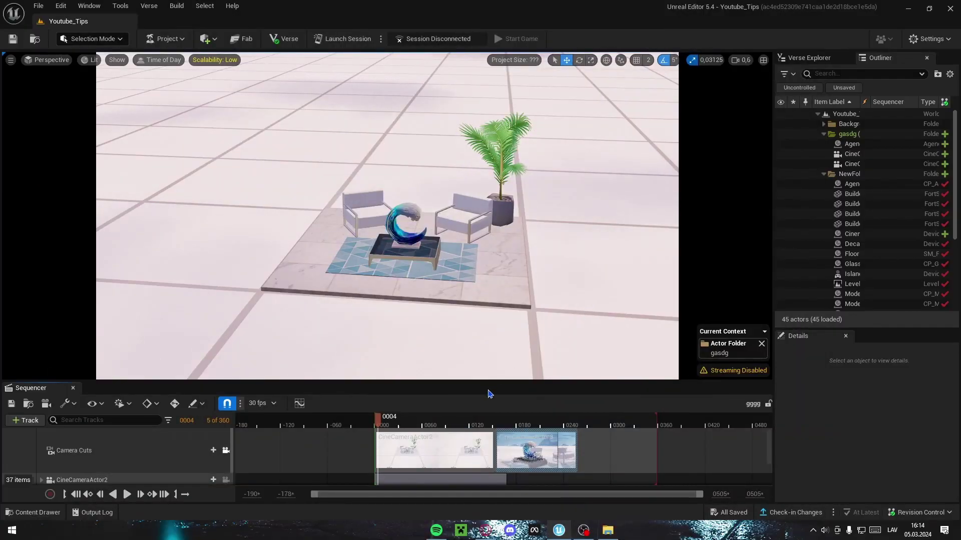
# Step: Enlarge the Sequencer area of the Youtube_Tips level to show both camera tracks
pyautogui.moveTo(479, 382); pyautogui.dragTo(479, 295)
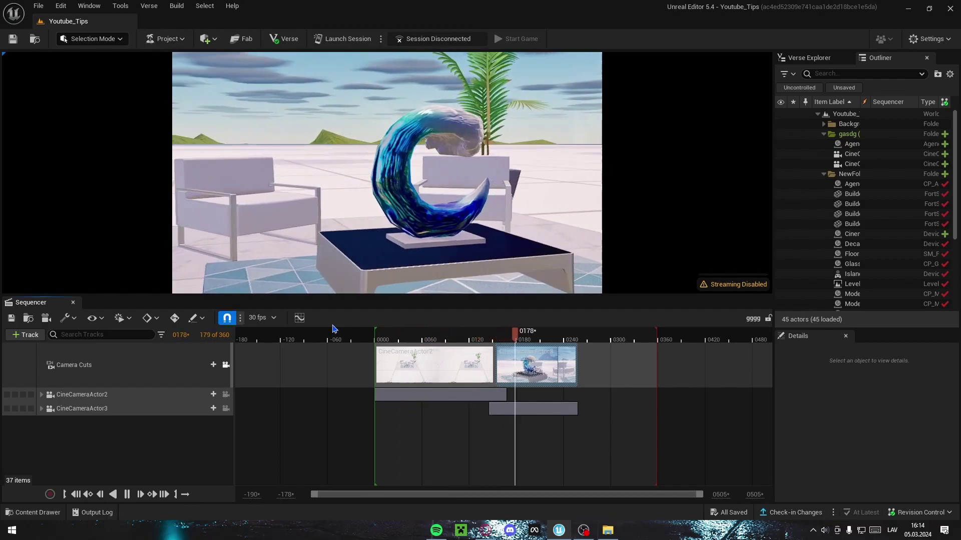
# Step: Move the playhead to frame 139, add a Fade track and place it below the CineCameraActor3 track
pyautogui.click(478, 336)
pyautogui.moveTo(493, 340); pyautogui.dragTo(491, 346)
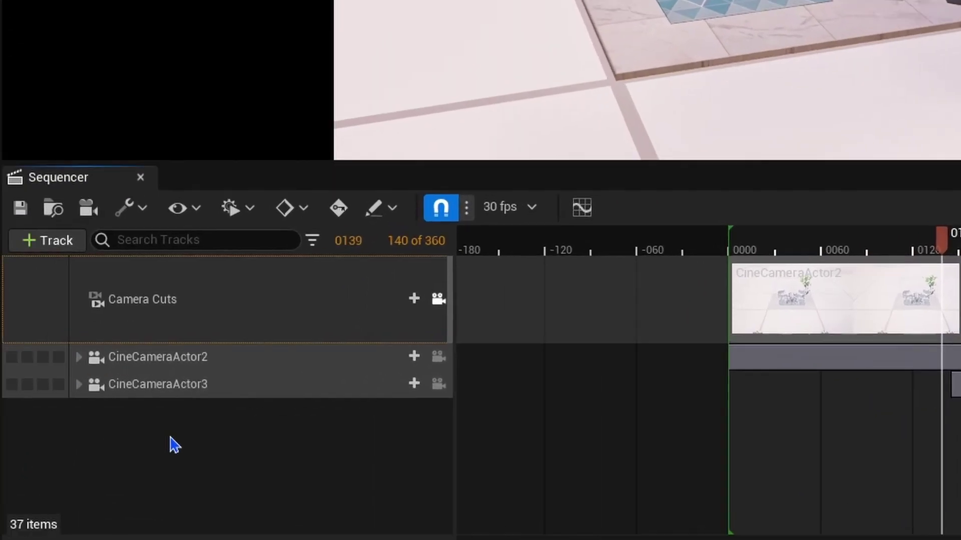
pyautogui.click(54, 243)
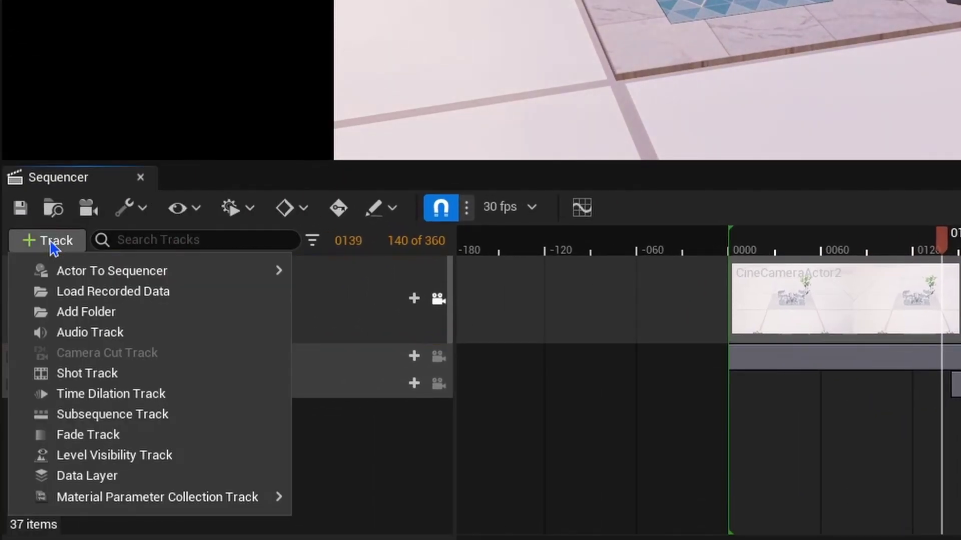
pyautogui.click(93, 436)
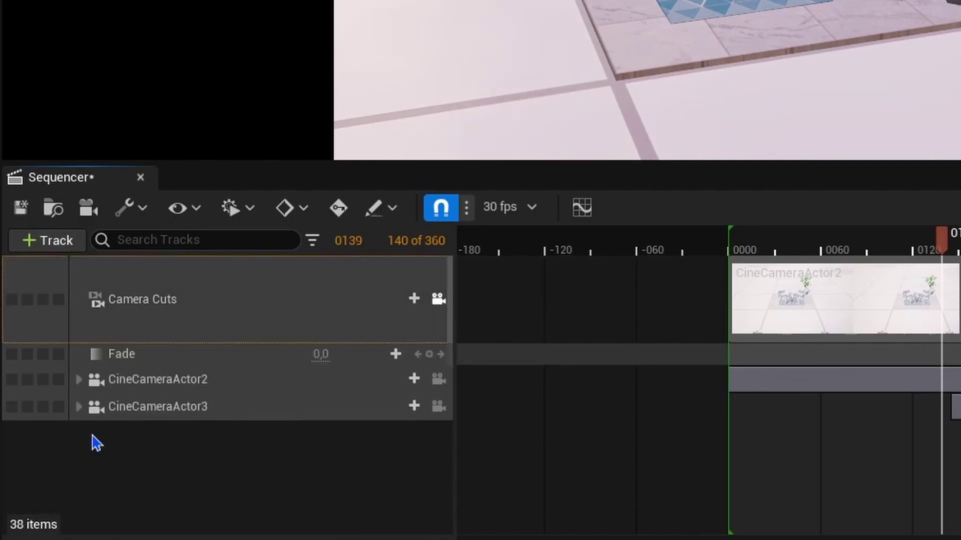
pyautogui.moveTo(150, 359); pyautogui.dragTo(157, 443)
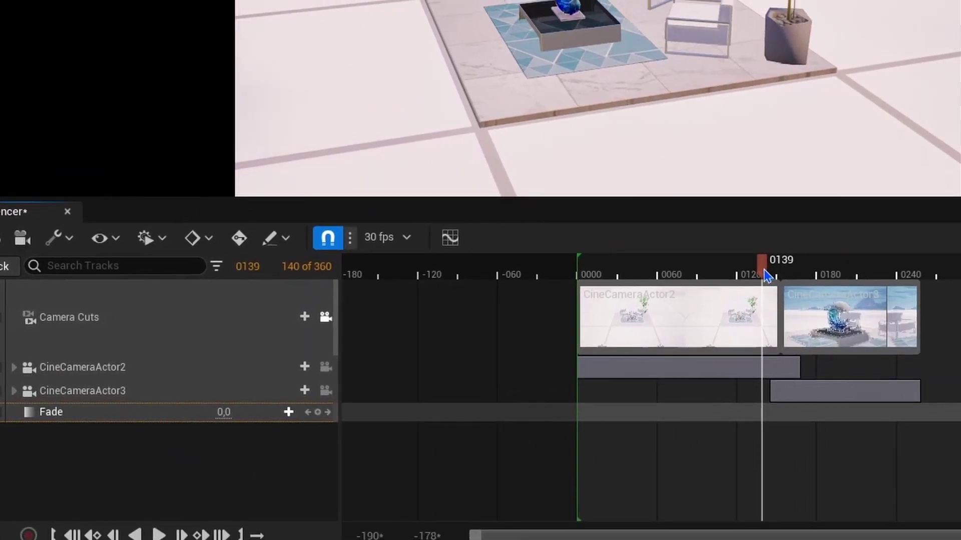
# Step: Add three keys on the Fade track around the camera cut, at frames 139, 153 and 165
pyautogui.moveTo(765, 275); pyautogui.dragTo(786, 275)
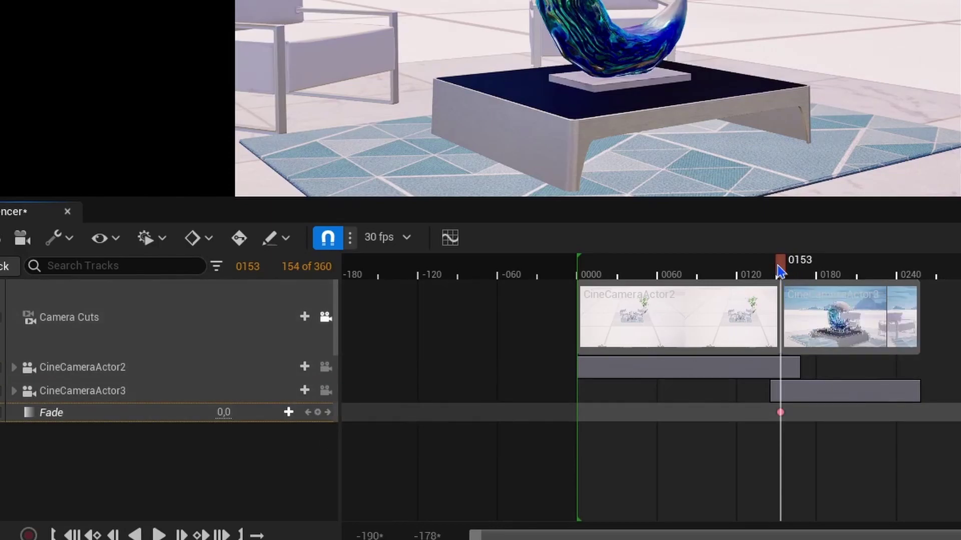
pyautogui.moveTo(783, 273)
pyautogui.mouseDown()
pyautogui.moveTo(762, 274)
pyautogui.moveTo(797, 273)
pyautogui.mouseUp()
pyautogui.click(317, 413)
pyautogui.click(317, 412)
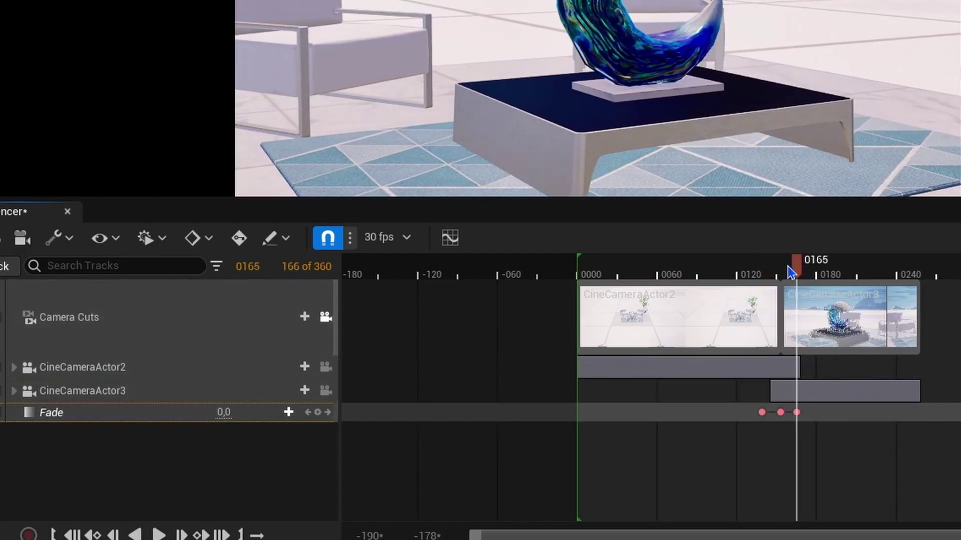
# Step: Spread the outer fade keys, moving the first to frame 138 and the last to about frame 169
pyautogui.keyDown('ctrl'); pyautogui.scroll(10, 802, 440); pyautogui.keyUp('ctrl')
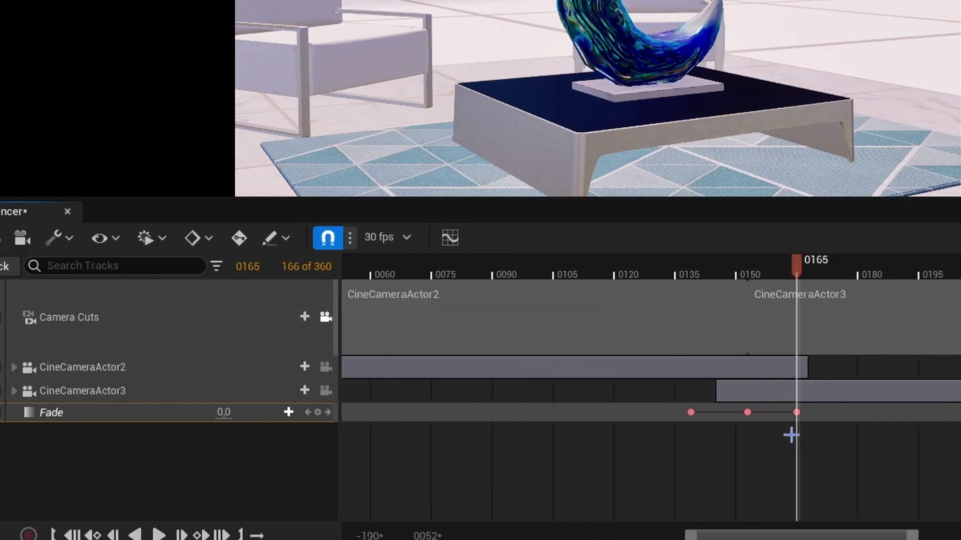
pyautogui.moveTo(796, 413); pyautogui.dragTo(812, 413)
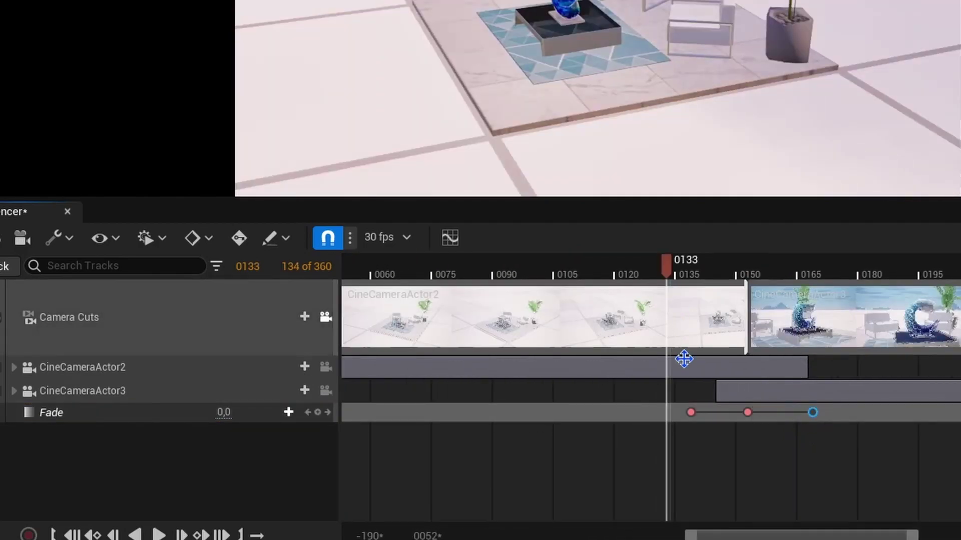
pyautogui.moveTo(690, 413); pyautogui.dragTo(675, 413)
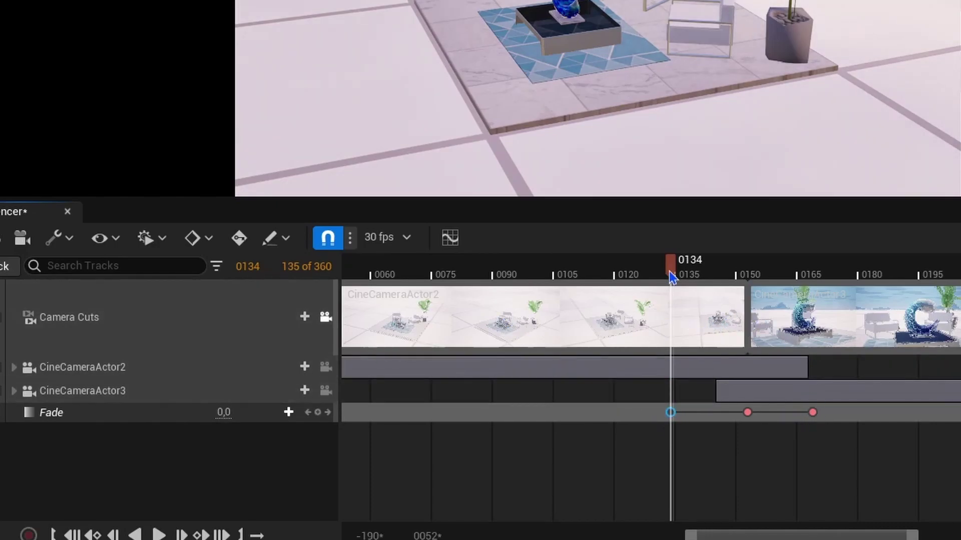
pyautogui.moveTo(672, 275); pyautogui.dragTo(562, 280)
pyautogui.moveTo(671, 413); pyautogui.dragTo(690, 416)
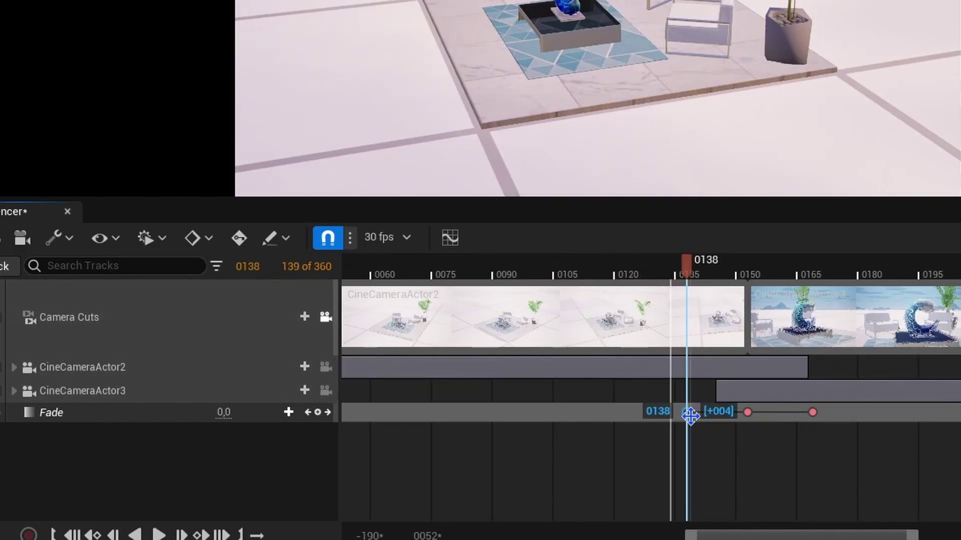
# Step: Set the middle fade key at frame 153 to a value of 1.0
pyautogui.click(747, 412)
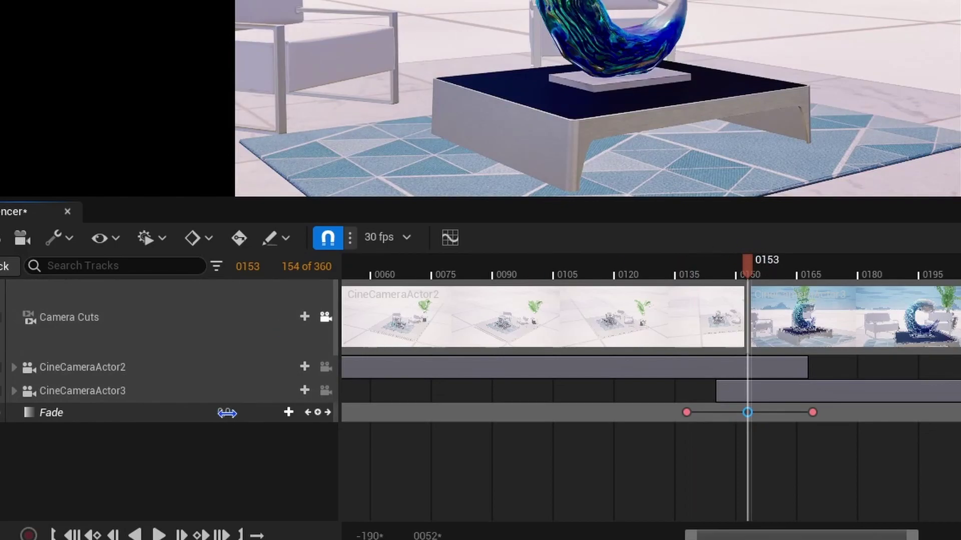
pyautogui.write('1')
pyautogui.press('Return')
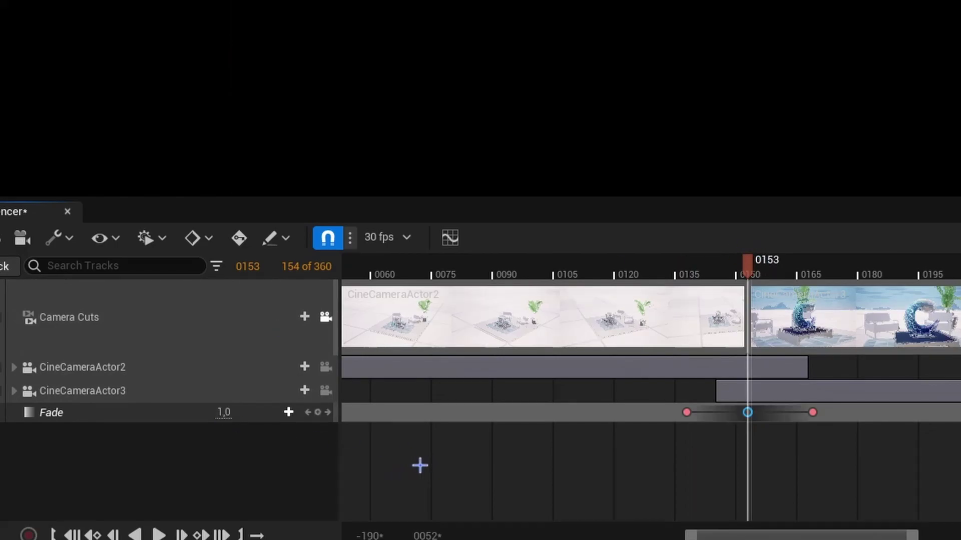
# Step: Lengthen the fade by moving the last key to frame 182 and the first key to about frame 120
pyautogui.click(689, 410)
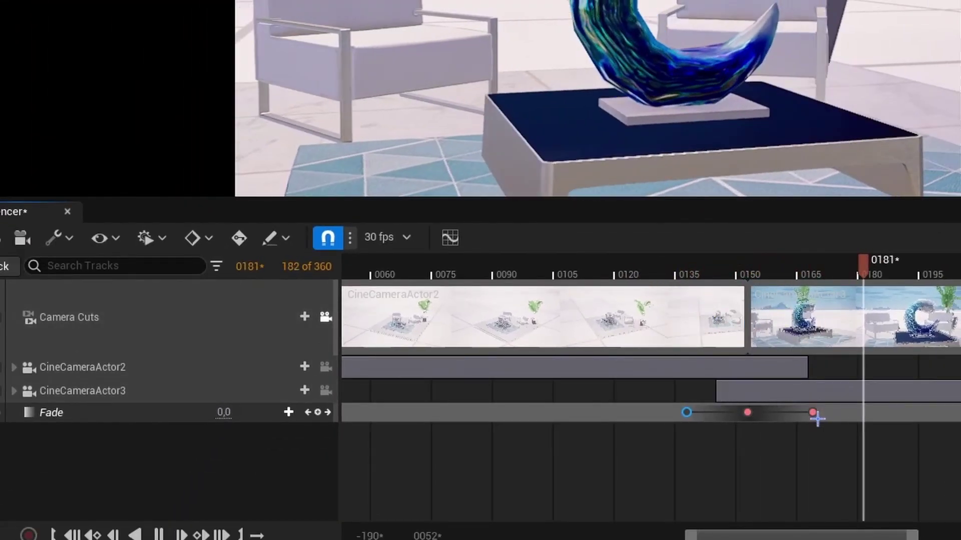
pyautogui.moveTo(814, 413); pyautogui.dragTo(859, 414)
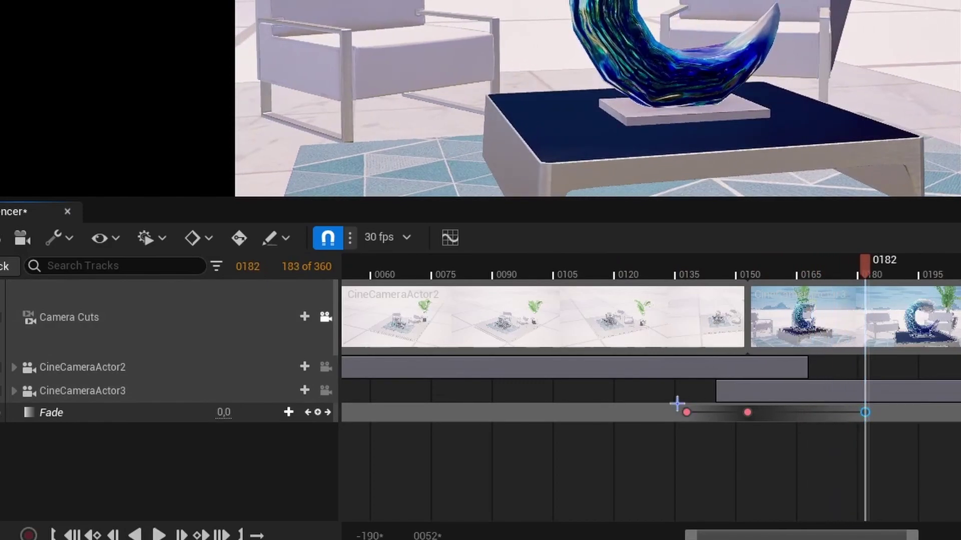
pyautogui.moveTo(685, 413); pyautogui.dragTo(680, 416)
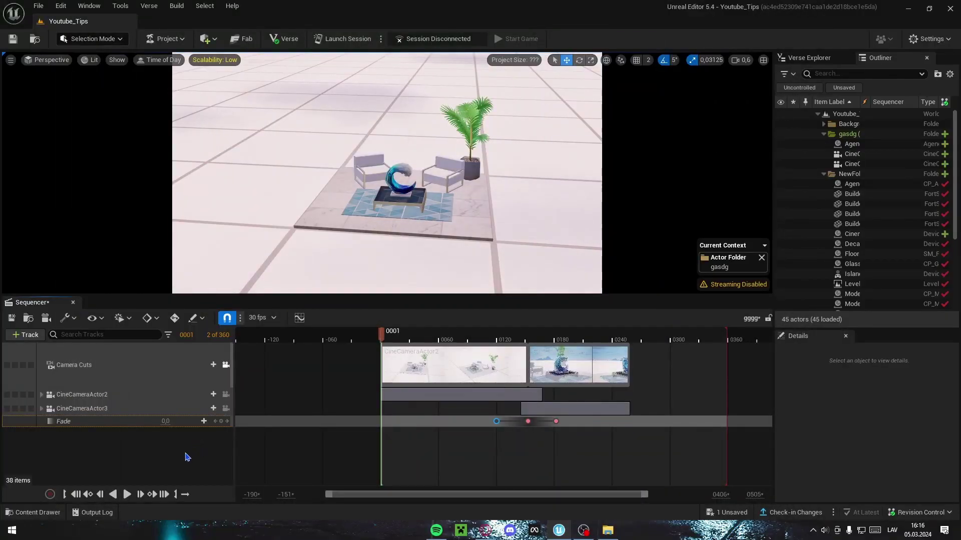
# Step: Return the playhead to frame 0 and enable Can Blend on the Camera Cuts track
pyautogui.moveTo(382, 334)
pyautogui.mouseDown()
pyautogui.moveTo(467, 335)
pyautogui.moveTo(379, 336)
pyautogui.mouseUp()
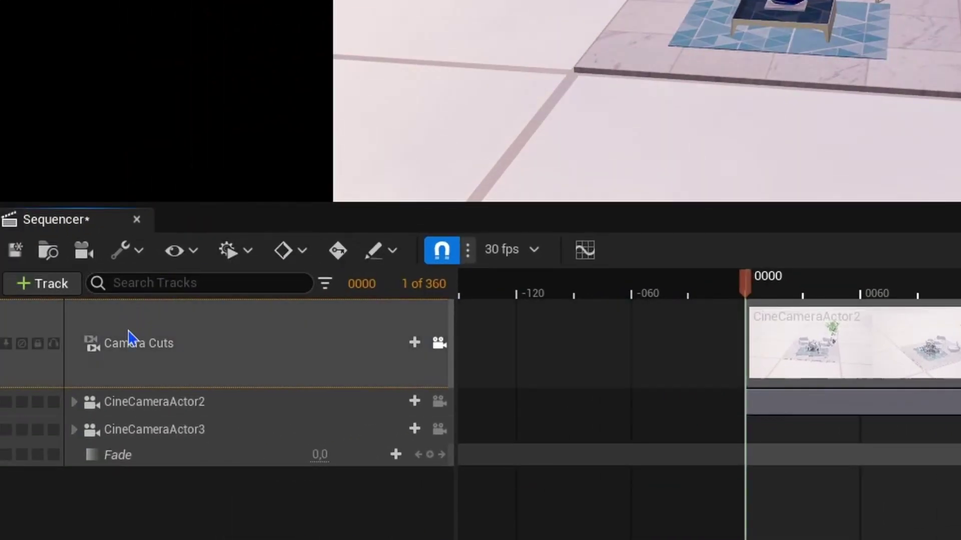
pyautogui.rightClick(193, 362)
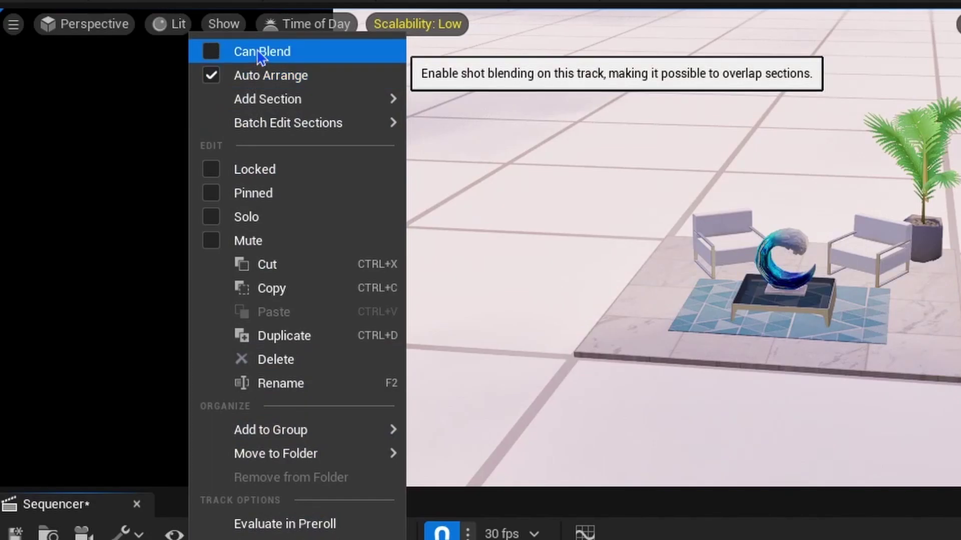
pyautogui.click(275, 51)
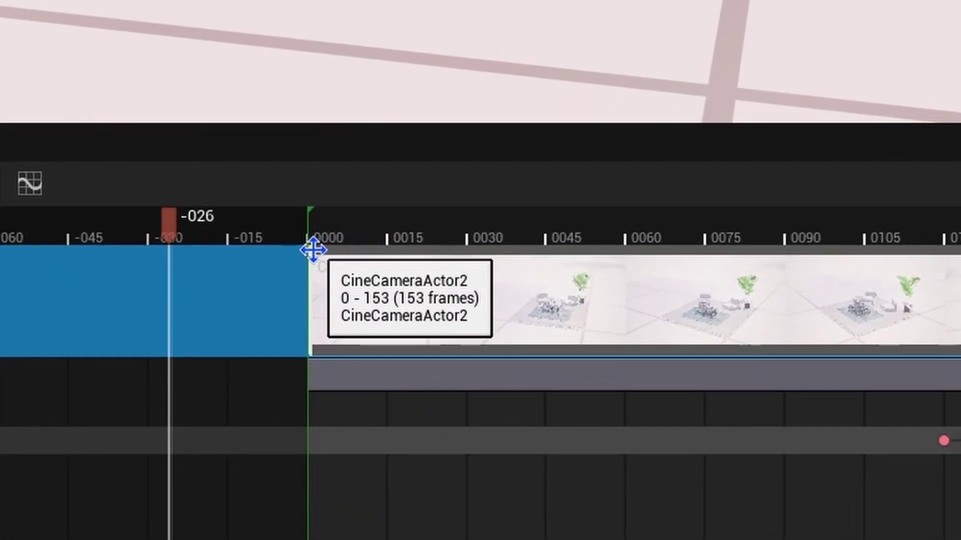
# Step: Add an ease-in of about 35 frames to the start of the CineCameraActor2 camera cut and preview the blend
pyautogui.moveTo(308, 248); pyautogui.dragTo(391, 257)
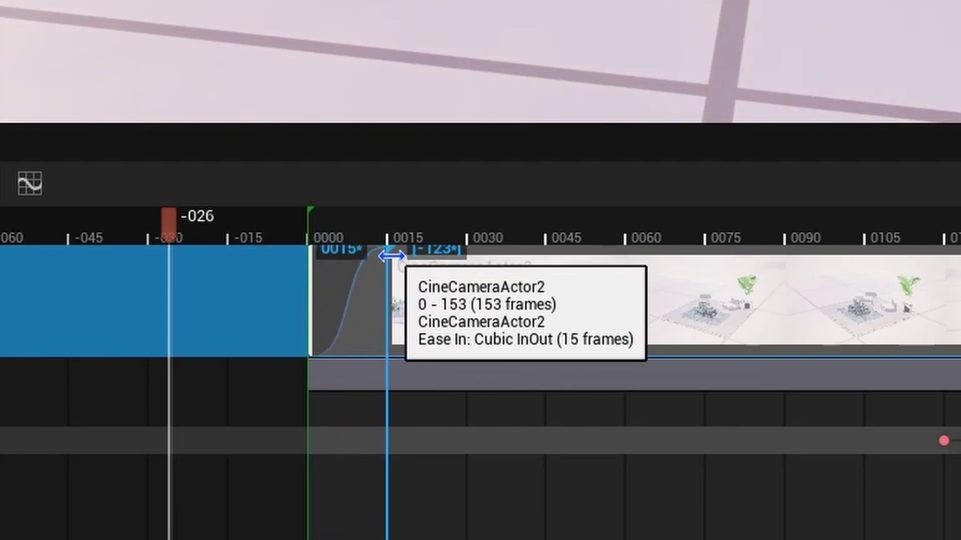
pyautogui.moveTo(472, 258); pyautogui.dragTo(494, 257)
pyautogui.moveTo(305, 224); pyautogui.dragTo(375, 226)
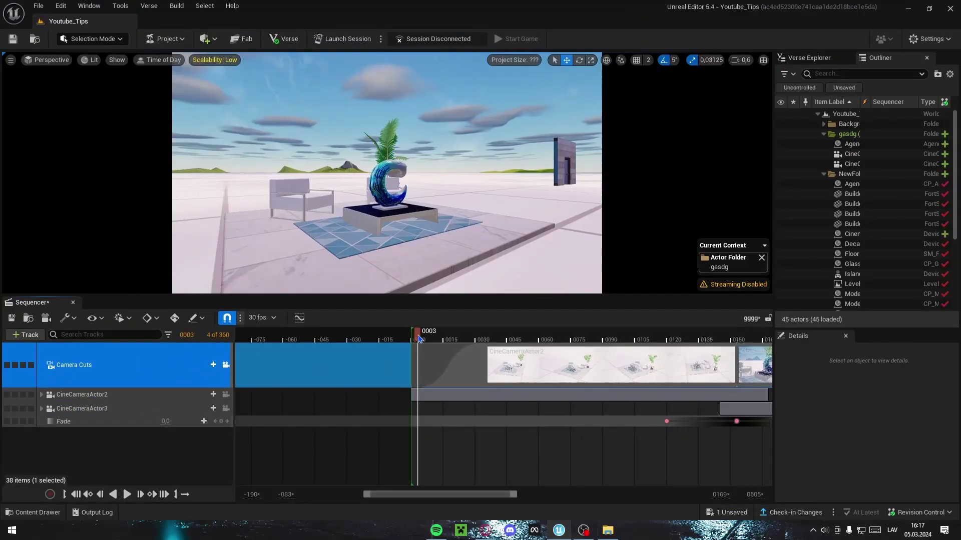
pyautogui.moveTo(441, 339); pyautogui.dragTo(698, 357)
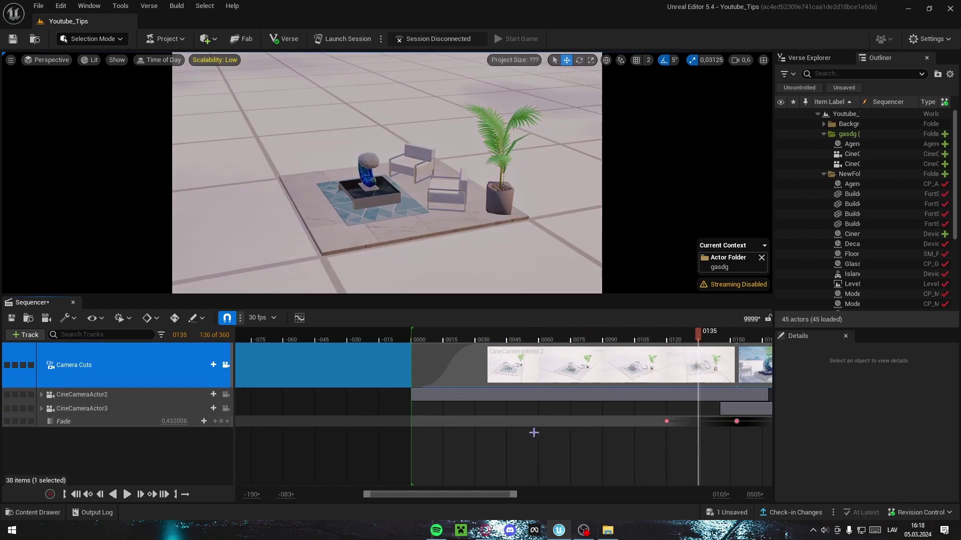
# Step: Add an ease-out of about 17 frames to the end of the CineCameraActor3 camera cut
pyautogui.moveTo(486, 495); pyautogui.dragTo(584, 495)
pyautogui.moveTo(550, 340); pyautogui.dragTo(560, 341)
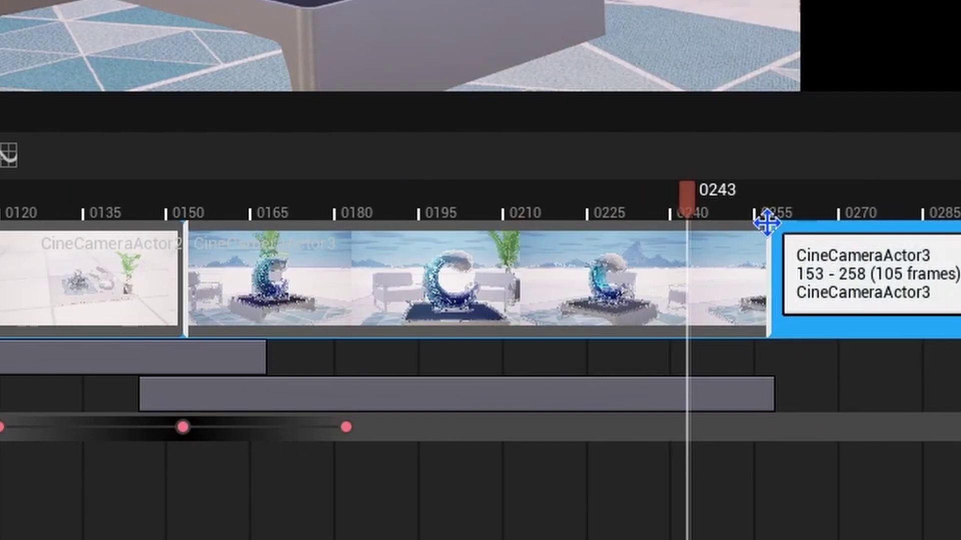
pyautogui.keyDown('ctrl'); pyautogui.scroll(2, 770, 239); pyautogui.keyUp('ctrl')
pyautogui.keyDown('ctrl'); pyautogui.scroll(2, 770, 239); pyautogui.keyUp('ctrl')
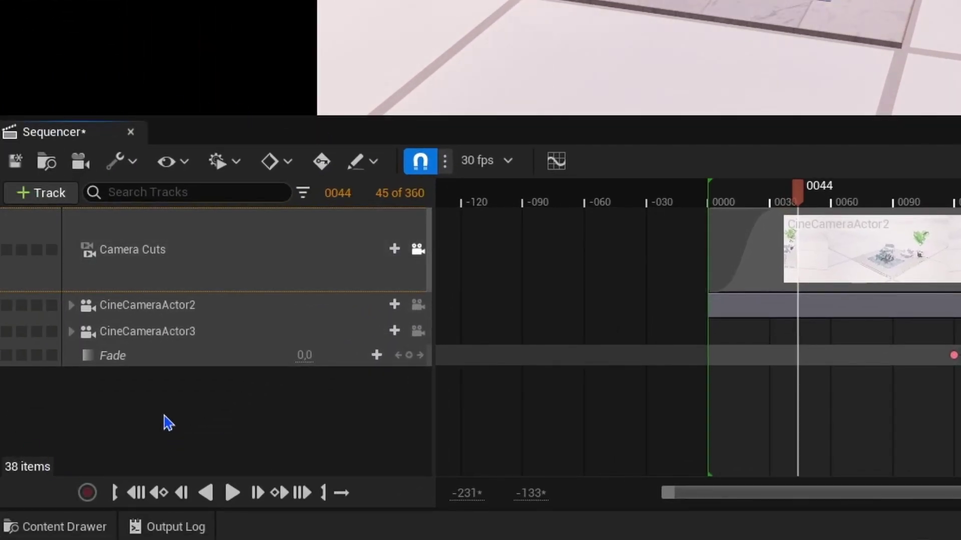
# Step: Add an Audio track, switch to the audio clock source, and place the track below Fade
pyautogui.rightClick(167, 418)
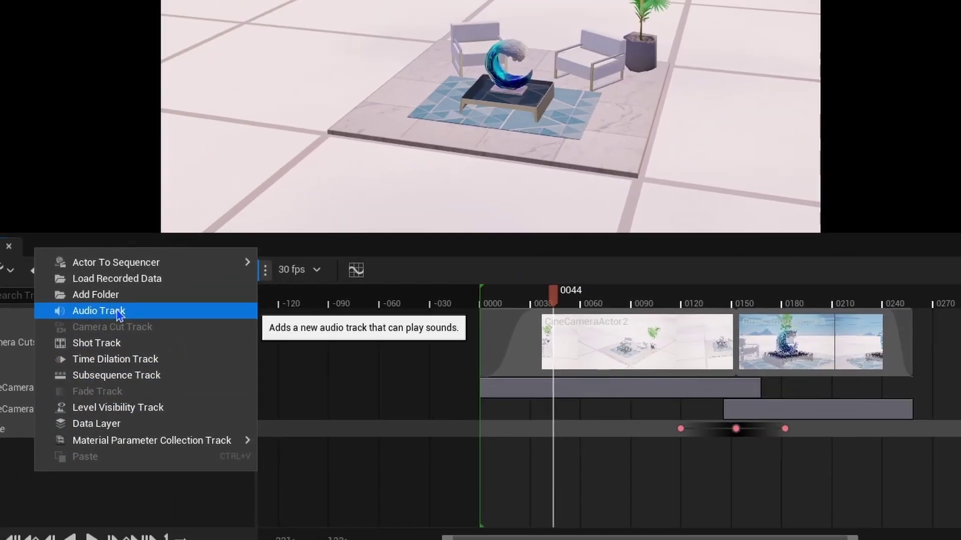
pyautogui.click(261, 211)
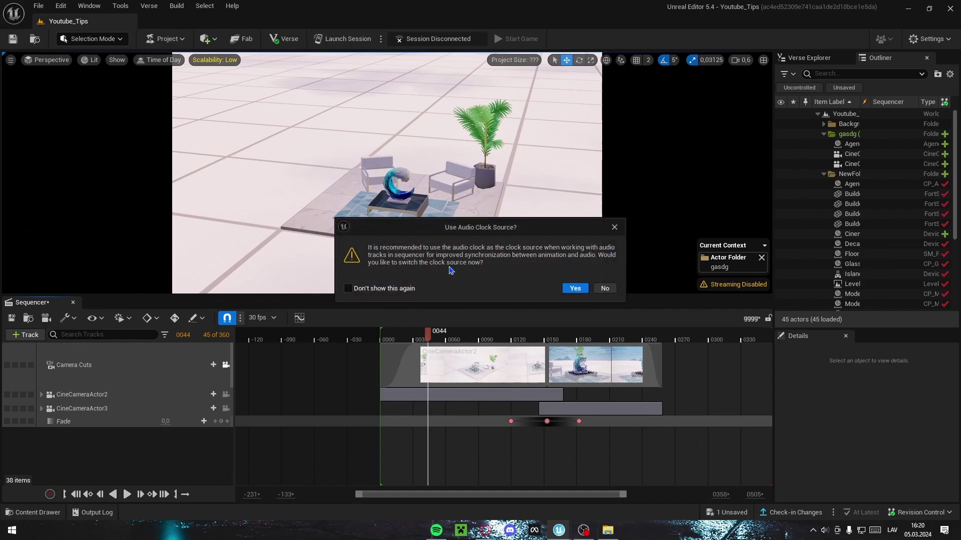
pyautogui.click(574, 290)
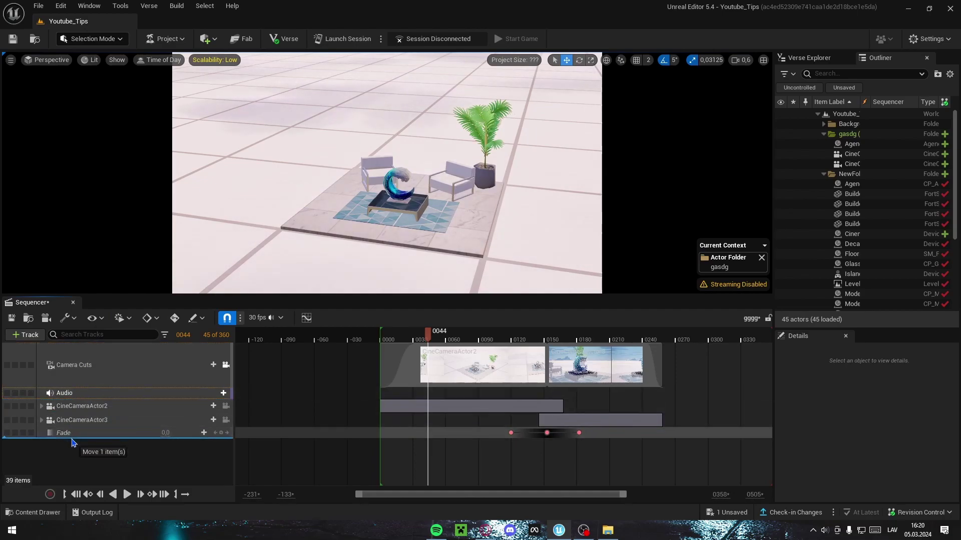
pyautogui.moveTo(71, 443); pyautogui.dragTo(72, 441)
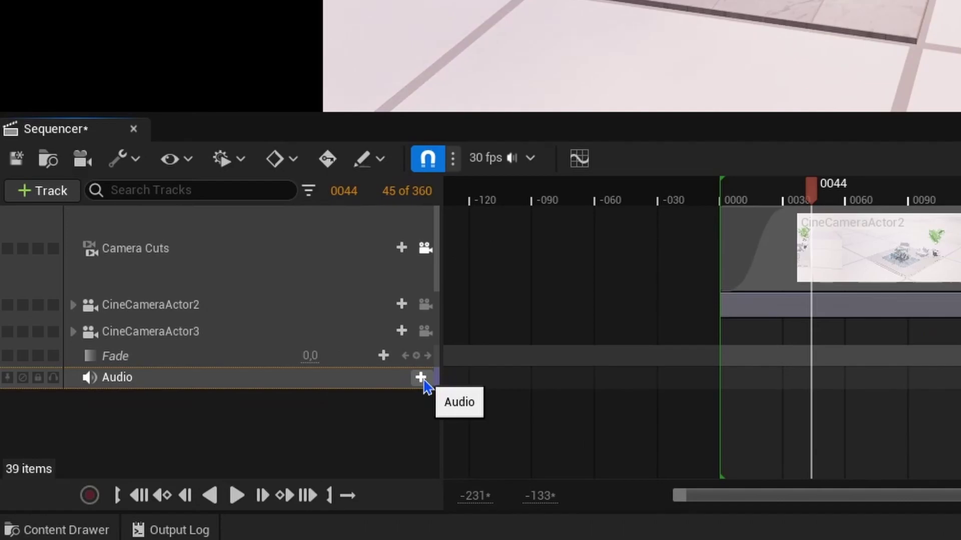
# Step: Add Amb Church Lava Loop Cue to the Audio track and stretch its section from frame 0 to the end of the camera shots
pyautogui.click(421, 378)
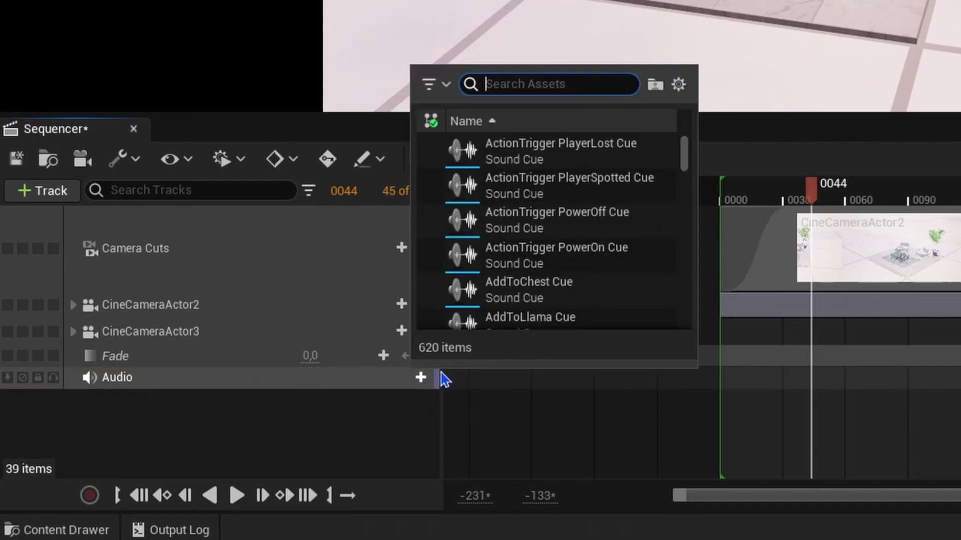
pyautogui.scroll(-7, 562, 253)
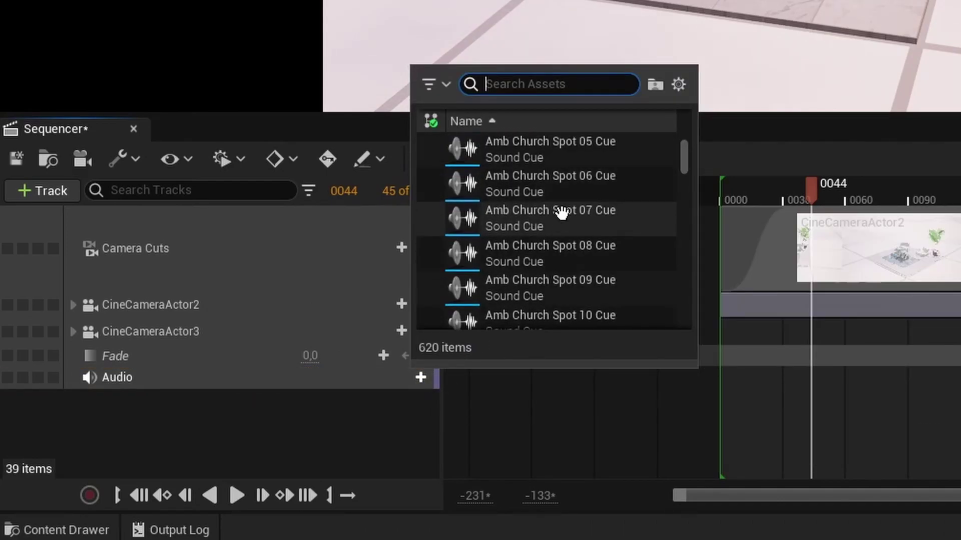
pyautogui.scroll(-3, 562, 213)
pyautogui.scroll(10, 562, 213)
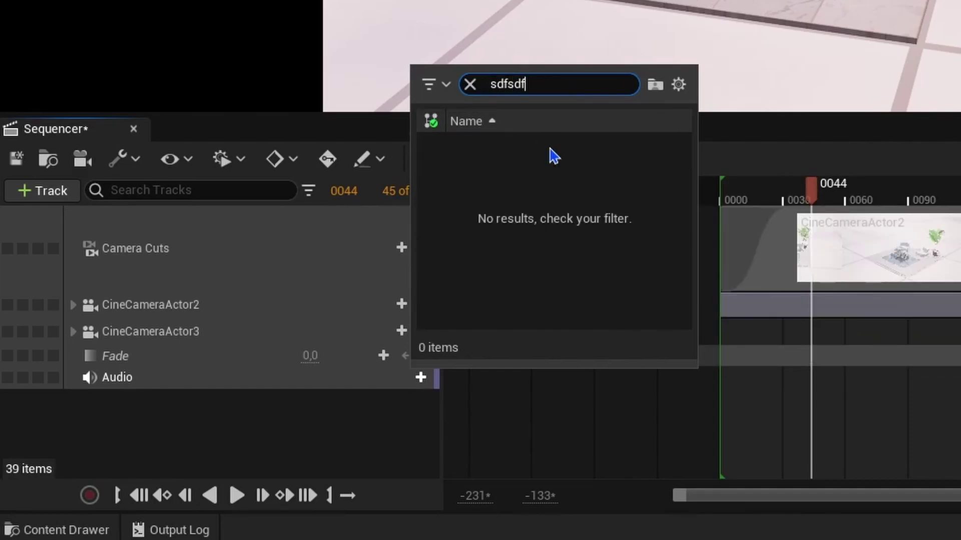
pyautogui.scroll(-1, 594, 189)
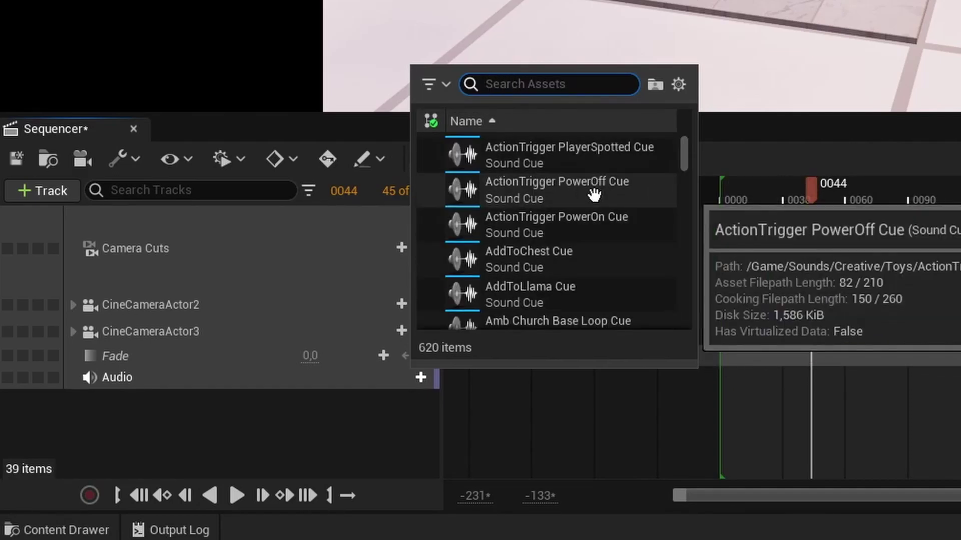
pyautogui.scroll(-3, 590, 278)
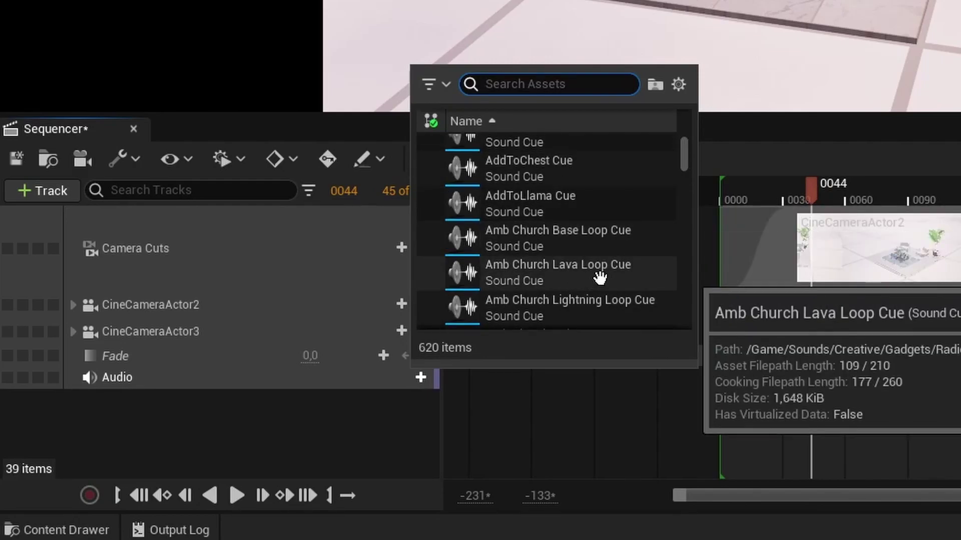
pyautogui.click(600, 277)
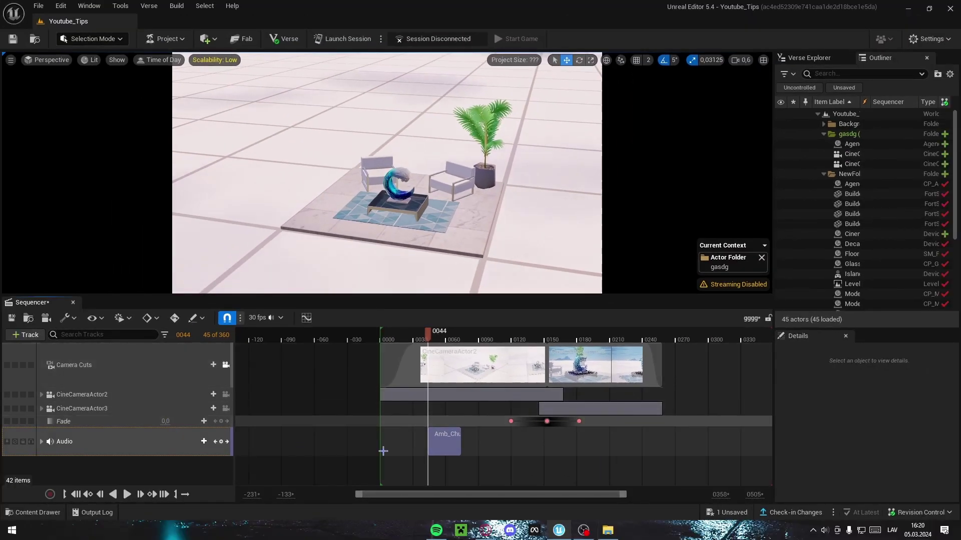
pyautogui.moveTo(460, 444); pyautogui.dragTo(487, 443)
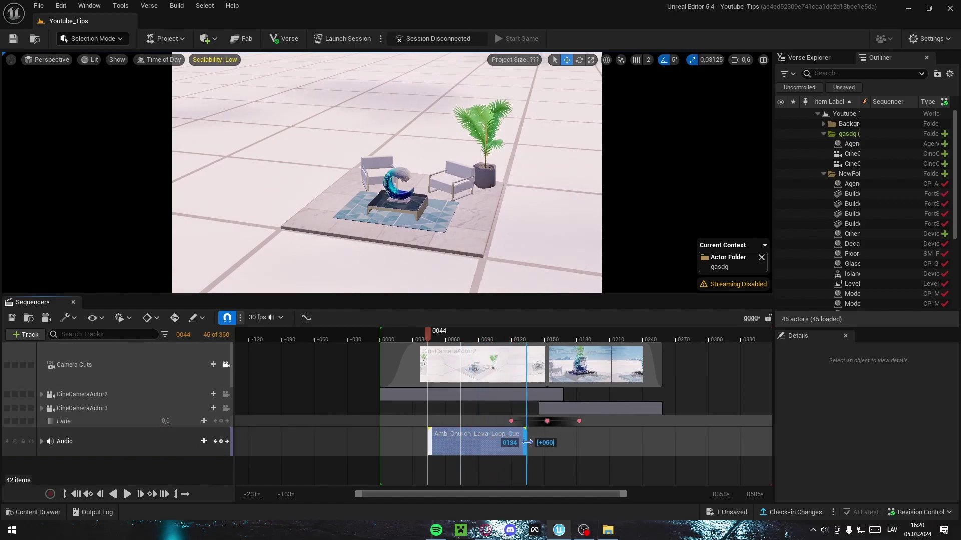
pyautogui.moveTo(644, 446); pyautogui.dragTo(642, 445)
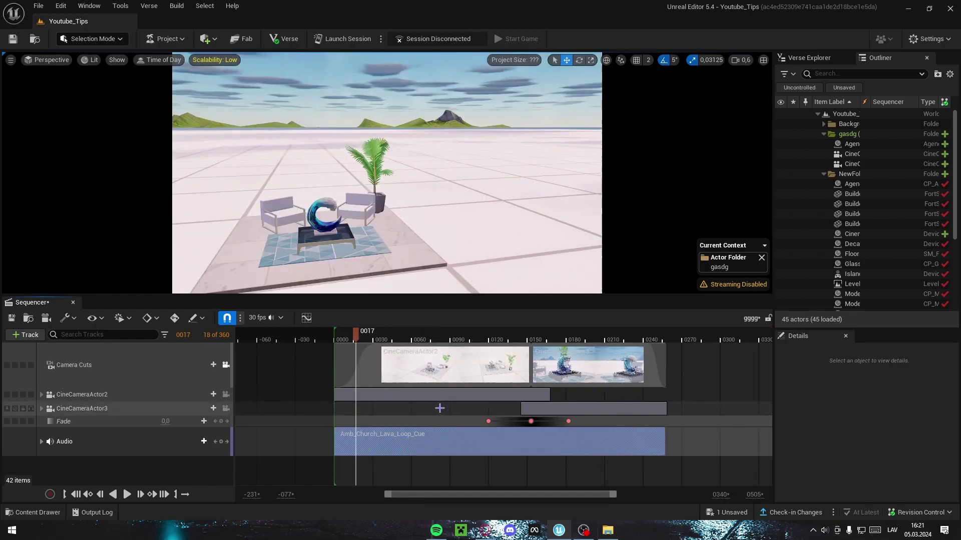
# Step: Add an ease-in of about 47 frames and an ease-out of about 60 frames to the audio section and play from frame 0
pyautogui.moveTo(338, 430)
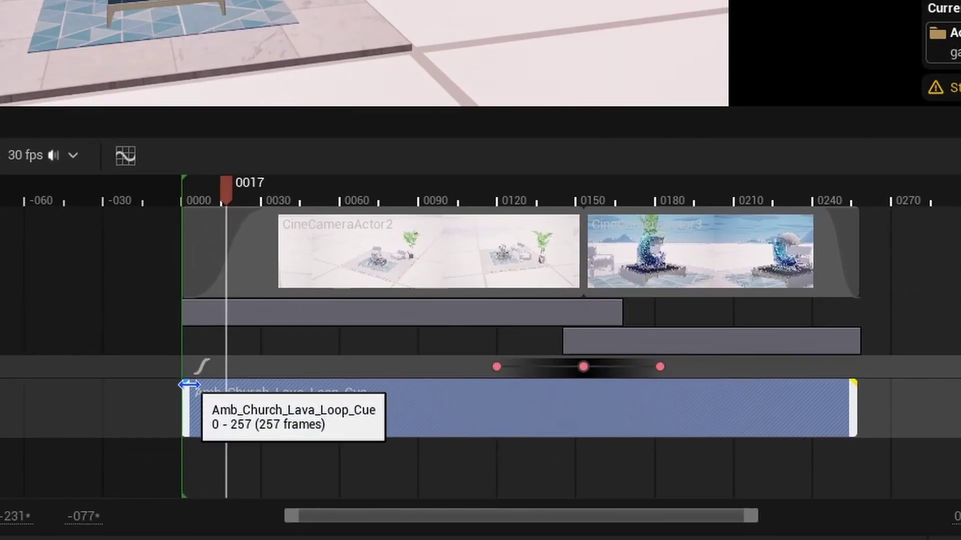
pyautogui.moveTo(192, 384); pyautogui.dragTo(316, 401)
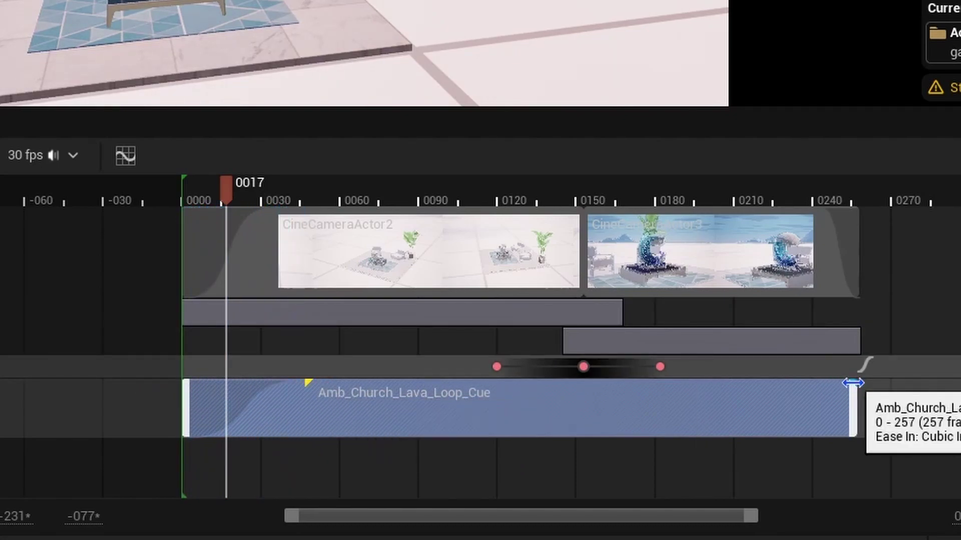
pyautogui.moveTo(855, 383); pyautogui.dragTo(697, 383)
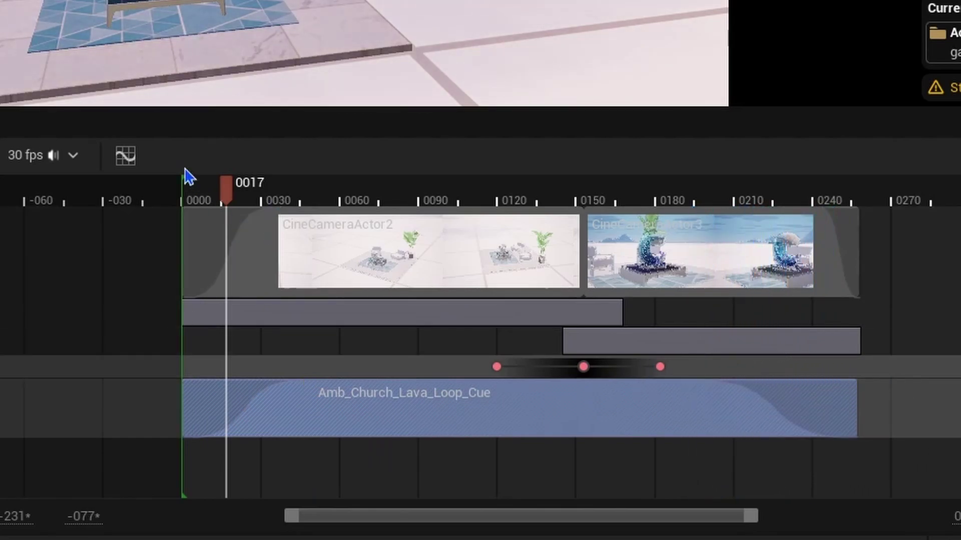
pyautogui.click(210, 201)
pyautogui.moveTo(210, 201); pyautogui.dragTo(184, 202)
pyautogui.press('space')
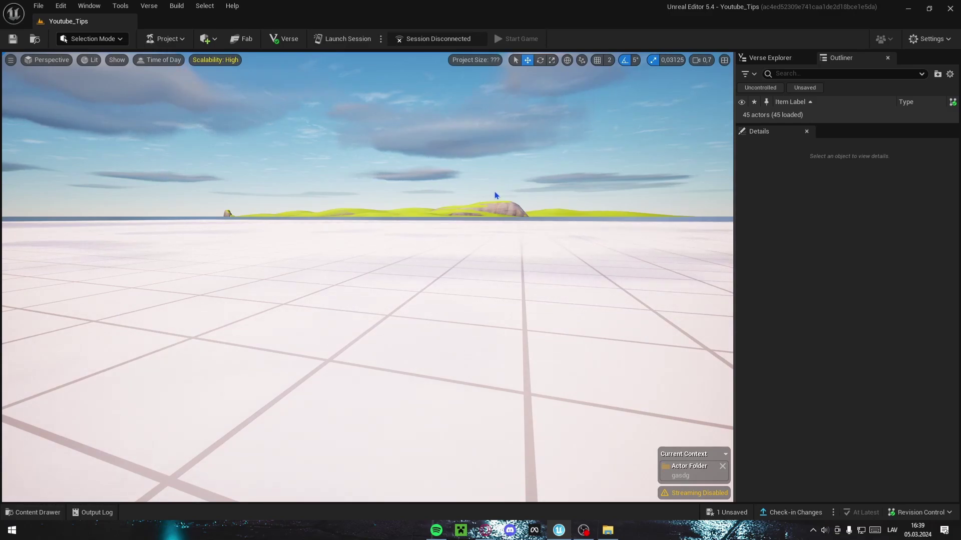
# Step: Find the Day Sequence Device by searching for "sky dev", place it on the floor, and switch off game view to reveal it
pyautogui.click(214, 40)
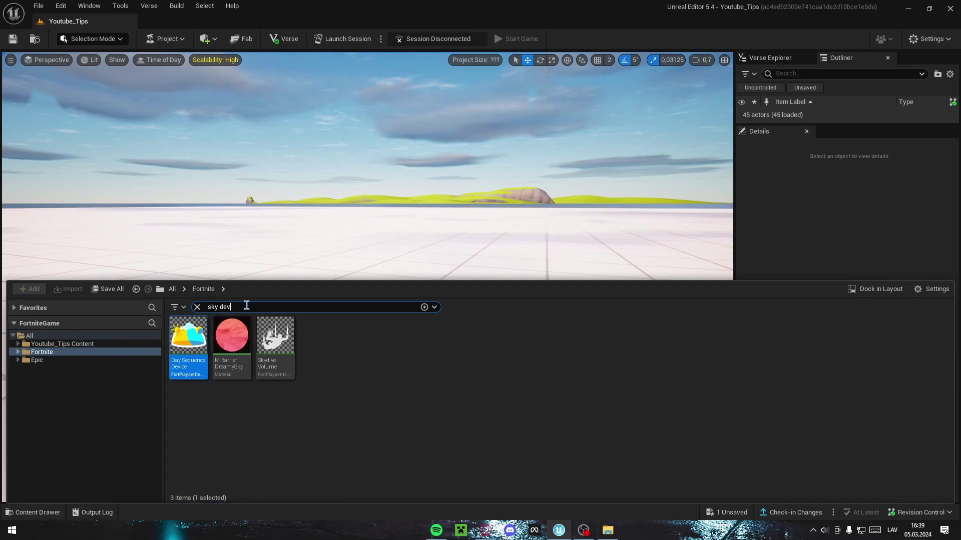
pyautogui.moveTo(189, 346); pyautogui.dragTo(274, 277)
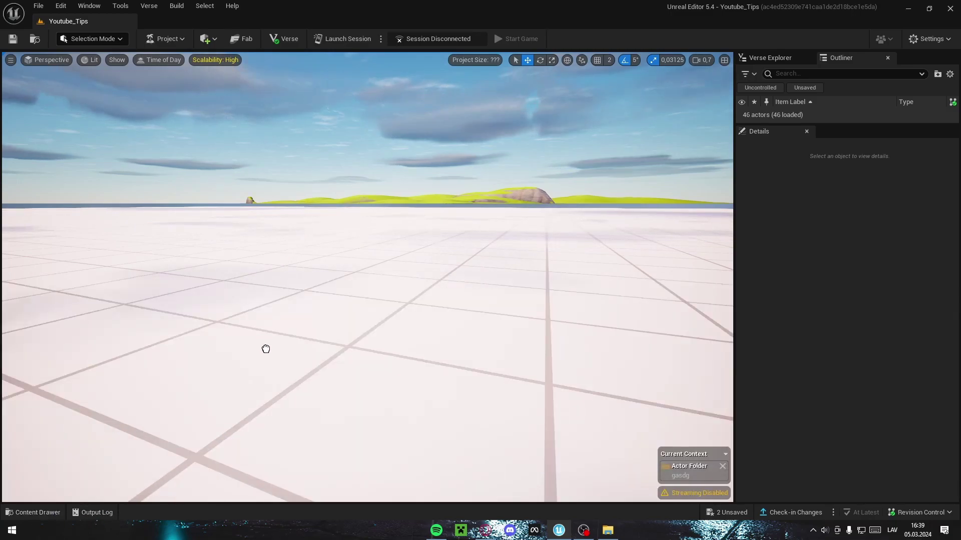
pyautogui.moveTo(266, 349); pyautogui.dragTo(267, 350)
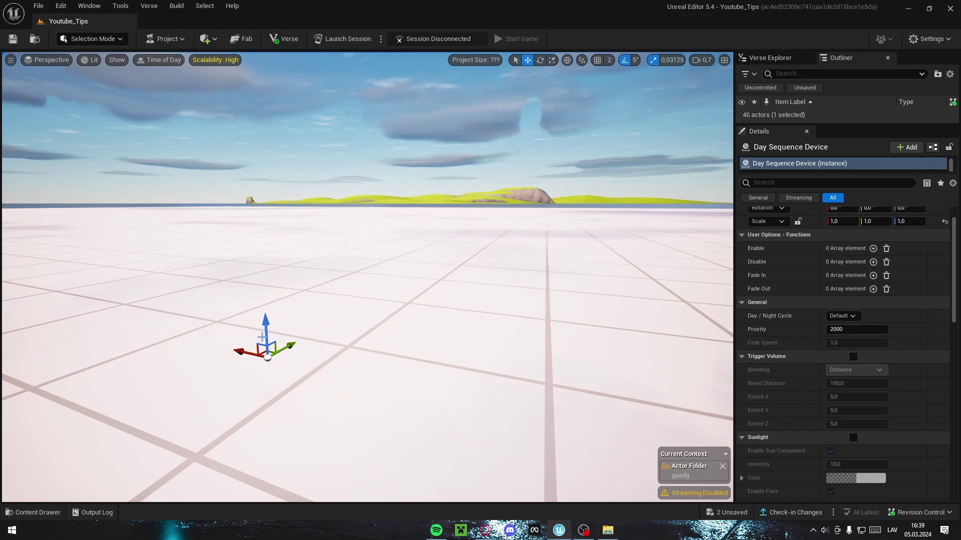
pyautogui.press('g')
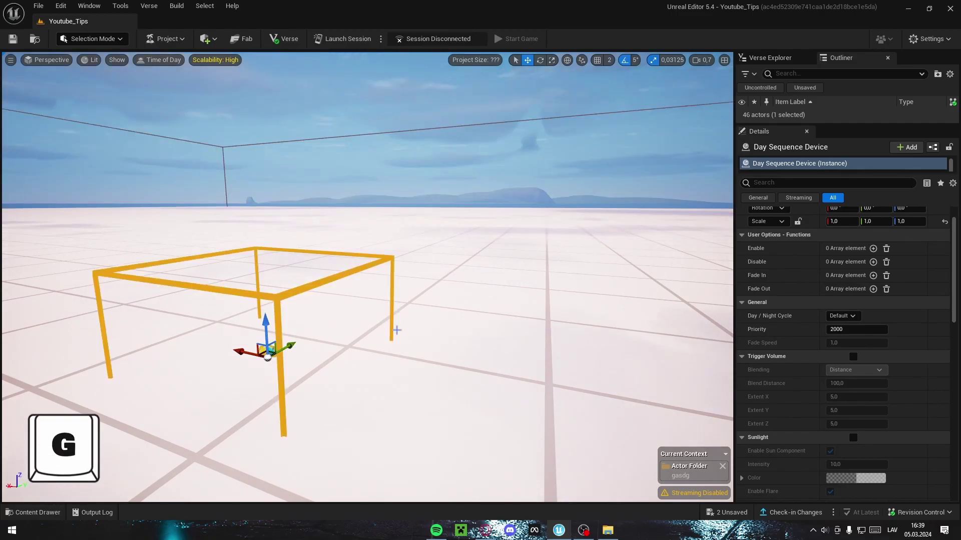
pyautogui.moveTo(397, 330); pyautogui.dragTo(471, 331, button='right')
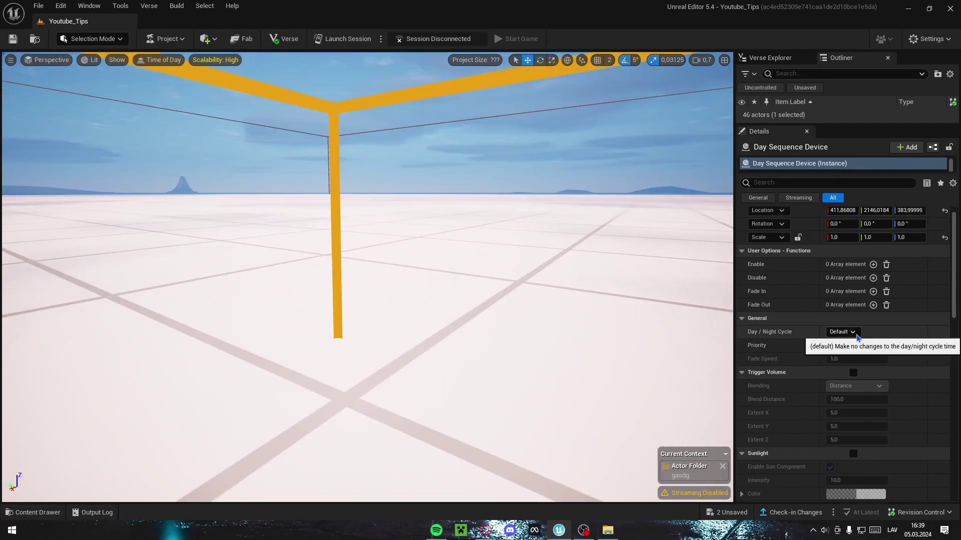
# Step: Enable the Sunlight settings of the Day Sequence Device and set the sunlight color to pink, sRGB hex FF71C3FF
pyautogui.scroll(-2, 779, 336)
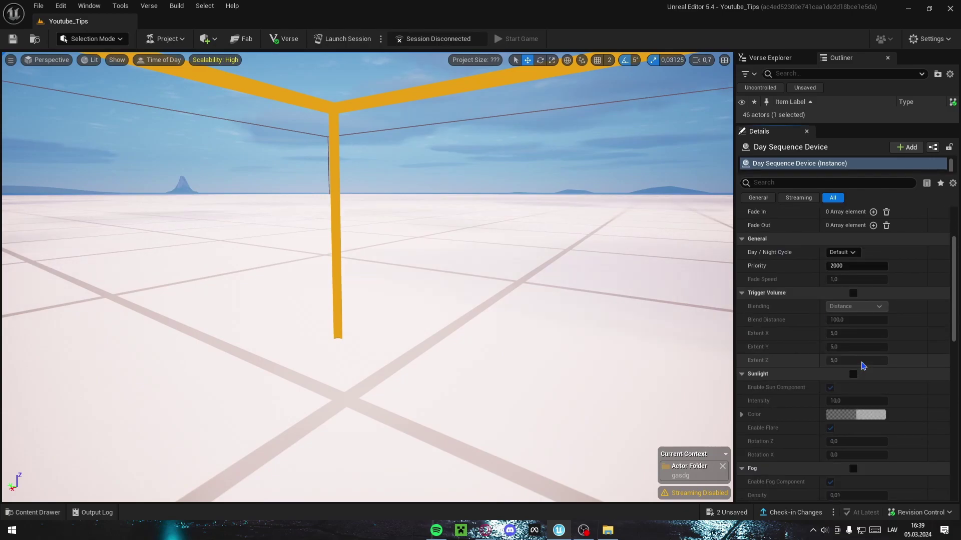
pyautogui.click(853, 375)
pyautogui.scroll(-1, 830, 371)
pyautogui.click(853, 382)
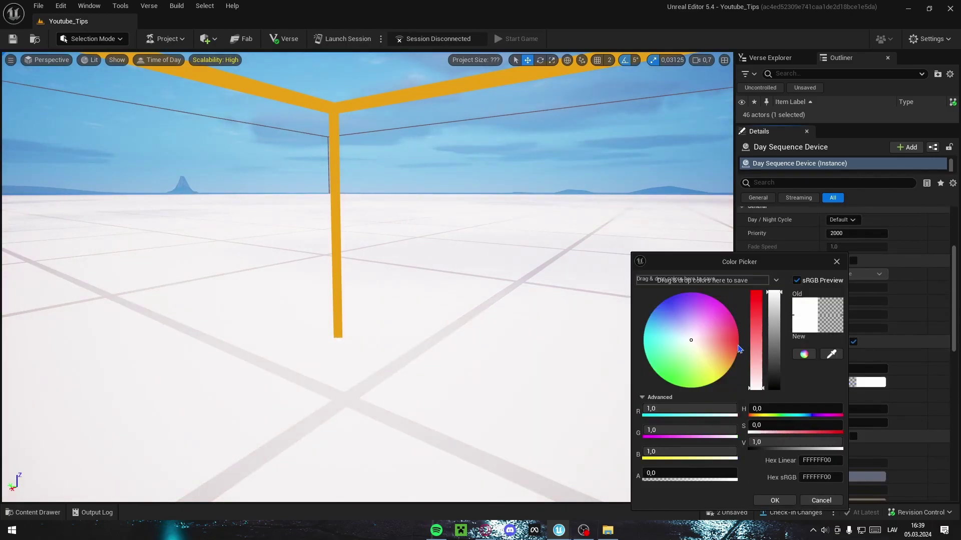
pyautogui.click(732, 339)
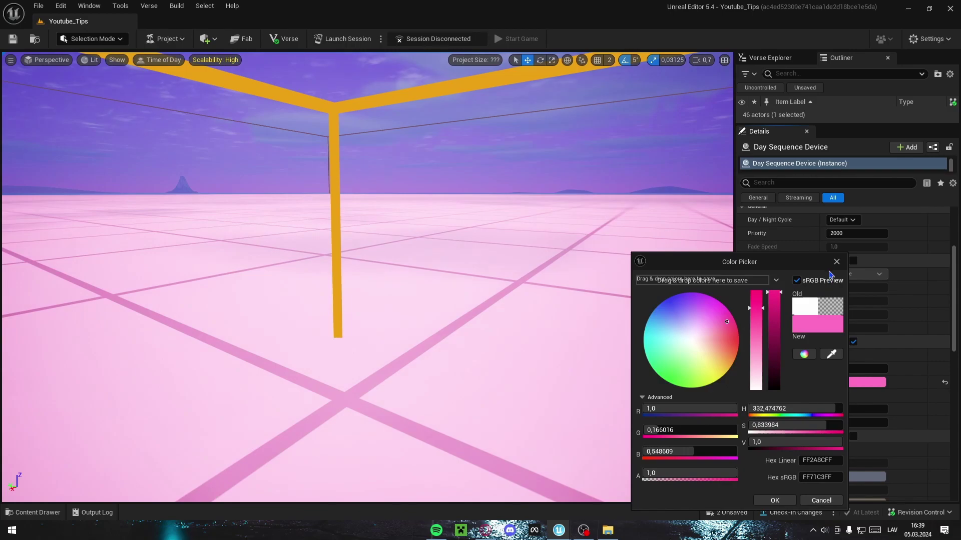
pyautogui.click(774, 500)
# Step: Place a Post Process Volume on the floor near the Day Sequence Device and focus the view on it
pyautogui.scroll(1, 808, 416)
pyautogui.press('d')
pyautogui.moveTo(532, 313); pyautogui.dragTo(446, 280, button='right')
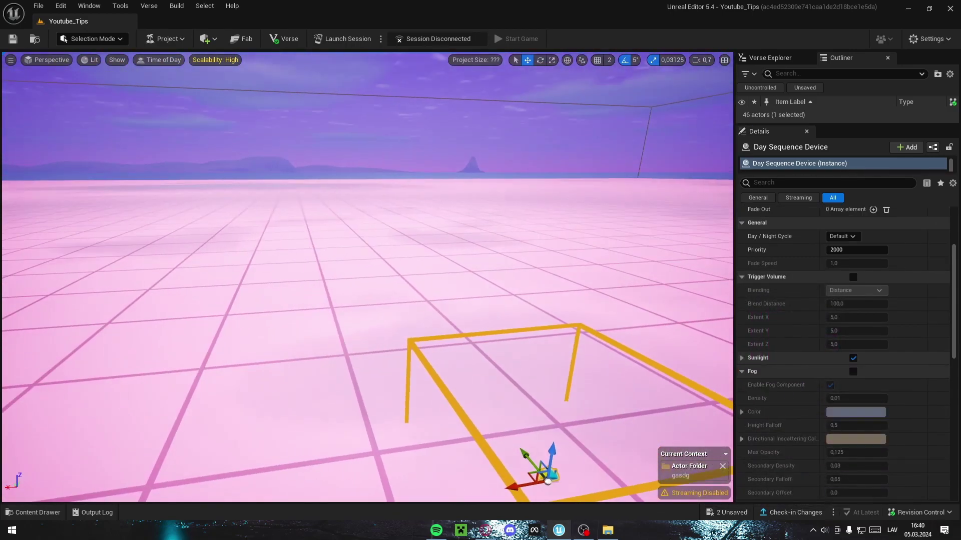
pyautogui.press('s')
pyautogui.press('a')
pyautogui.moveTo(504, 252); pyautogui.dragTo(504, 253, button='right')
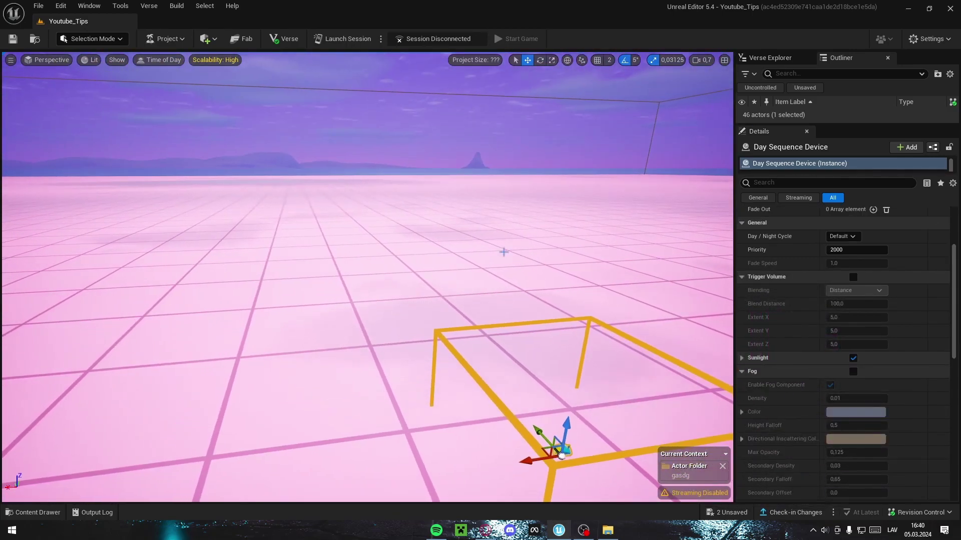
pyautogui.click(215, 40)
pyautogui.moveTo(238, 112)
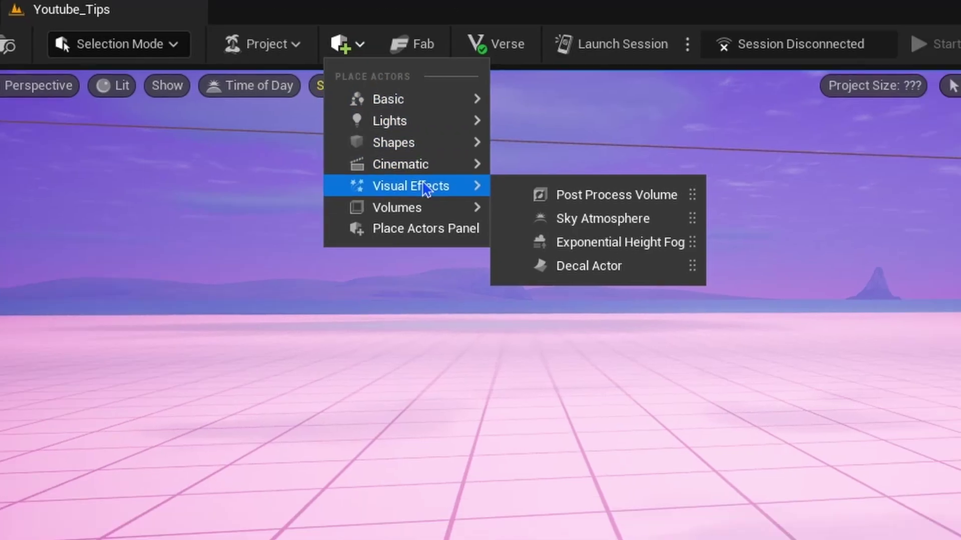
pyautogui.moveTo(681, 224); pyautogui.dragTo(341, 416)
pyautogui.press('f')
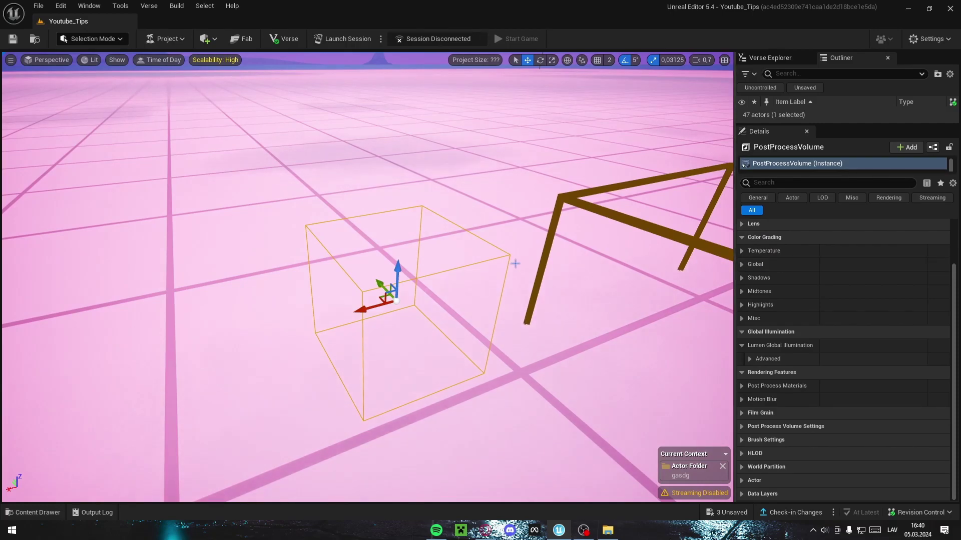
# Step: Scale the Post Process Volume to 3.3125 in X and 3.1875 in Y
pyautogui.press('w')
pyautogui.moveTo(515, 263); pyautogui.dragTo(385, 214, button='right')
pyautogui.press('s')
pyautogui.press('d')
pyautogui.press('w')
pyautogui.press('d')
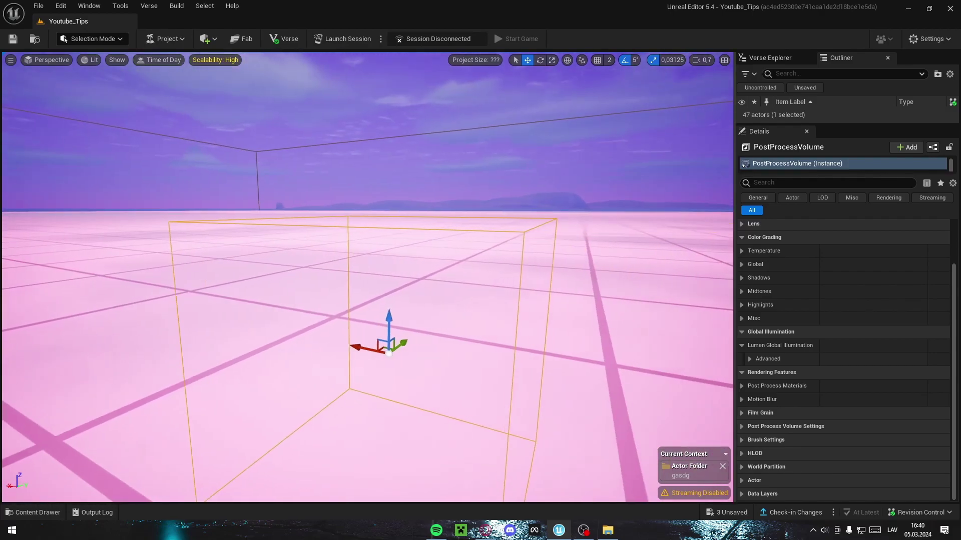
pyautogui.moveTo(483, 244); pyautogui.dragTo(541, 254, button='right')
pyautogui.press('r')
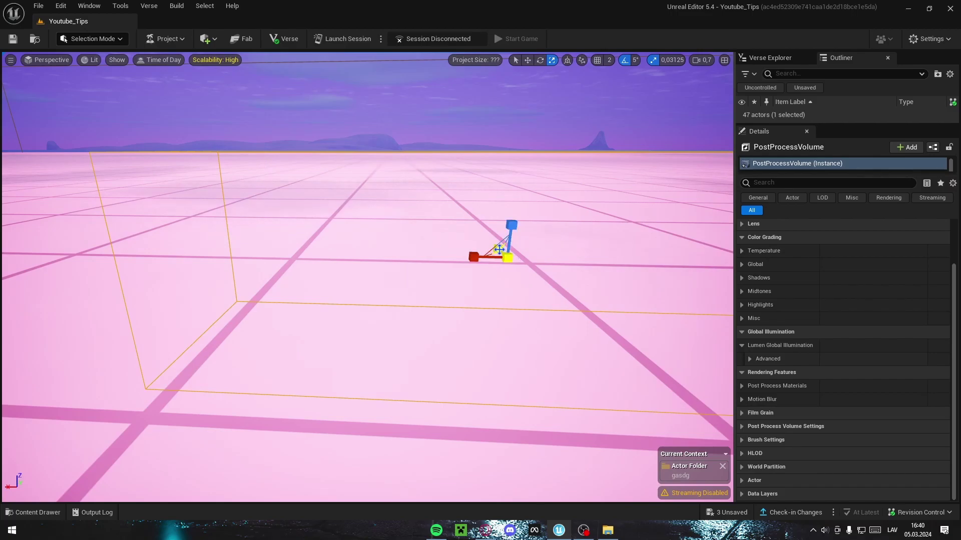
pyautogui.moveTo(499, 248); pyautogui.dragTo(647, 283)
# Step: Examine the Post Process Volume Settings, including Infinite Extent (Unbound), and look over the scene around the volume
pyautogui.press('s')
pyautogui.moveTo(647, 284); pyautogui.dragTo(696, 275, button='right')
pyautogui.click(751, 430)
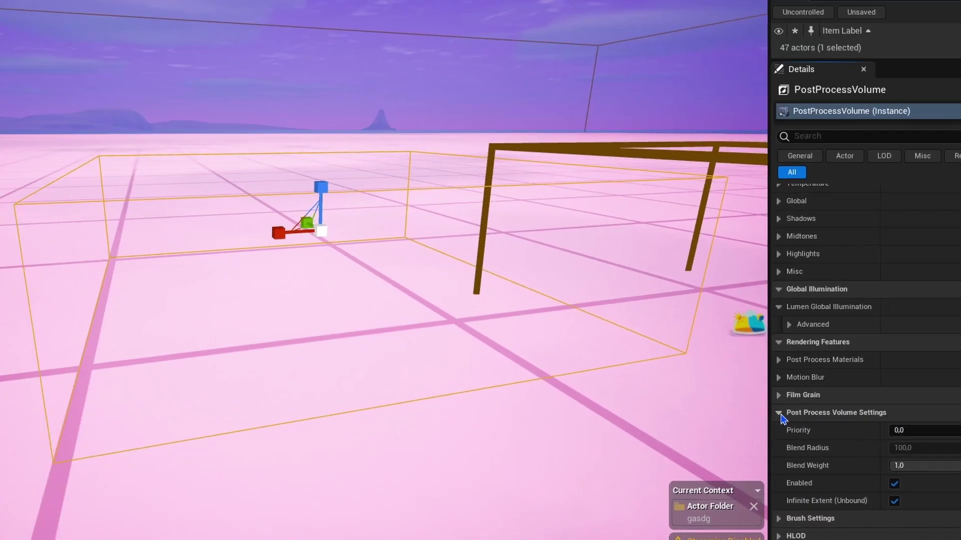
pyautogui.click(531, 304)
pyautogui.press('a')
pyautogui.press('s')
pyautogui.moveTo(637, 358); pyautogui.dragTo(680, 322, button='right')
pyautogui.press('d')
pyautogui.press('a')
pyautogui.press('w')
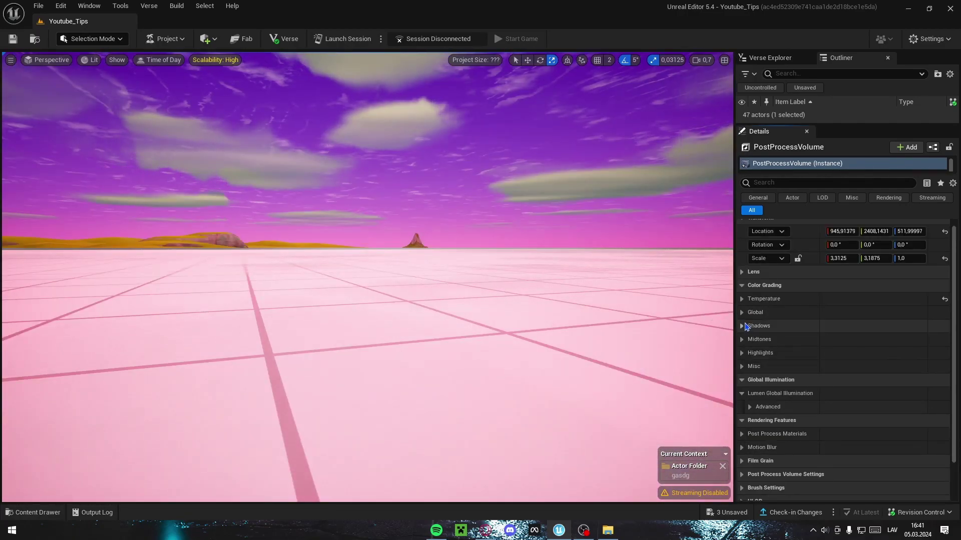
# Step: Enable Midtones Saturation for the volume and shift its color to green-cyan with R 0, G 1 and B 0.587316
pyautogui.click(742, 339)
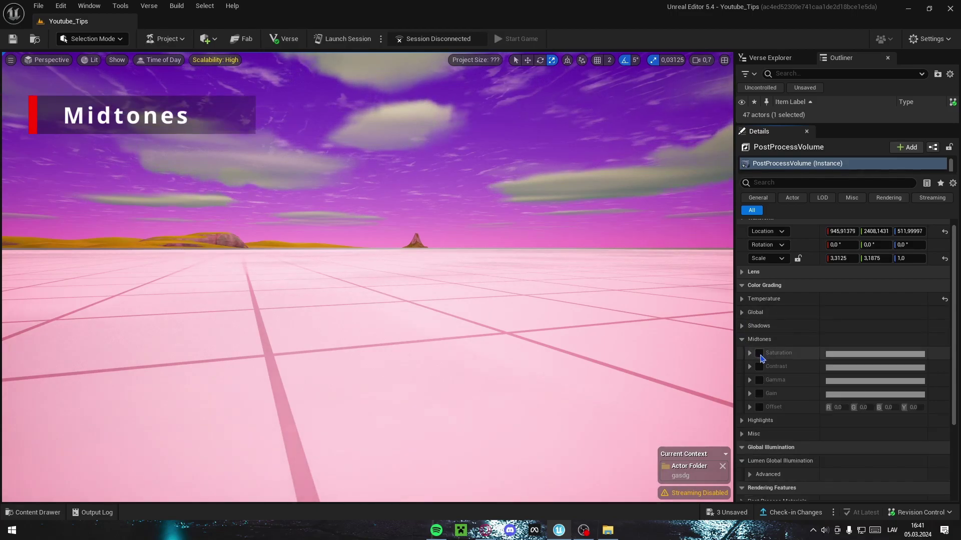
pyautogui.click(749, 353)
pyautogui.moveTo(795, 392); pyautogui.dragTo(769, 404)
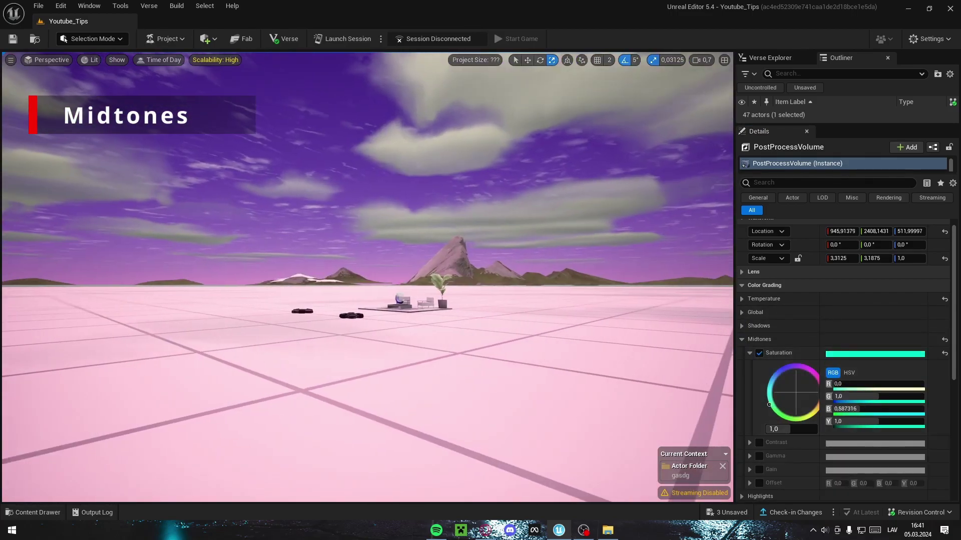
pyautogui.moveTo(528, 343)
pyautogui.mouseDown(button='right')
pyautogui.moveTo(466, 300)
pyautogui.moveTo(529, 343)
pyautogui.mouseUp(button='right')
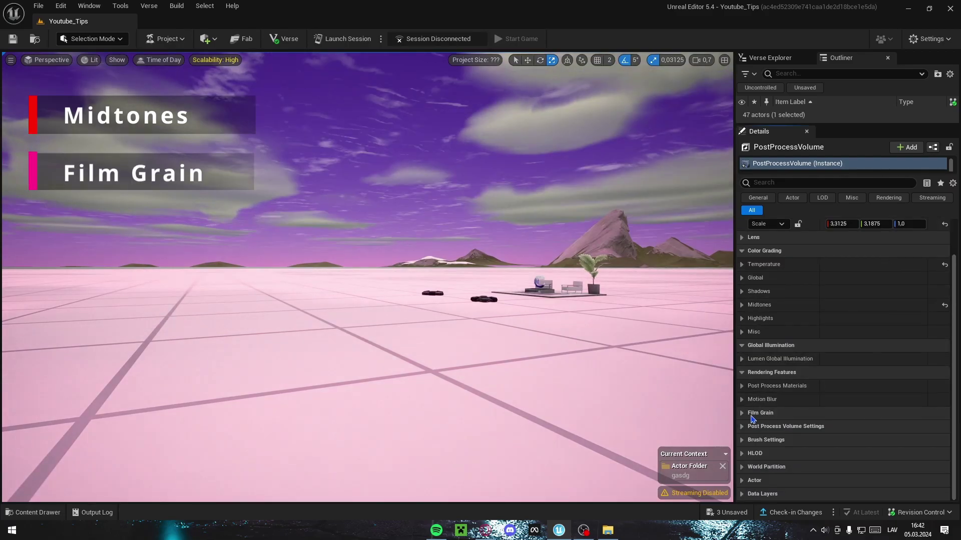
# Step: Enable Film Grain with intensity 1 and texel size 4, and open the Motion Blur settings
pyautogui.click(742, 412)
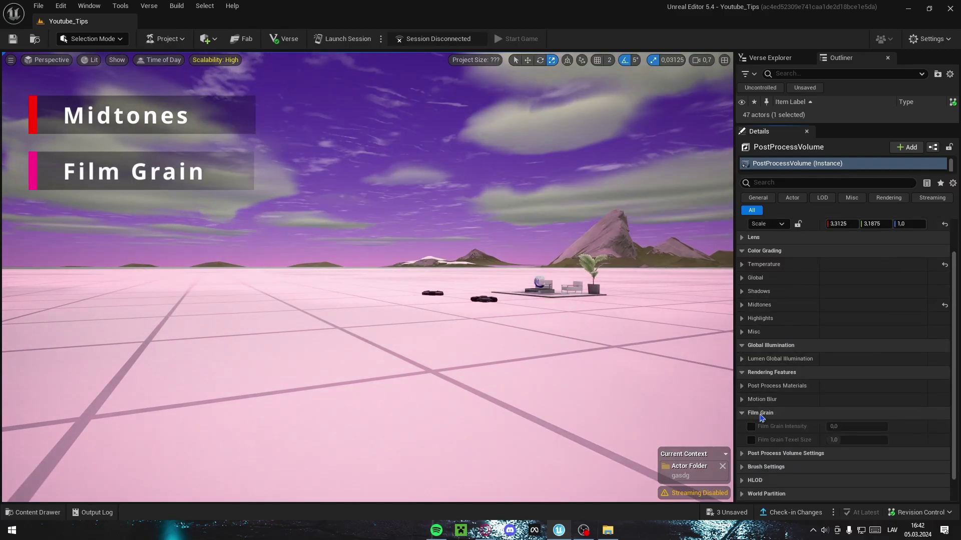
pyautogui.scroll(-1, 768, 426)
pyautogui.click(751, 413)
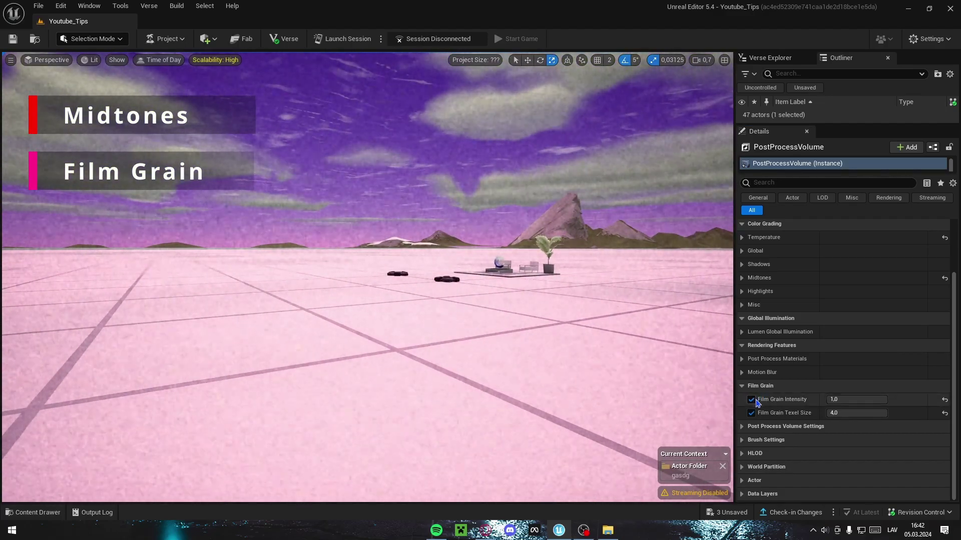
pyautogui.click(741, 400)
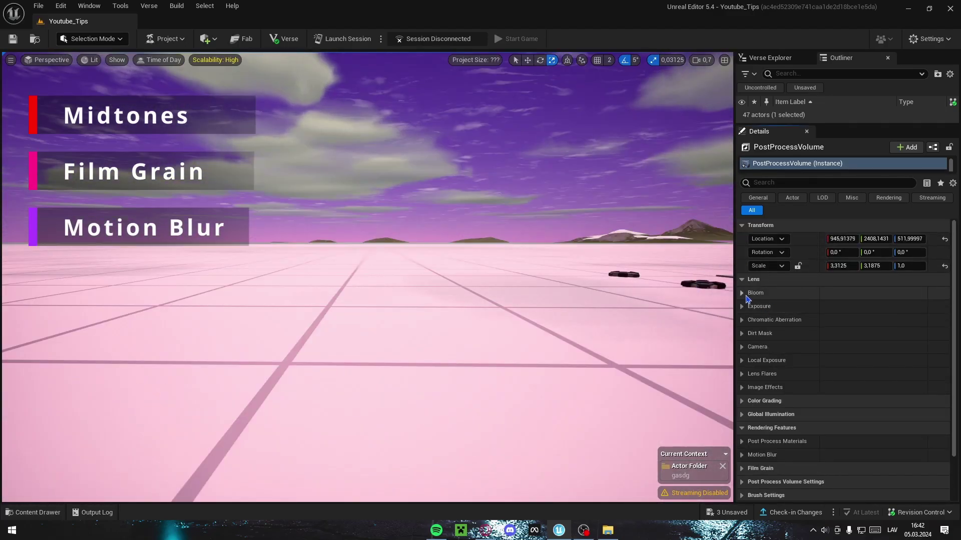
# Step: Enable the Bloom intensity of the volume's lens settings and reduce it to 0
pyautogui.click(742, 293)
pyautogui.click(759, 306)
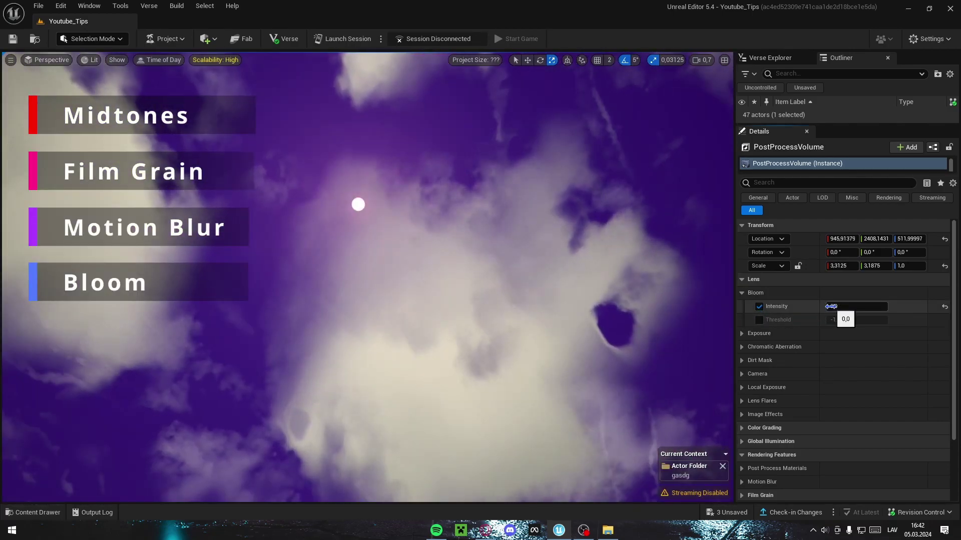
pyautogui.moveTo(831, 306)
pyautogui.mouseDown()
pyautogui.moveTo(848, 307)
pyautogui.moveTo(826, 306)
pyautogui.mouseUp()
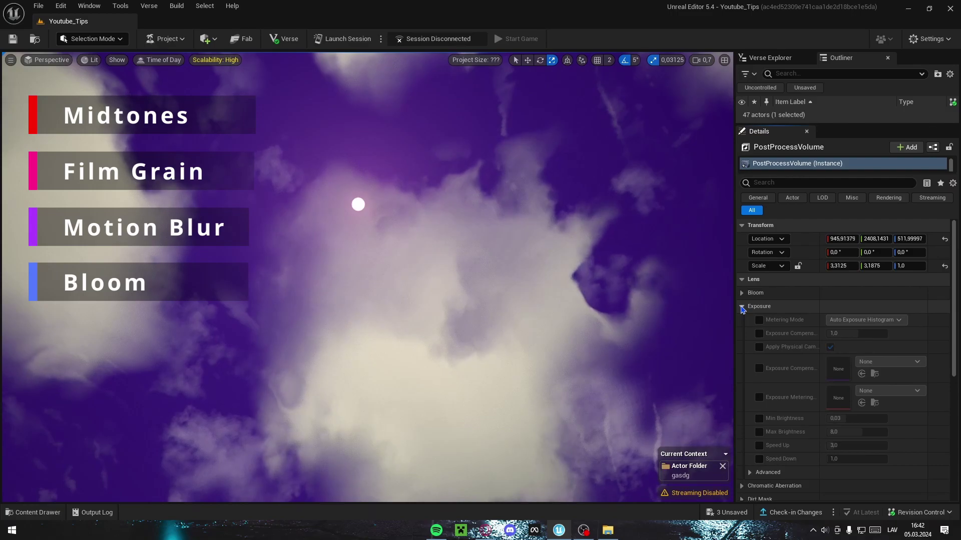
pyautogui.click(742, 307)
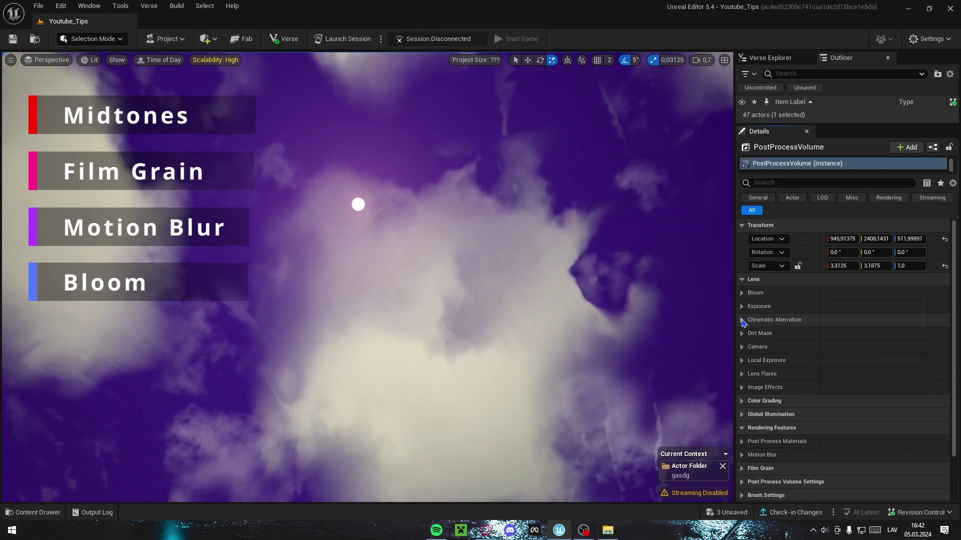
# Step: Enable Chromatic Aberration with intensity 5 and start offset 0.744
pyautogui.click(742, 320)
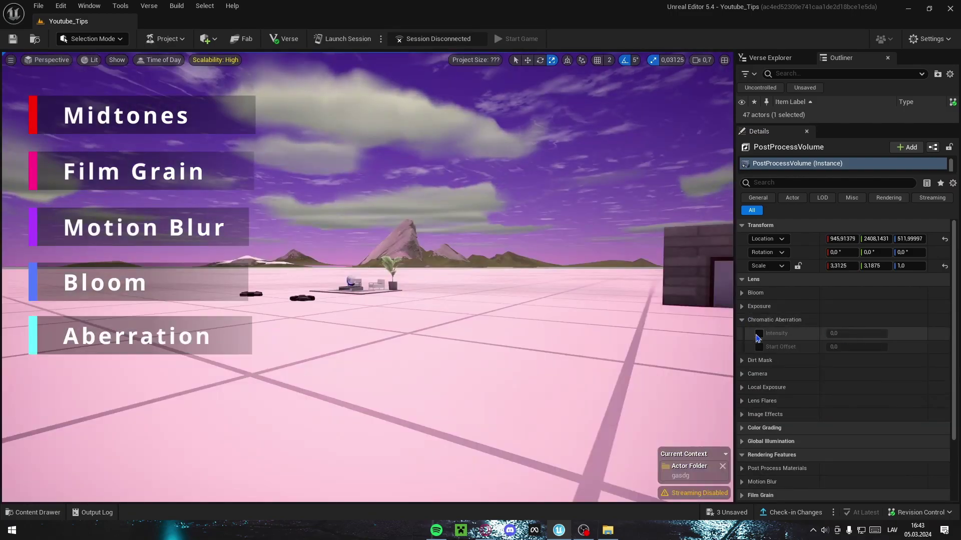
pyautogui.click(758, 334)
pyautogui.click(759, 347)
pyautogui.moveTo(831, 333); pyautogui.dragTo(887, 334)
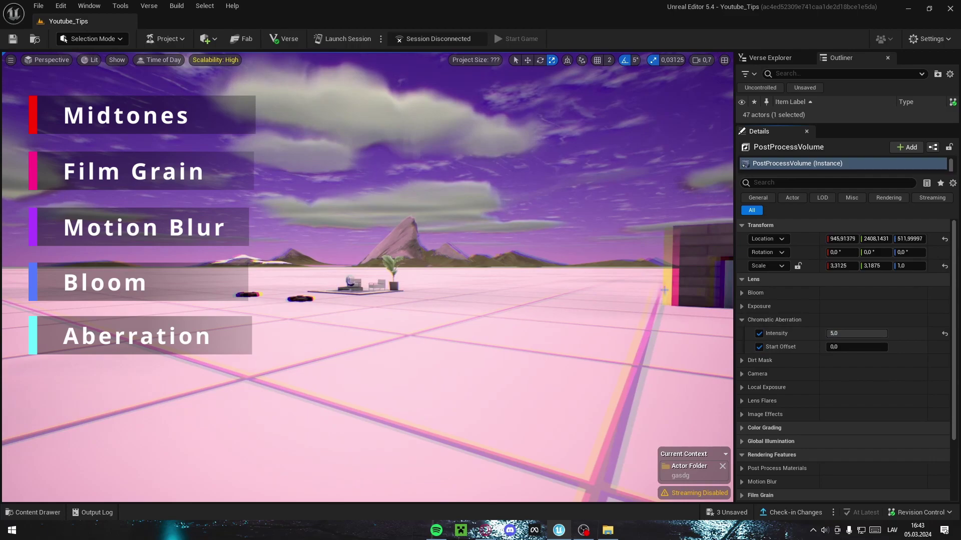
pyautogui.moveTo(832, 347); pyautogui.dragTo(871, 347)
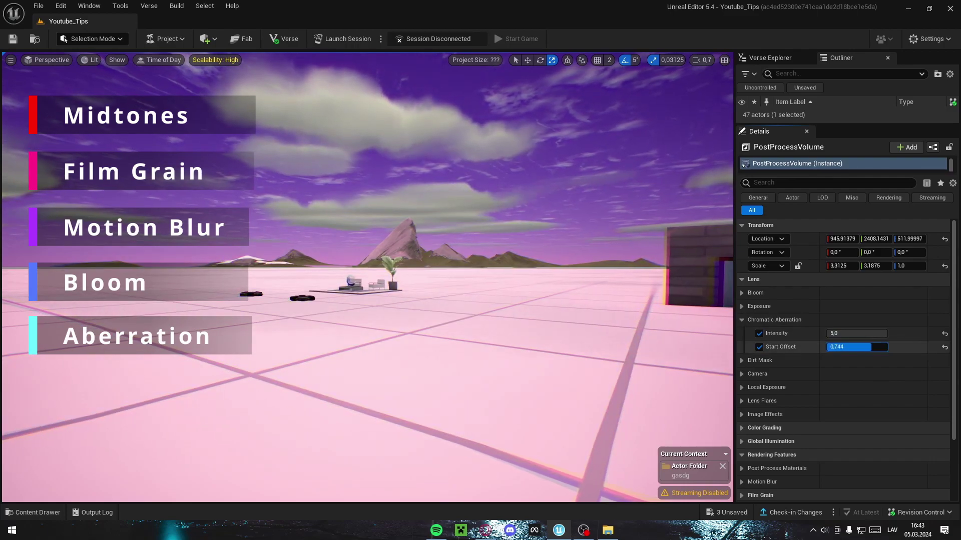
# Step: Enable the Lens Flares intensity, set it to 14.44, and view the effect in the scene
pyautogui.press('w')
pyautogui.moveTo(693, 321); pyautogui.dragTo(770, 315, button='right')
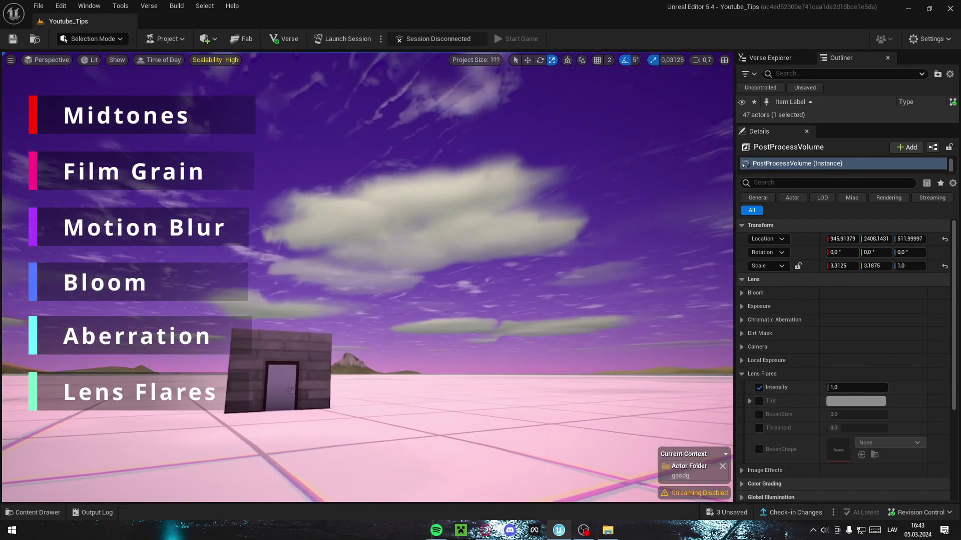
pyautogui.moveTo(675, 384); pyautogui.dragTo(698, 392, button='right')
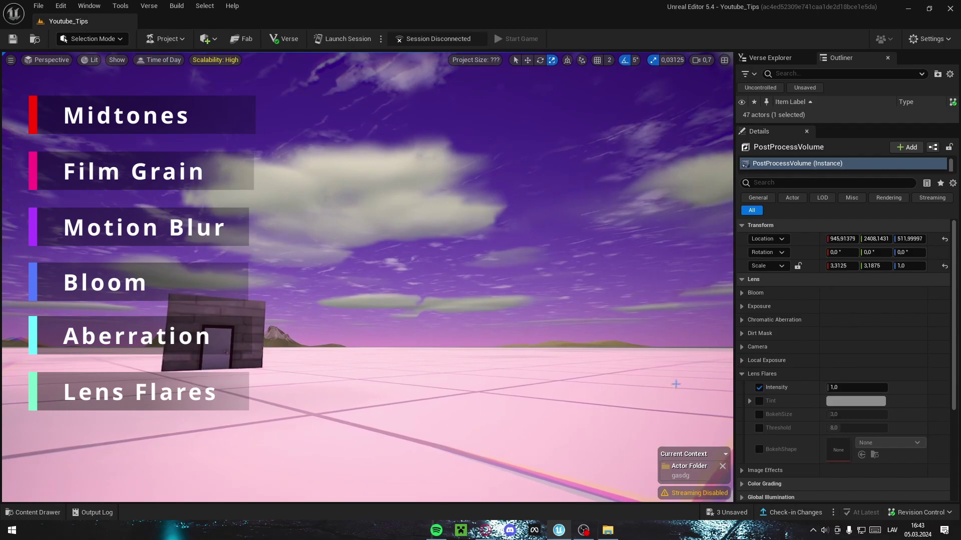
pyautogui.moveTo(831, 388); pyautogui.dragTo(881, 388)
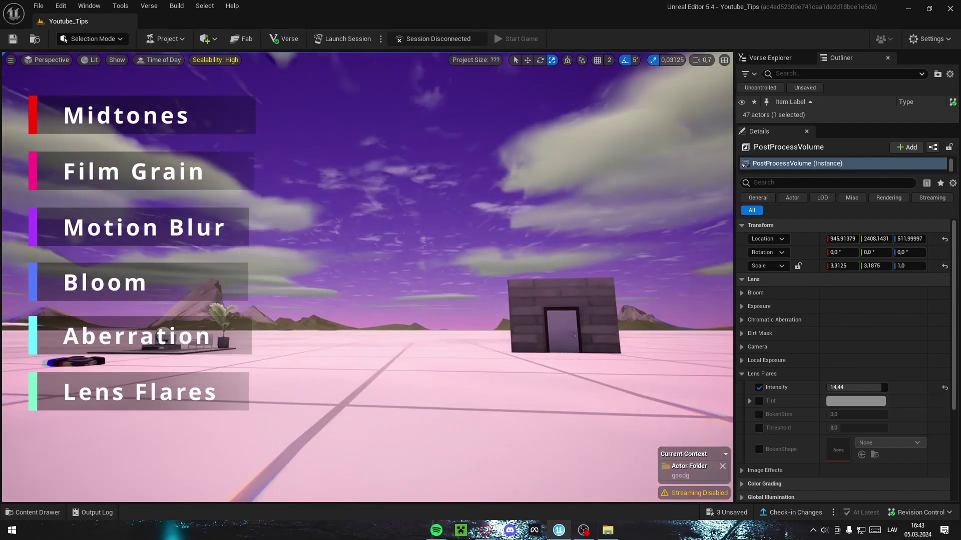
# Step: Look around the scene with the lens flares active and disable the volume's Lens Flares intensity override
pyautogui.moveTo(650, 351); pyautogui.dragTo(735, 220, button='right')
pyautogui.moveTo(380, 250); pyautogui.dragTo(381, 311, button='right')
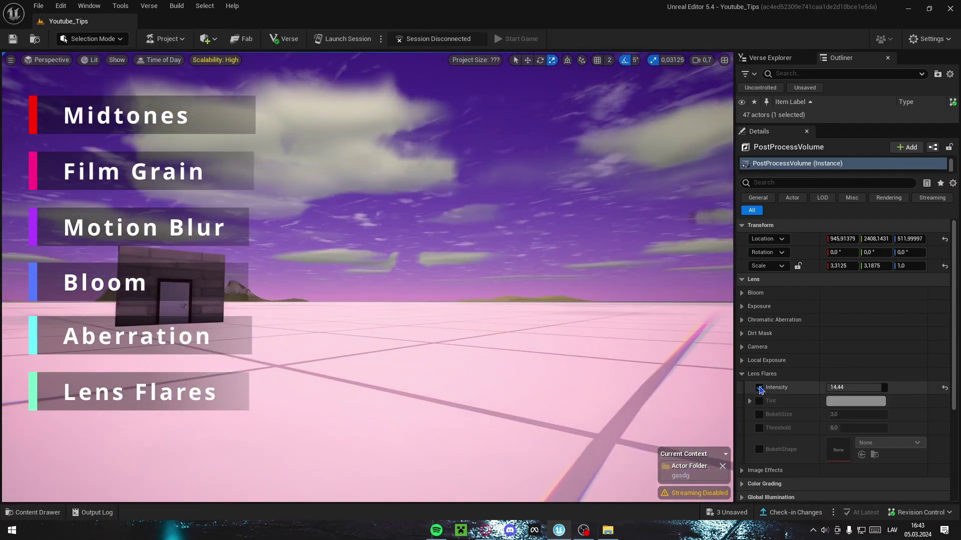
# Step: Set the Vignette Intensity in the volume's image effects to 1 and view the effect around the scene
pyautogui.scroll(-6, 764, 382)
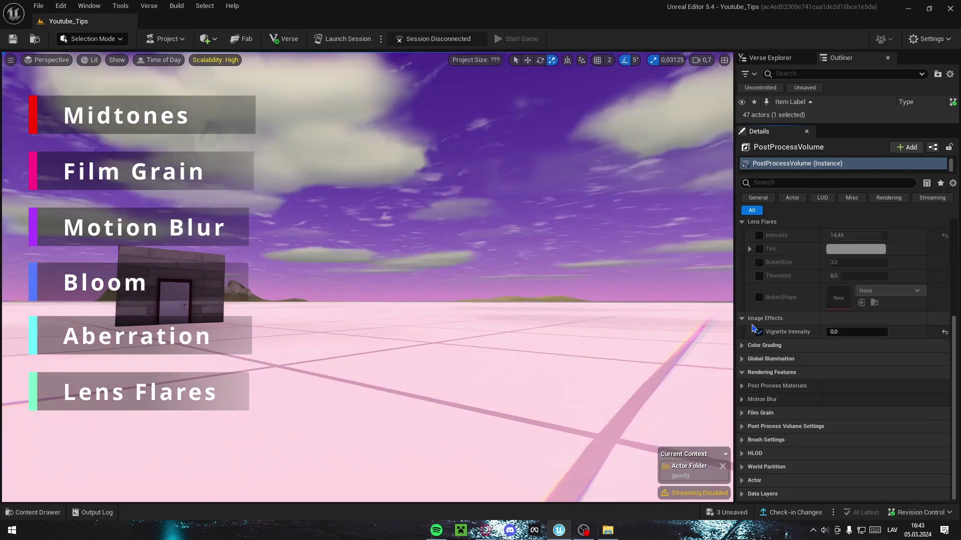
pyautogui.click(813, 318)
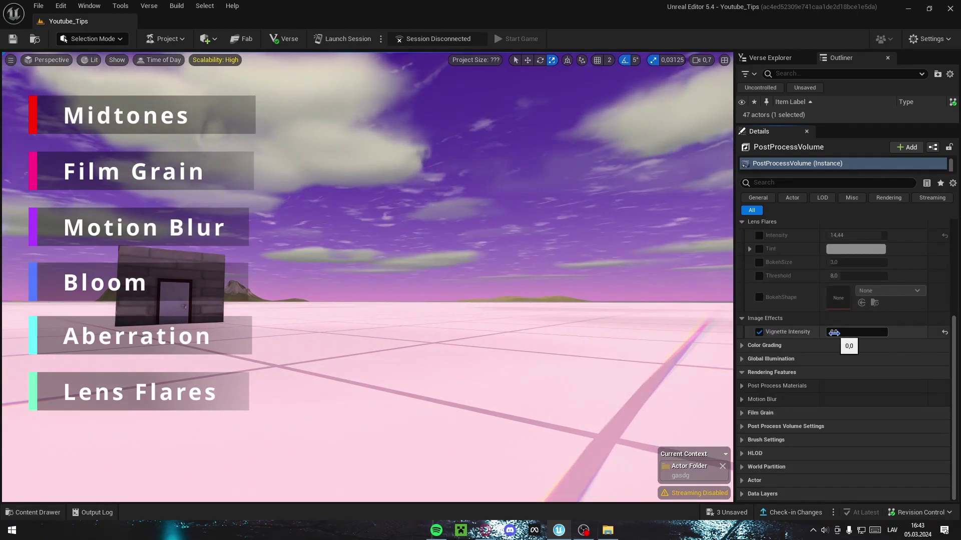
pyautogui.moveTo(837, 332); pyautogui.dragTo(886, 332)
pyautogui.moveTo(641, 325); pyautogui.dragTo(355, 338, button='right')
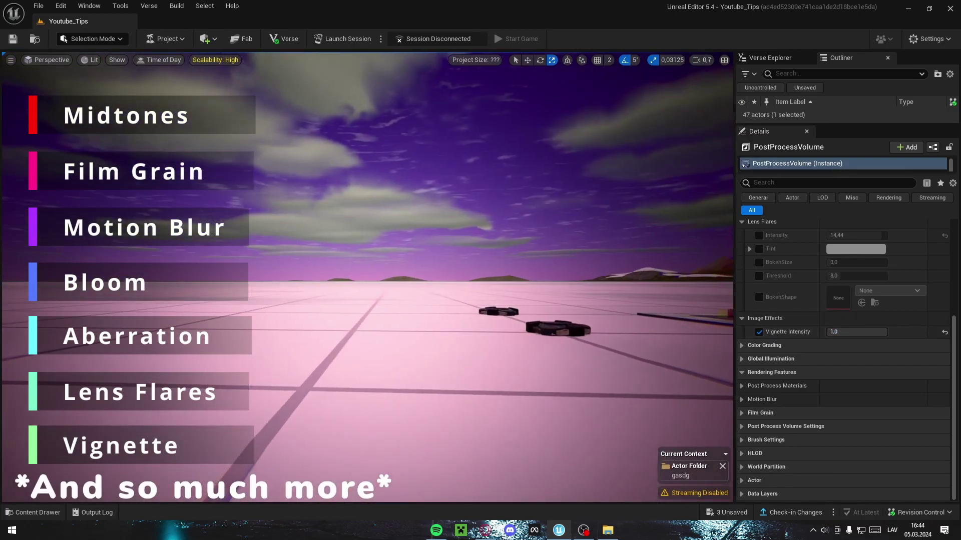
pyautogui.moveTo(857, 331); pyautogui.dragTo(888, 332)
pyautogui.moveTo(505, 320); pyautogui.dragTo(710, 345, button='right')
pyautogui.moveTo(500, 275); pyautogui.dragTo(381, 276, button='right')
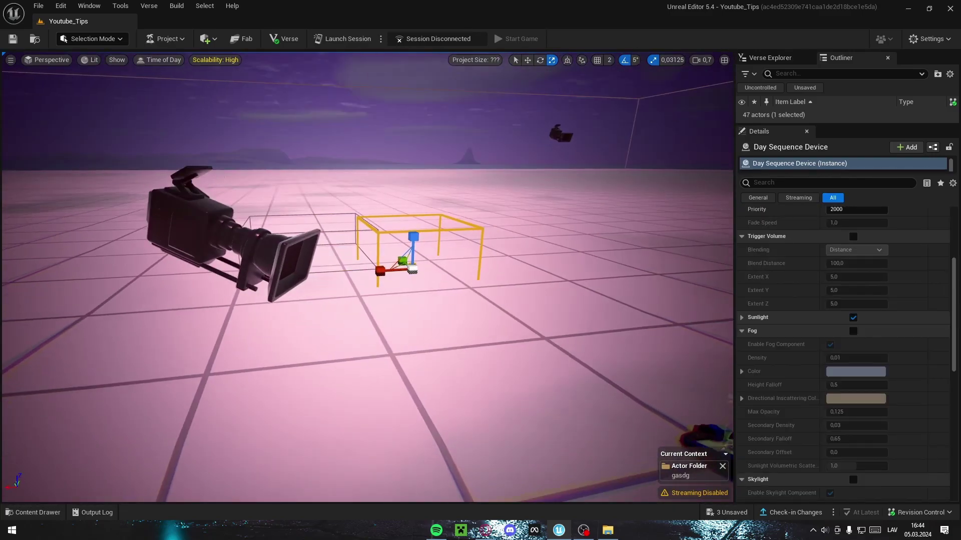
# Step: Open the list of visual effects actors that can be placed in the level
pyautogui.moveTo(451, 276); pyautogui.dragTo(424, 240, button='right')
pyautogui.click(209, 39)
pyautogui.moveTo(233, 114)
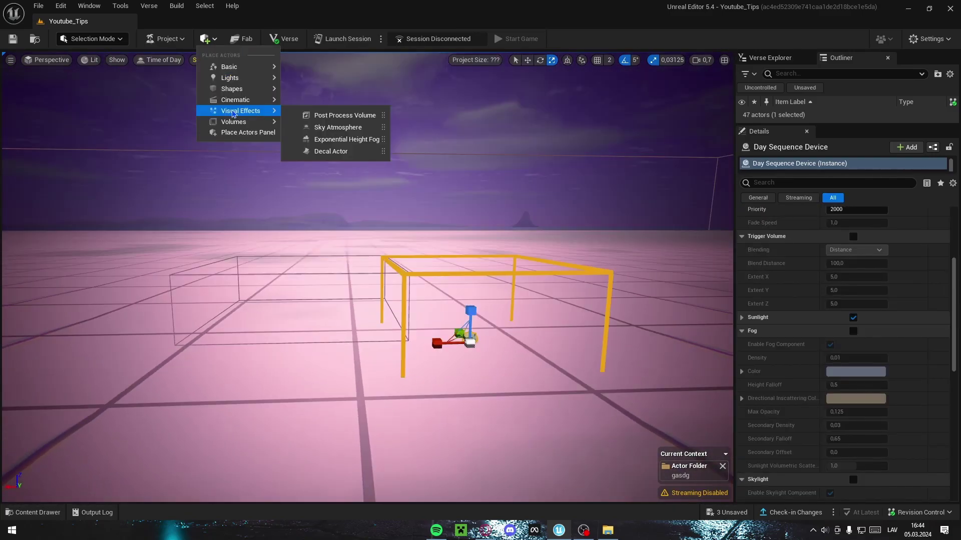